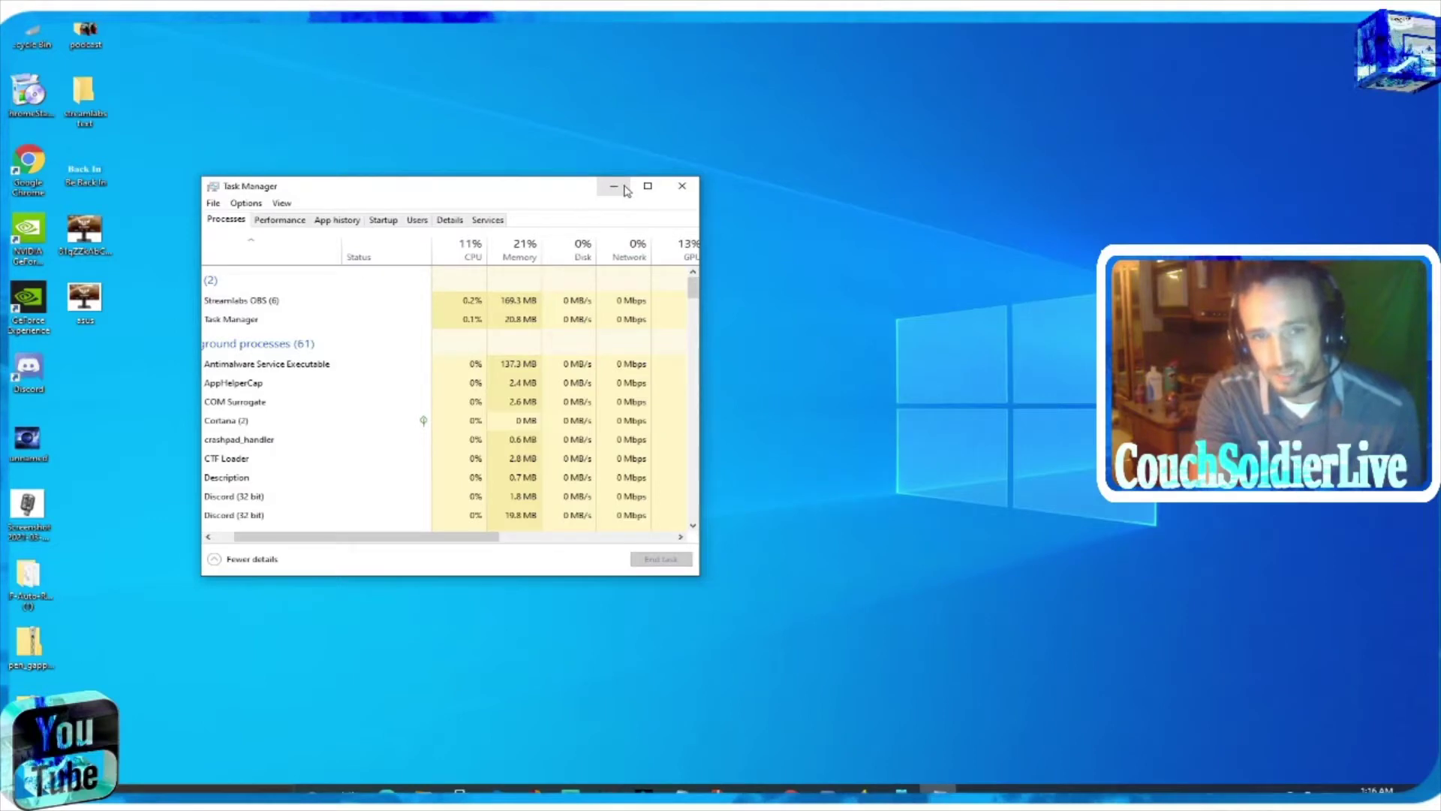
# Close Task Manager, find System Configuration by searching for "msconfig", and open its boot settings
pyautogui.click(686, 187)
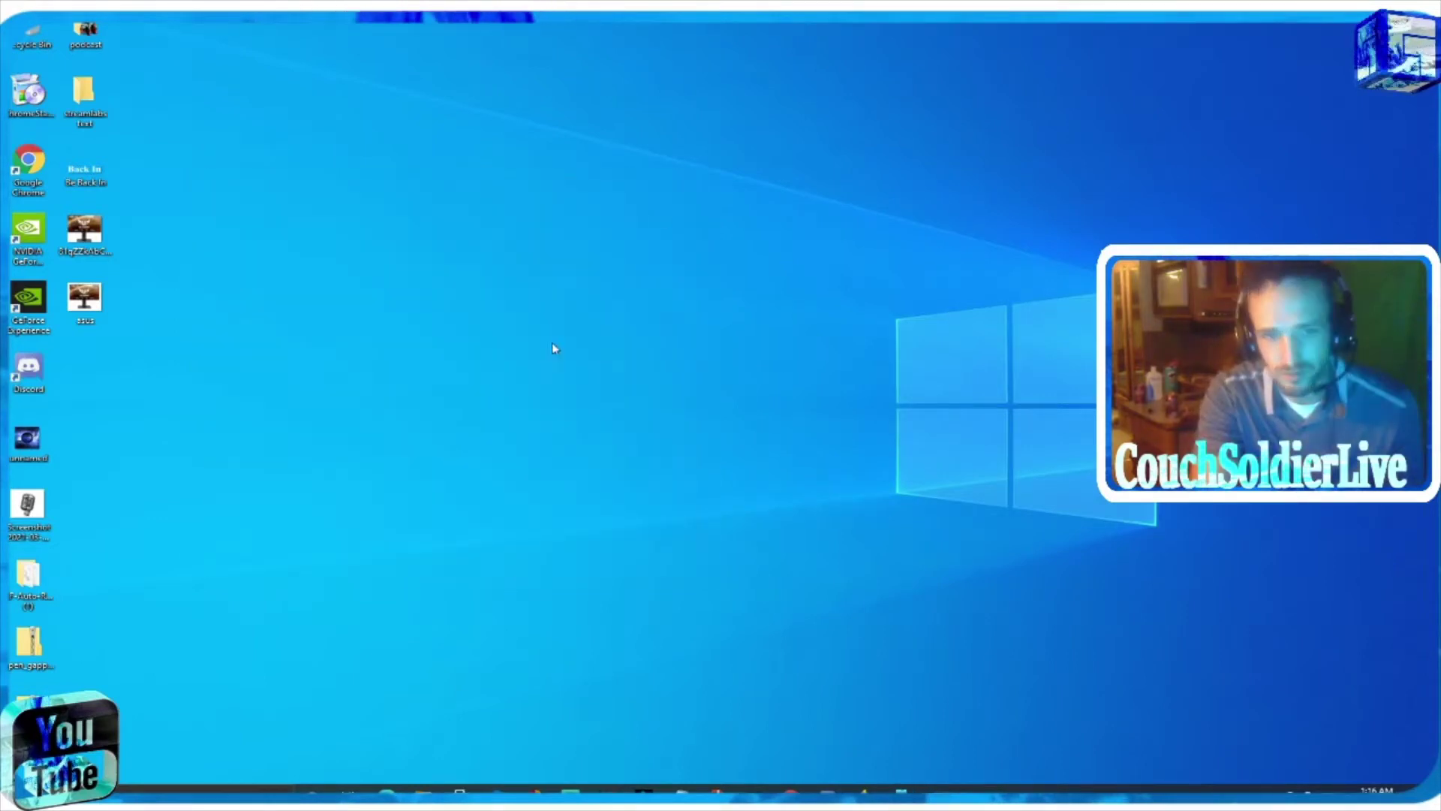
pyautogui.click(217, 789)
pyautogui.write('ms')
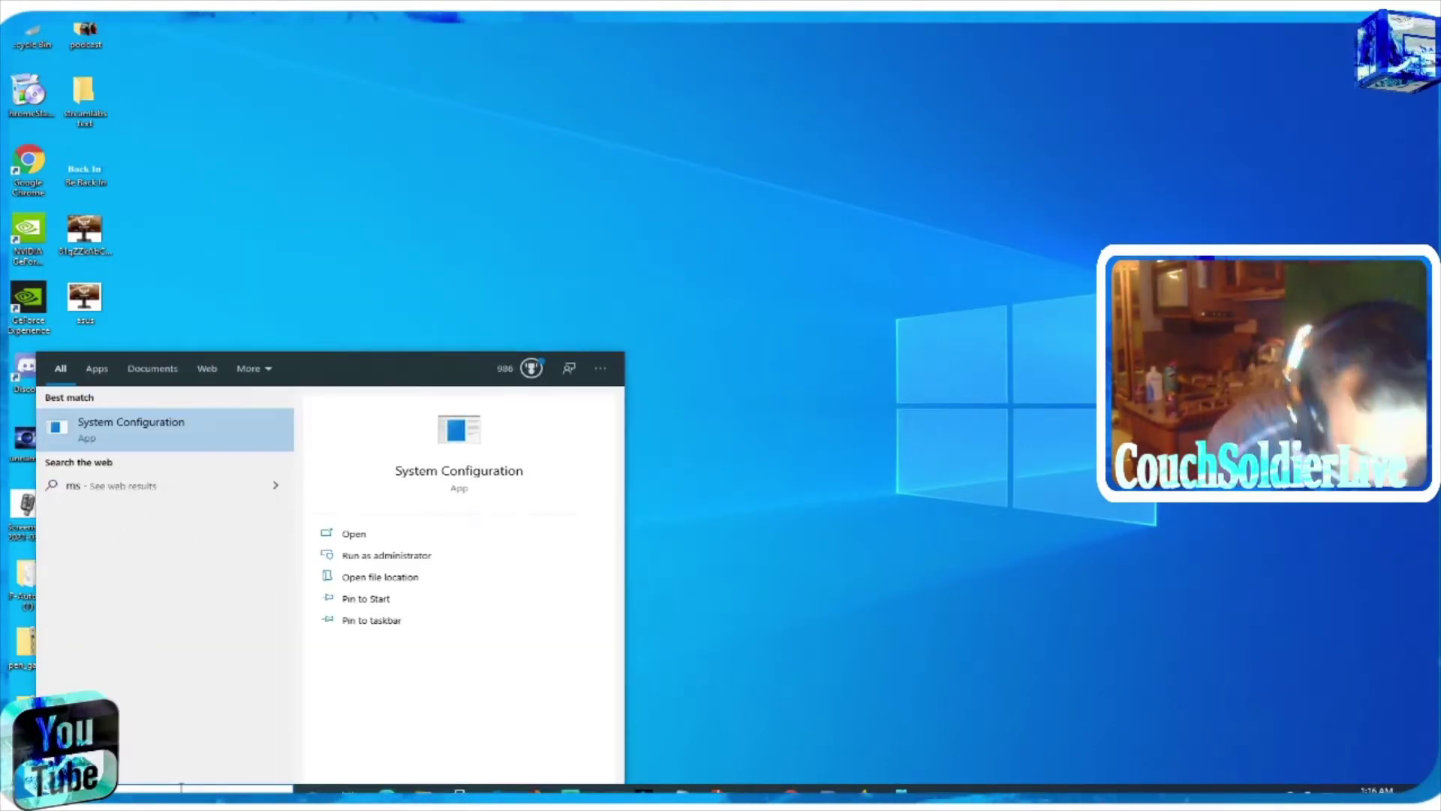
pyautogui.write('config')
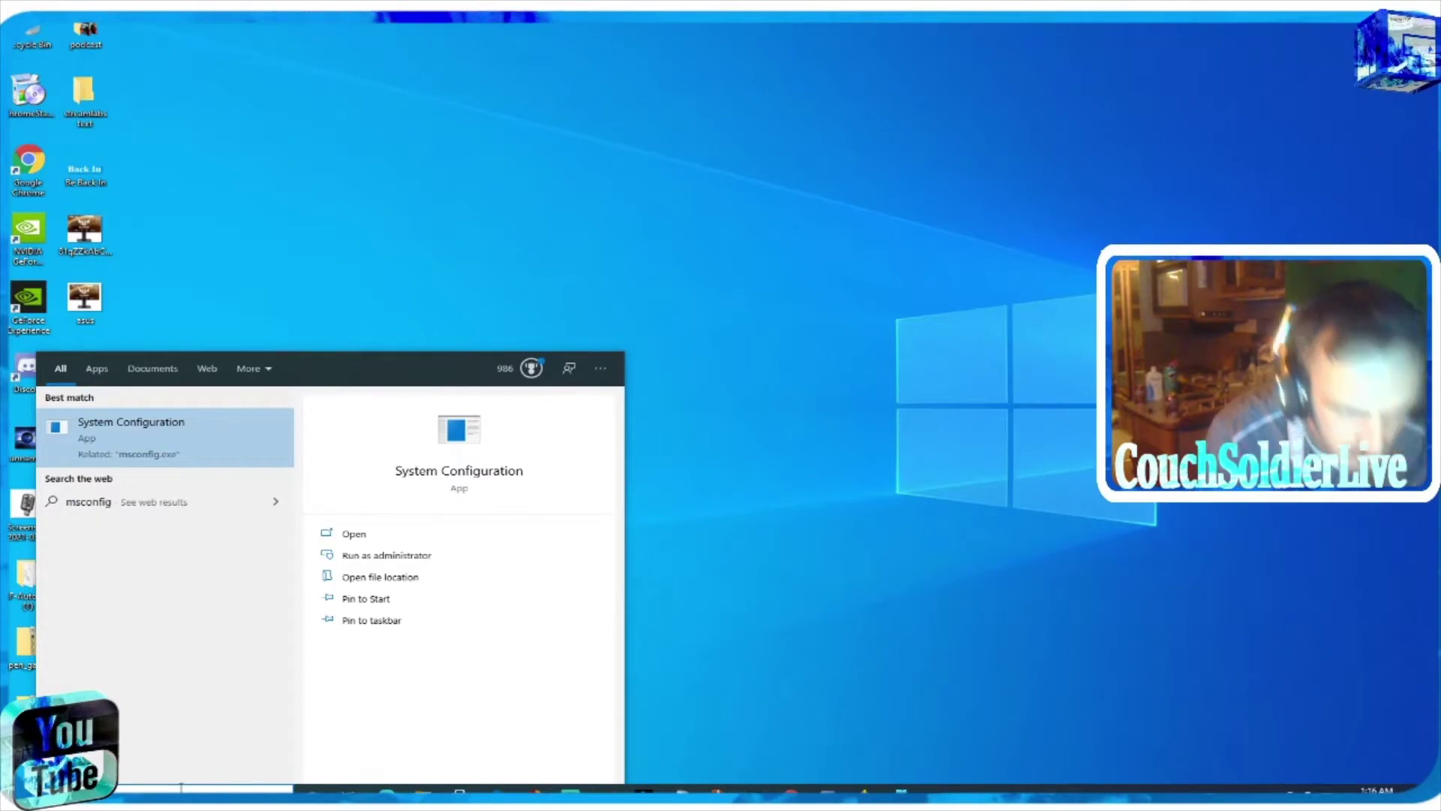
pyautogui.click(138, 431)
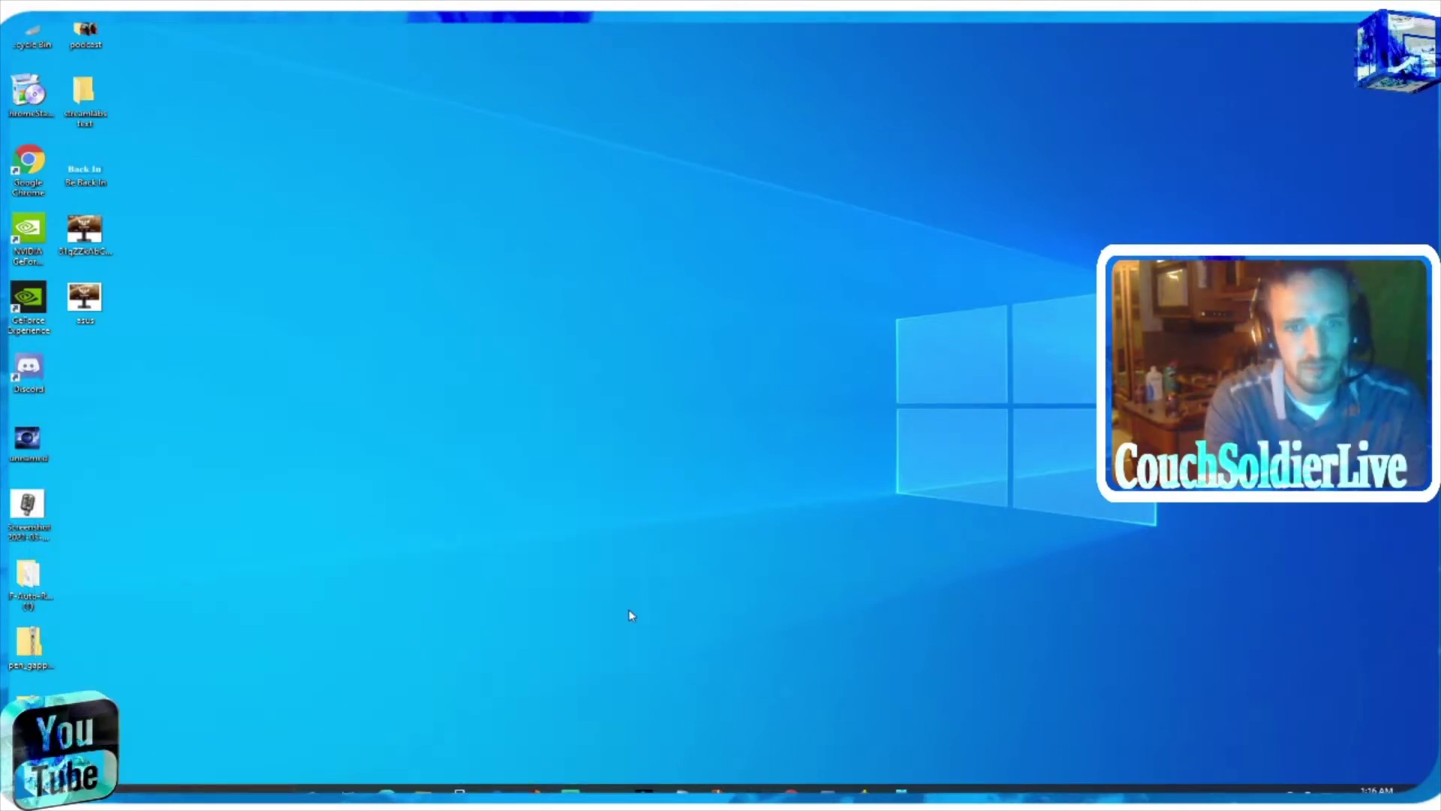
pyautogui.click(565, 292)
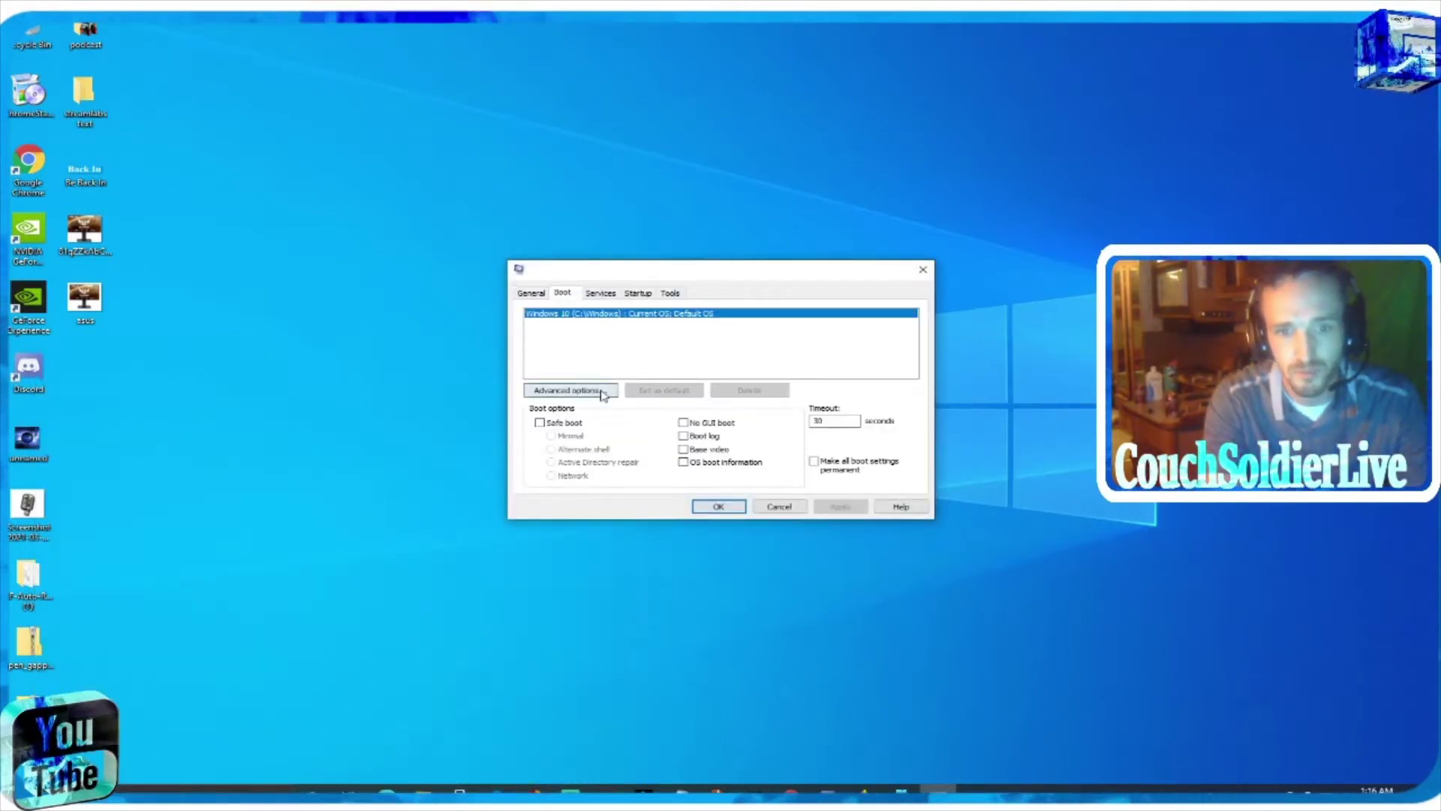
# In the advanced boot options, set the number of processors to 12 and enable maximum memory at 16384
pyautogui.click(568, 391)
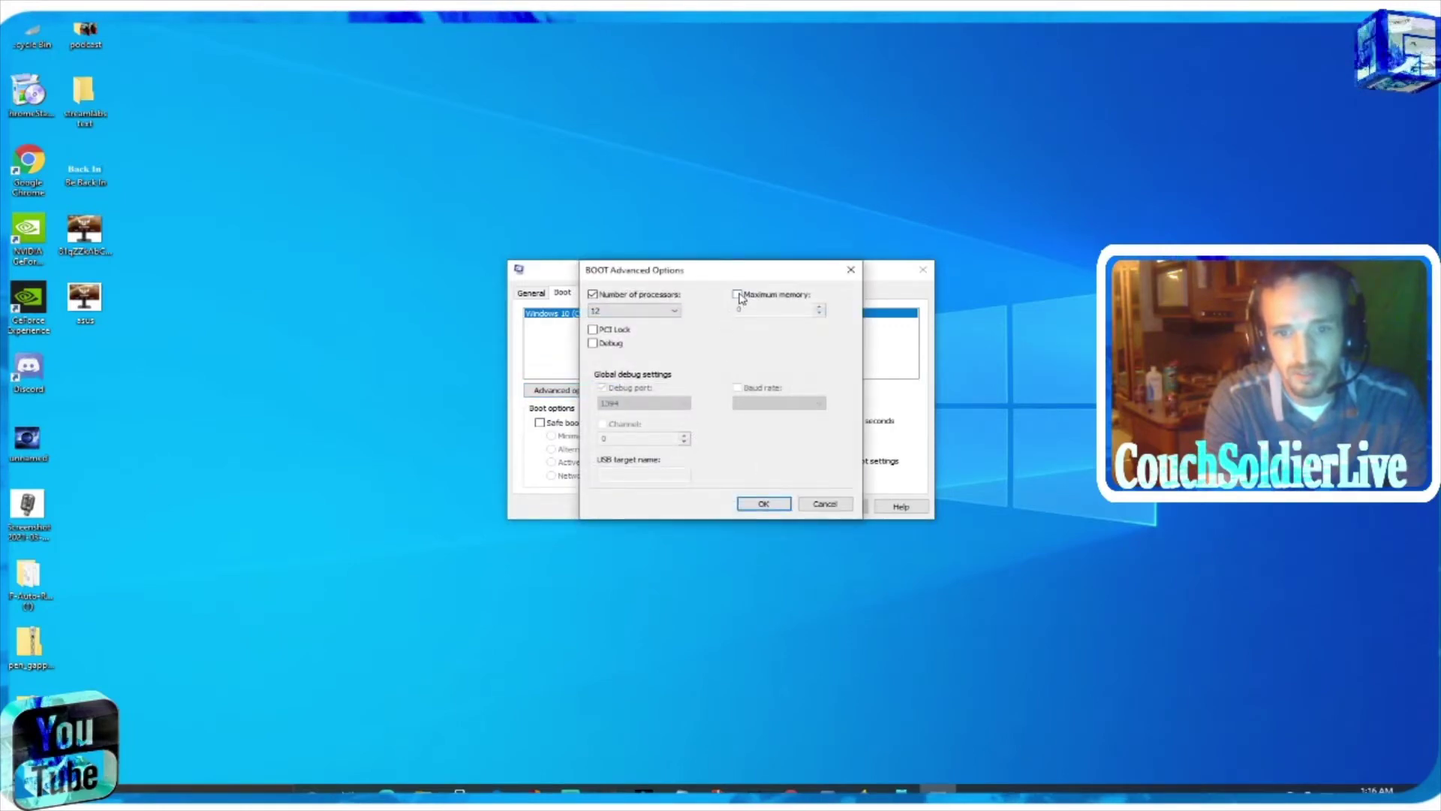
pyautogui.click(636, 310)
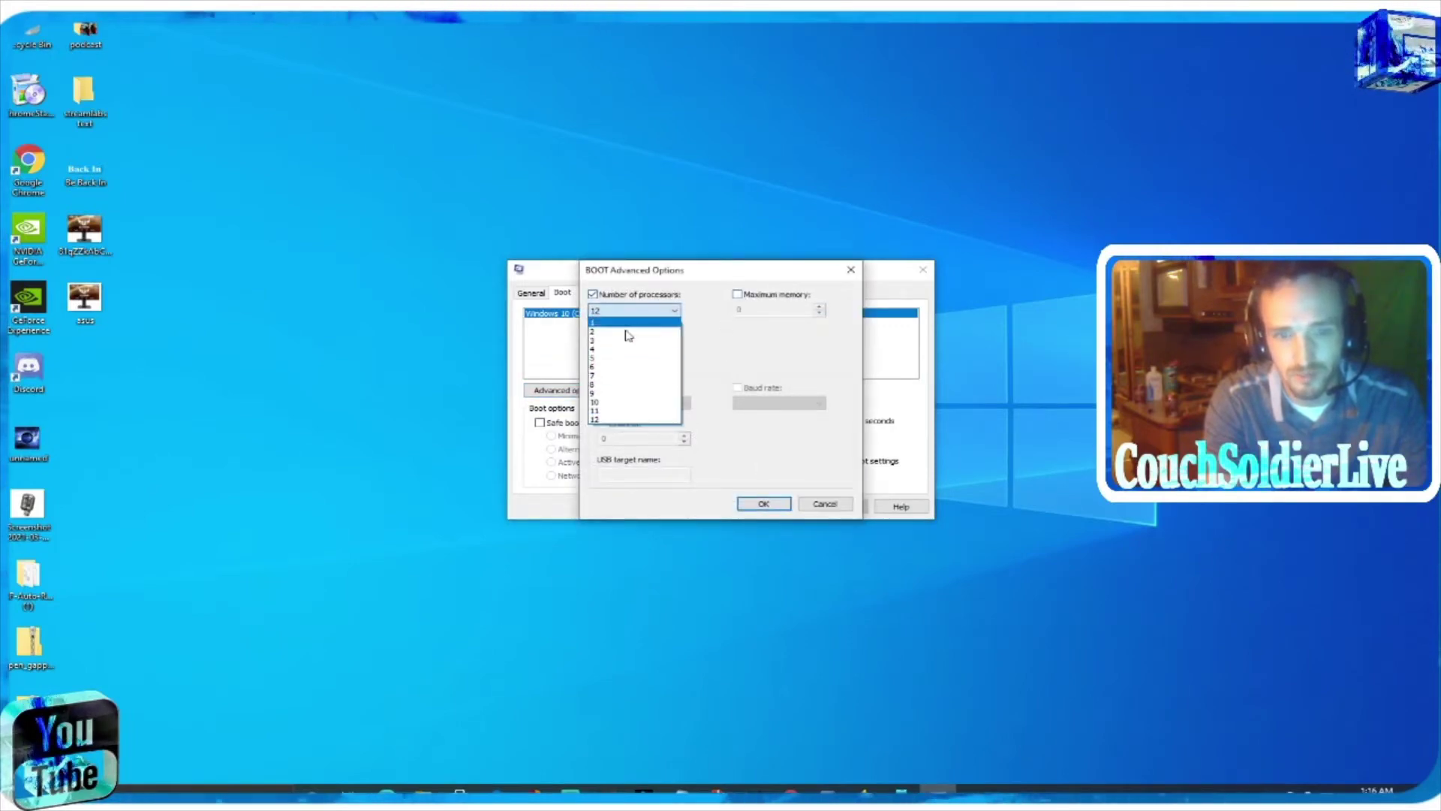
pyautogui.click(633, 419)
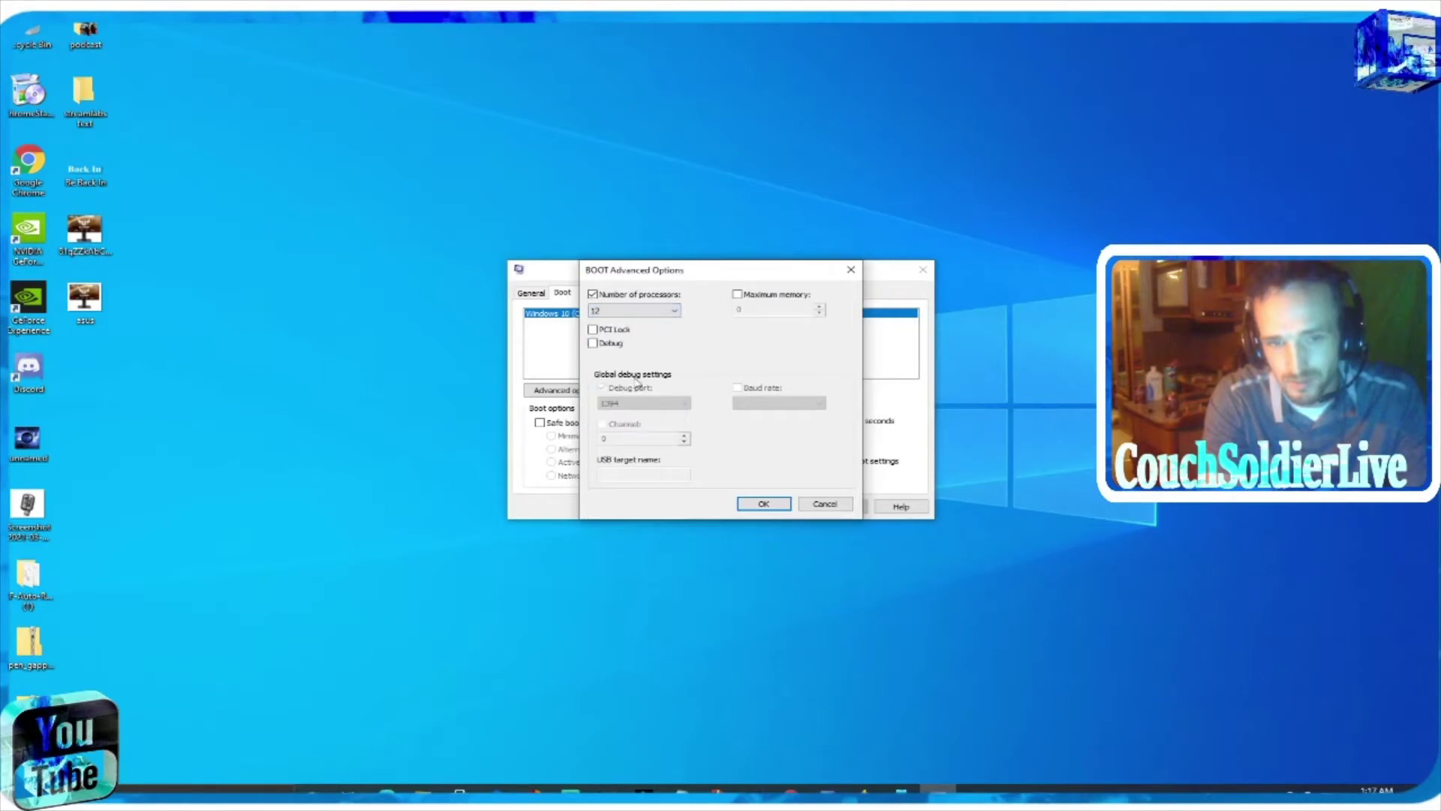
pyautogui.click(737, 295)
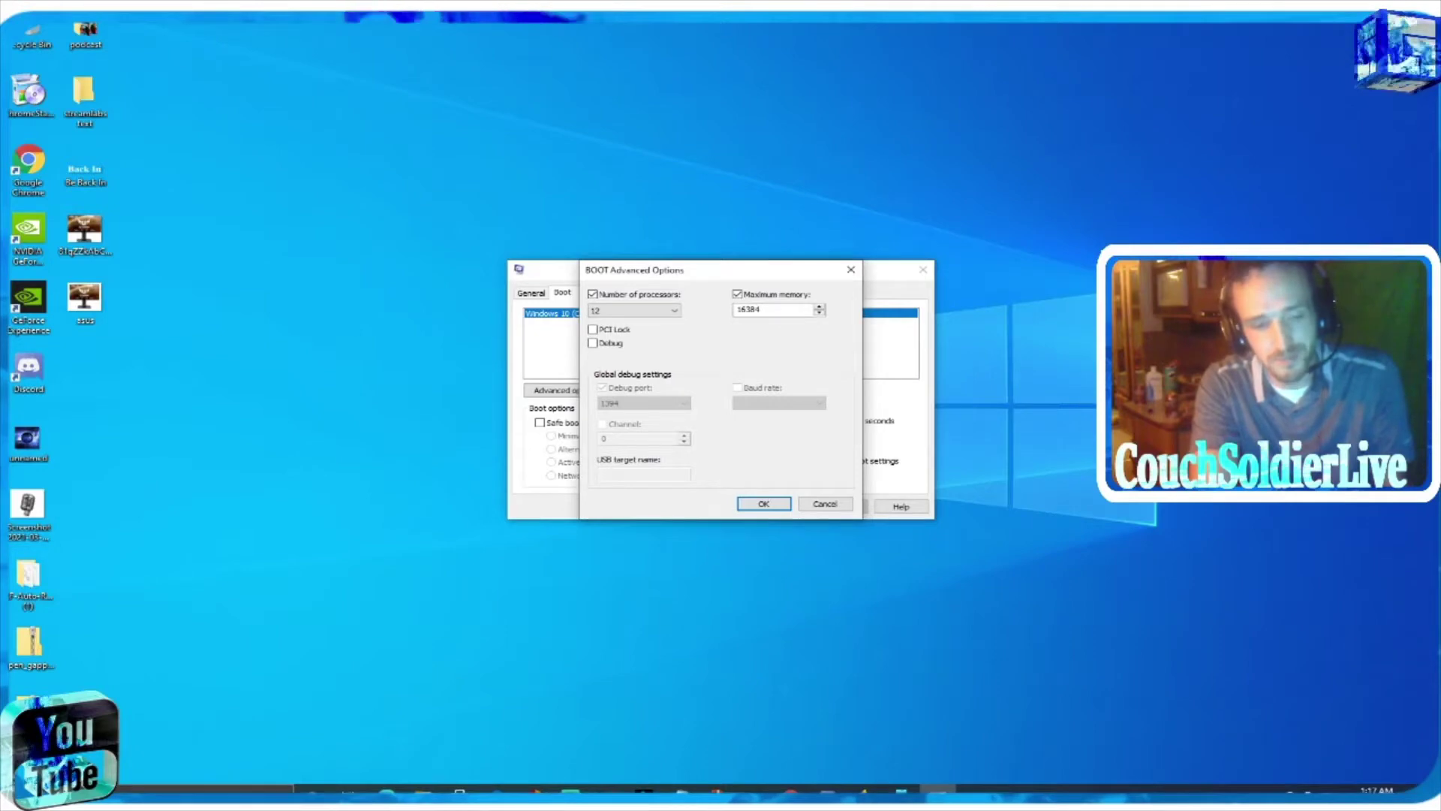
# Open System Information and check the amount of installed physical memory (RAM)
pyautogui.press('super')
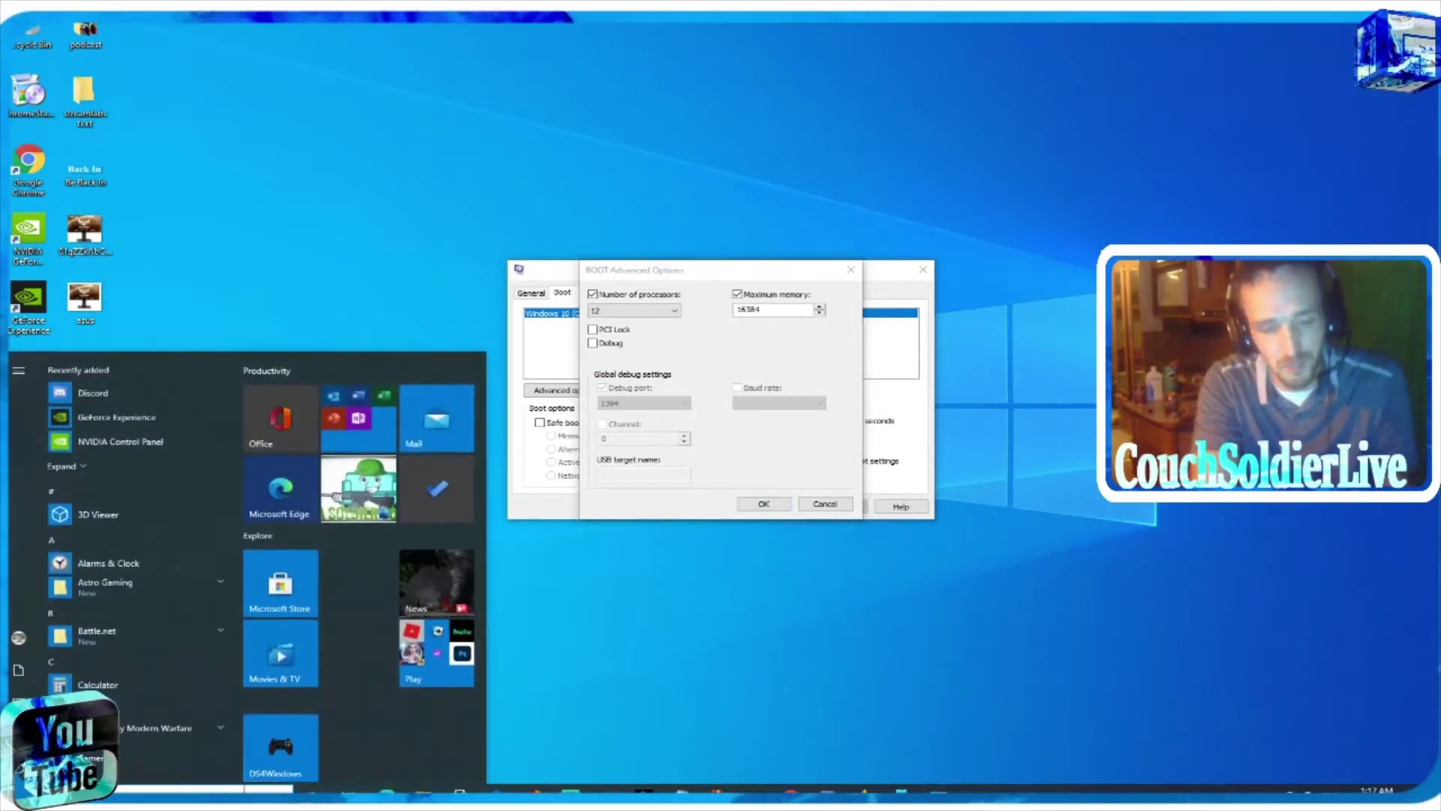
pyautogui.write('imn')
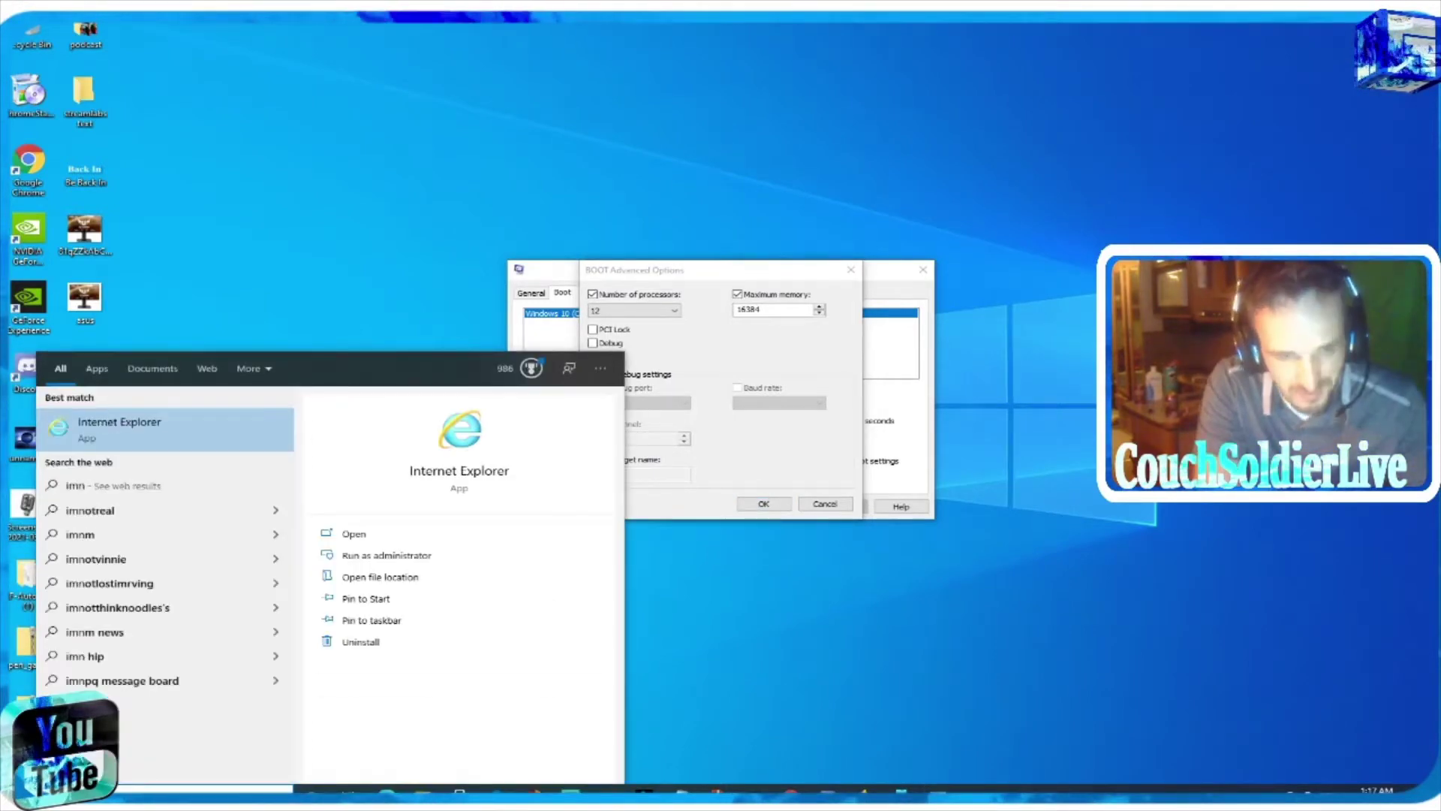
pyautogui.press('BackSpace')
pyautogui.press('BackSpace')
pyautogui.press('BackSpace')
pyautogui.write('info')
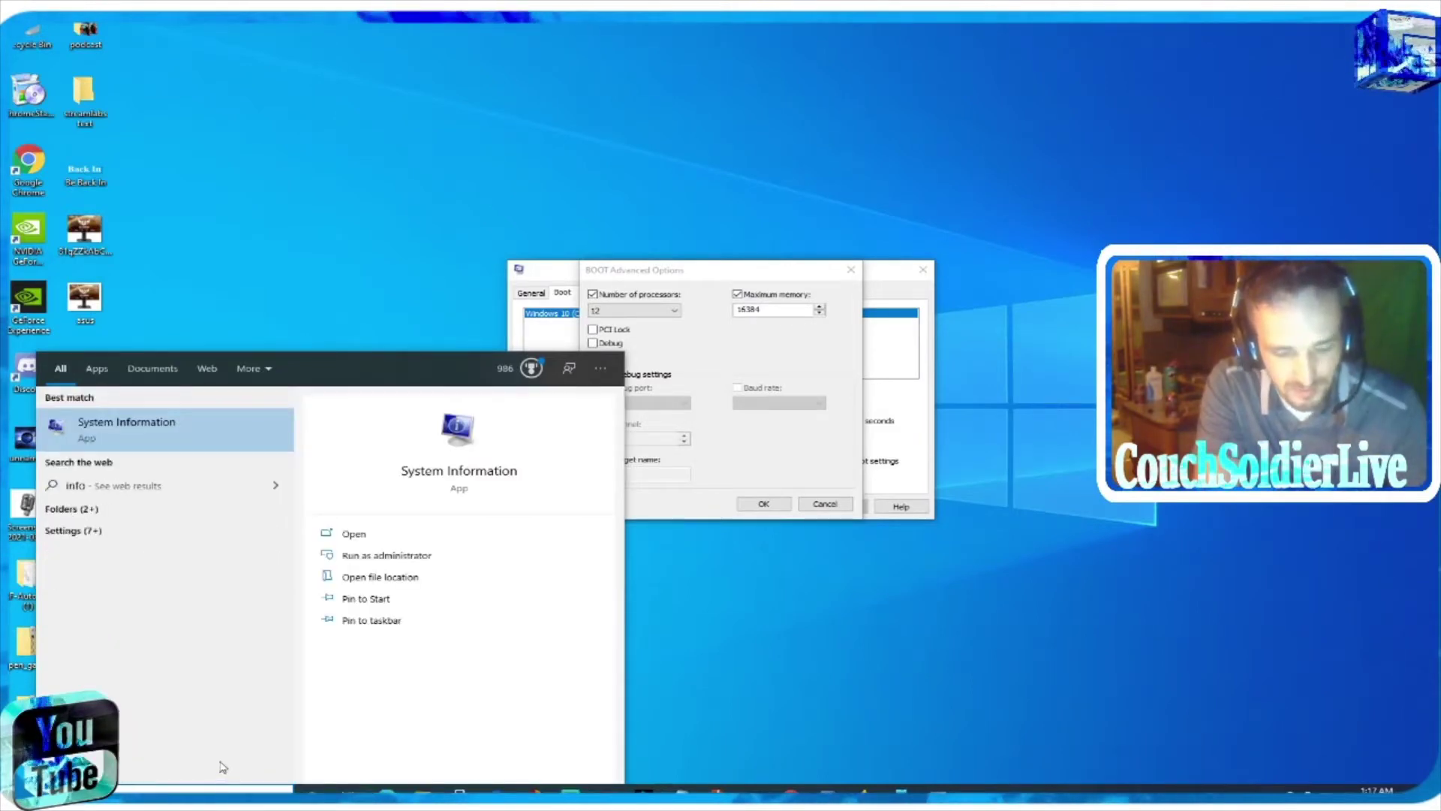
pyautogui.press('Return')
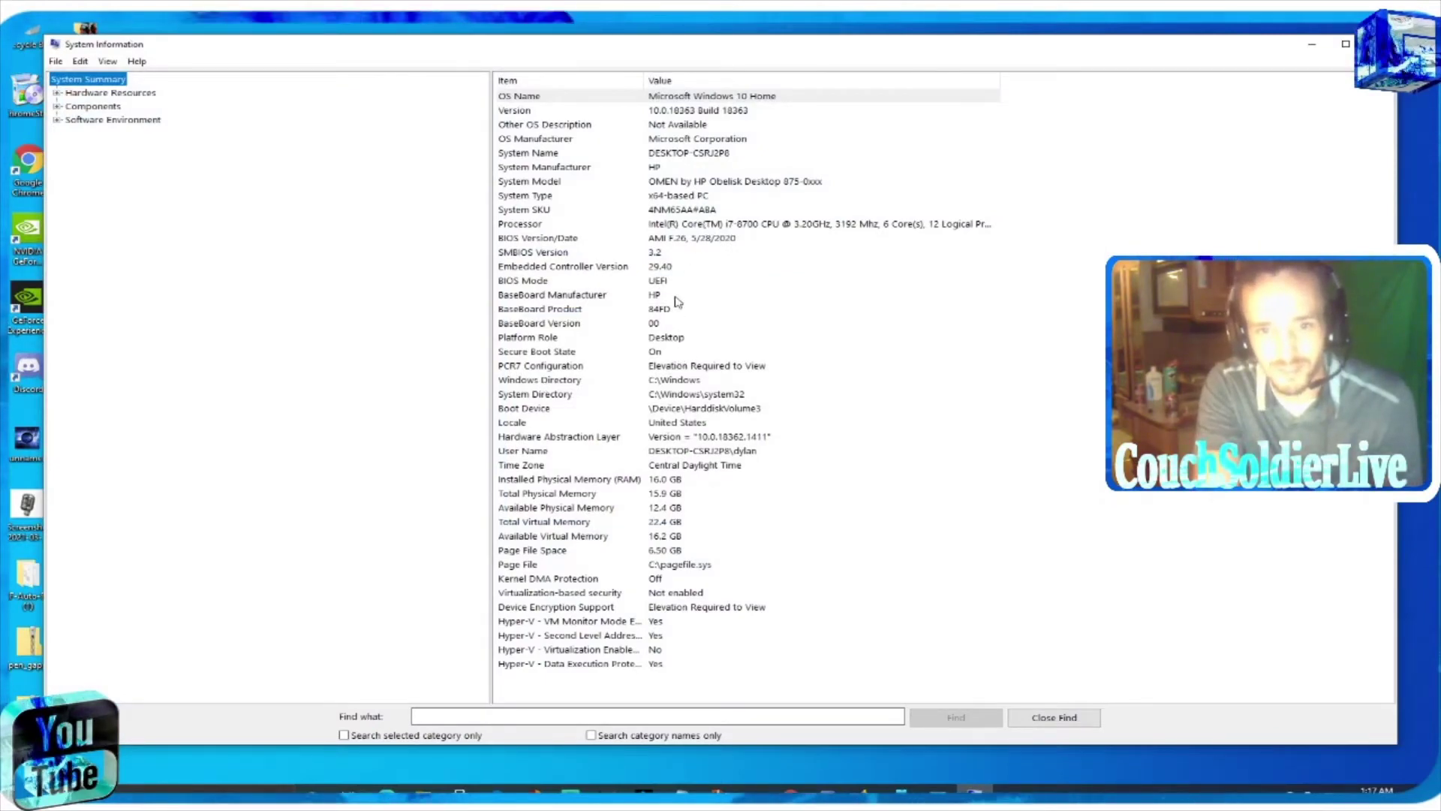
pyautogui.click(569, 483)
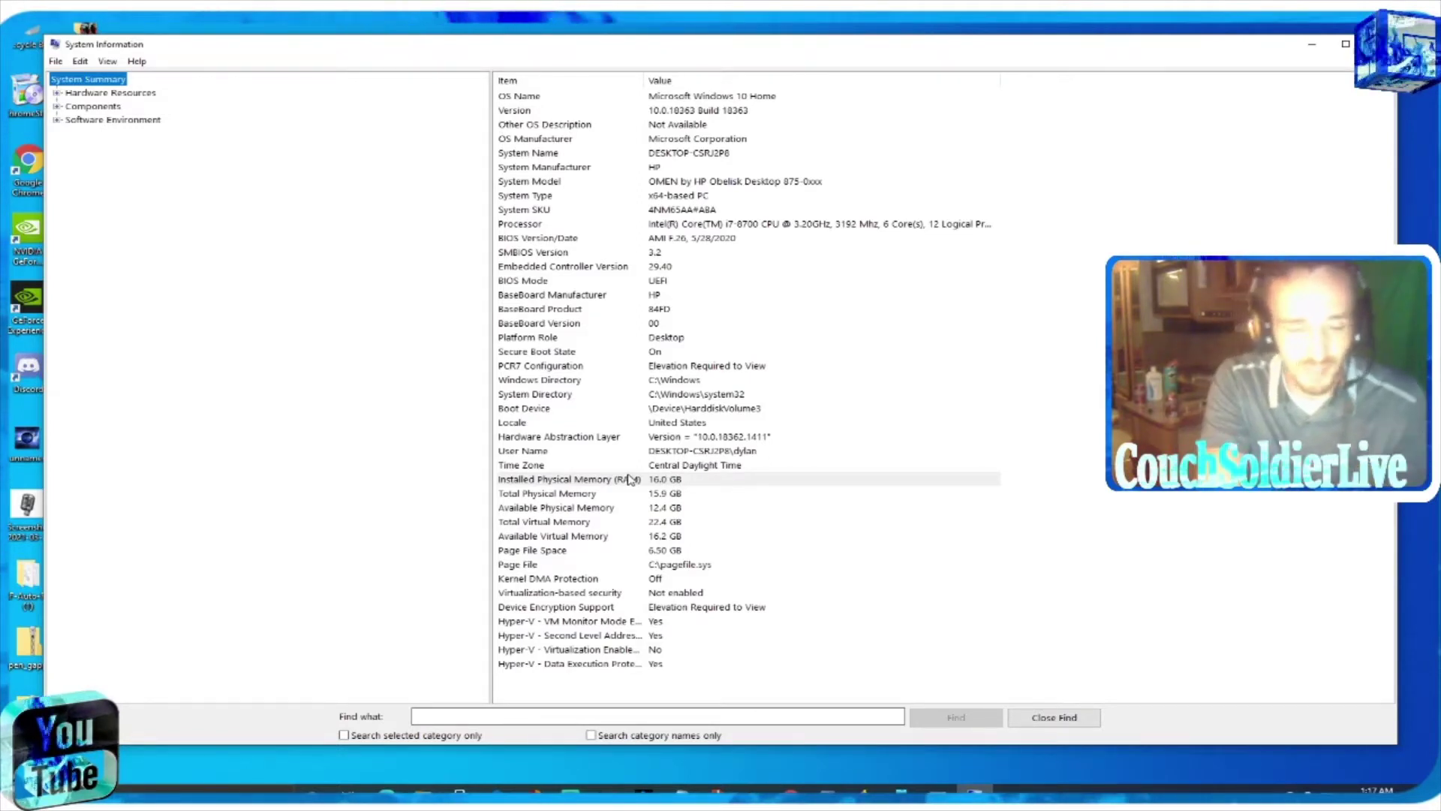
# Open Calculator and multiply 16 by 1024 to convert the installed RAM from gigabytes to megabytes
pyautogui.click(168, 783)
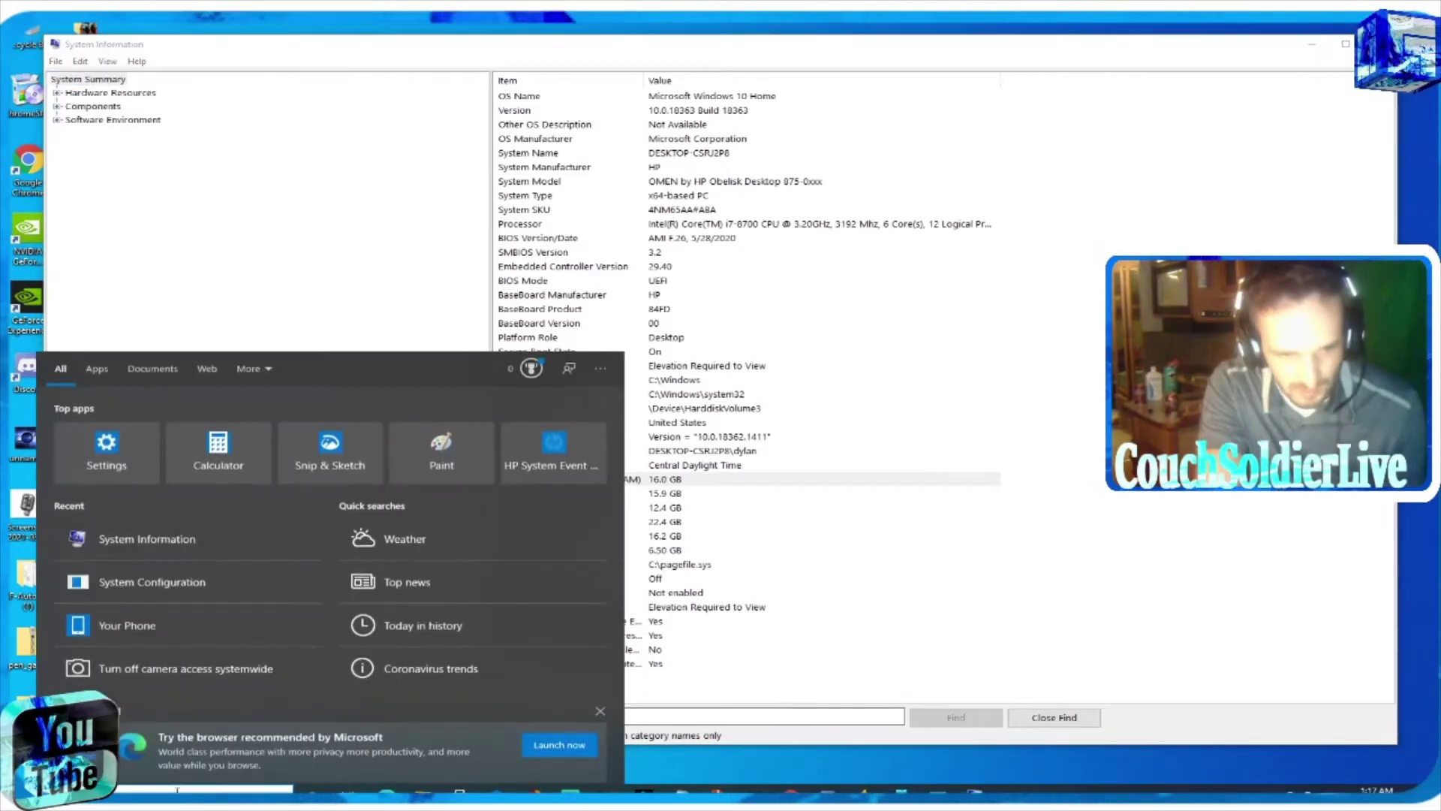
pyautogui.click(218, 450)
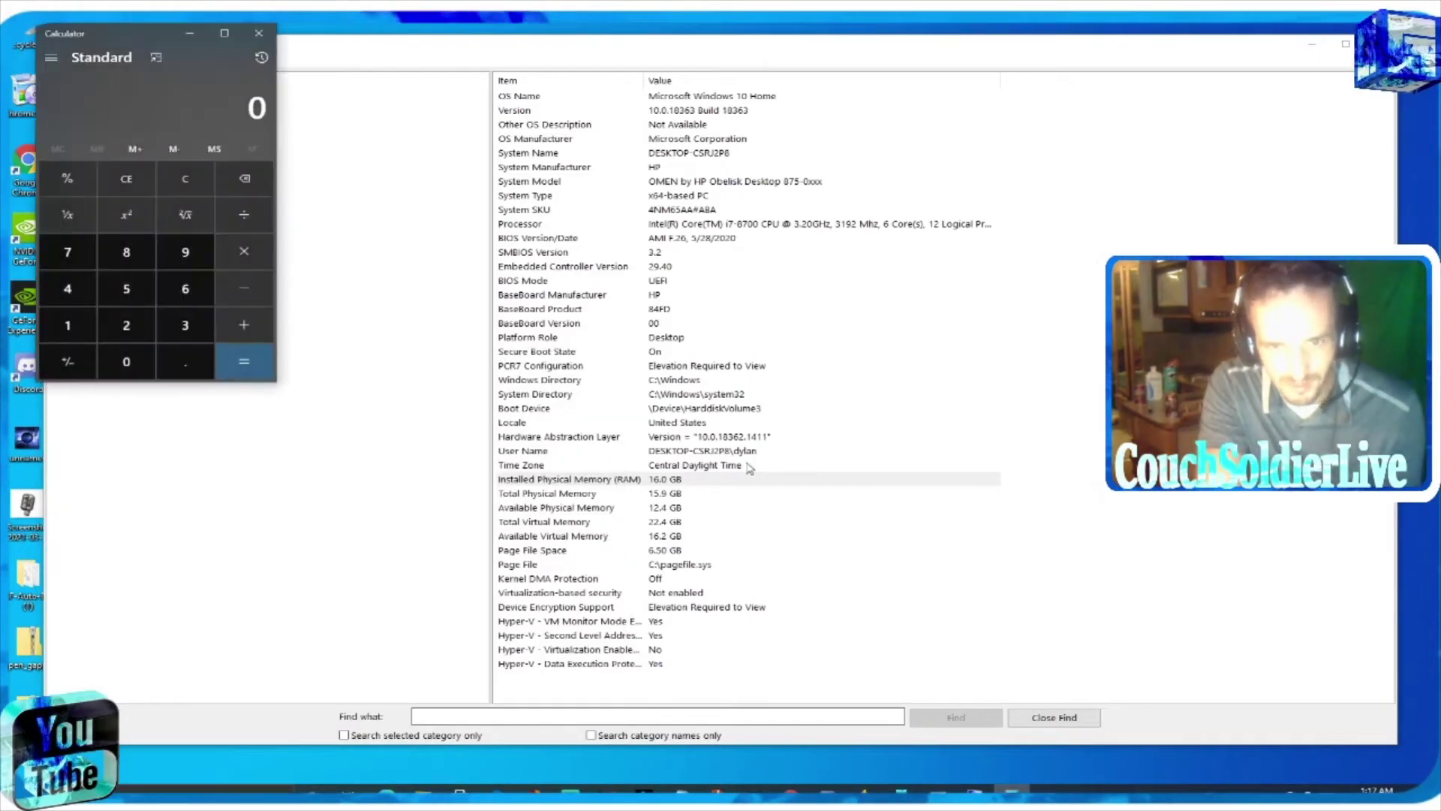
pyautogui.click(69, 322)
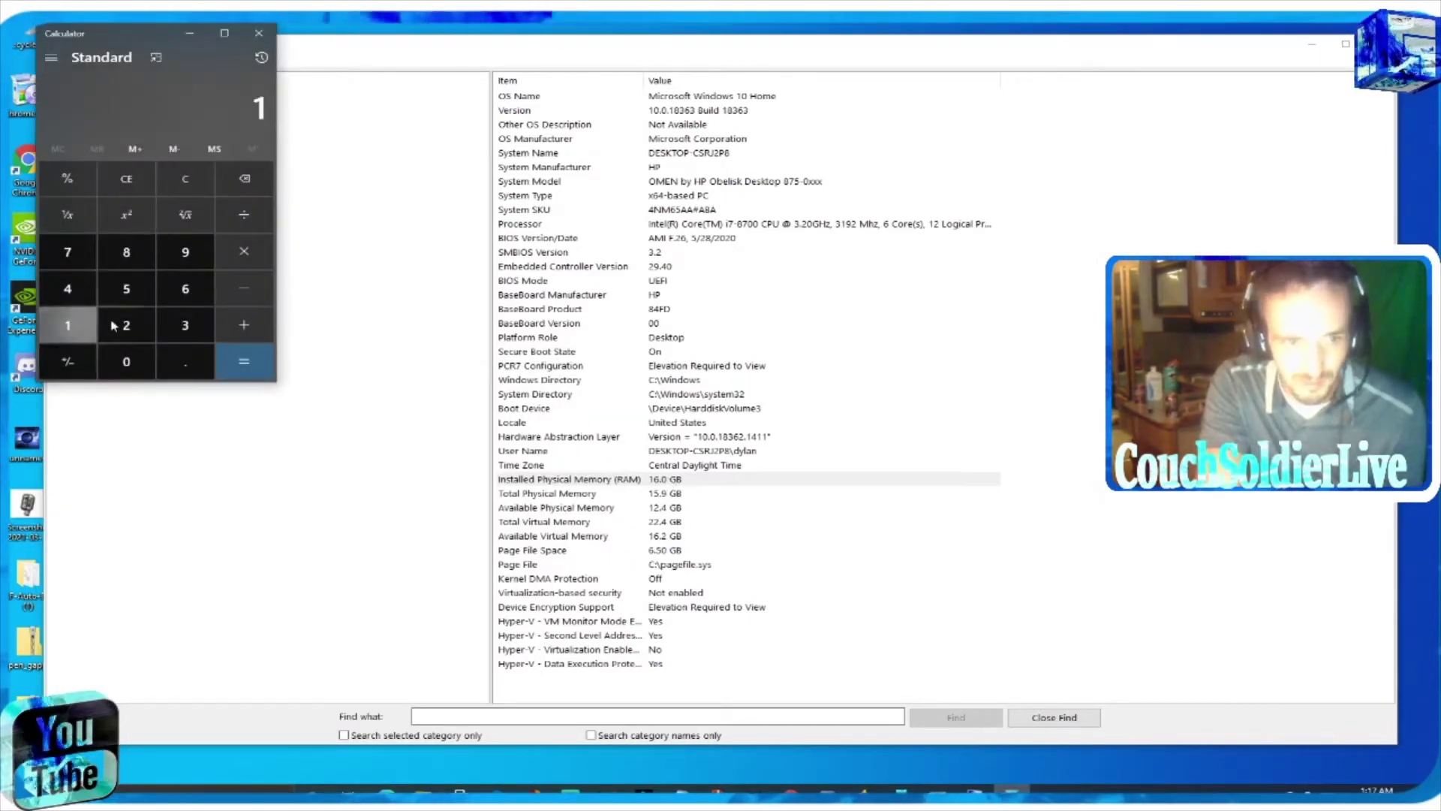
pyautogui.click(195, 296)
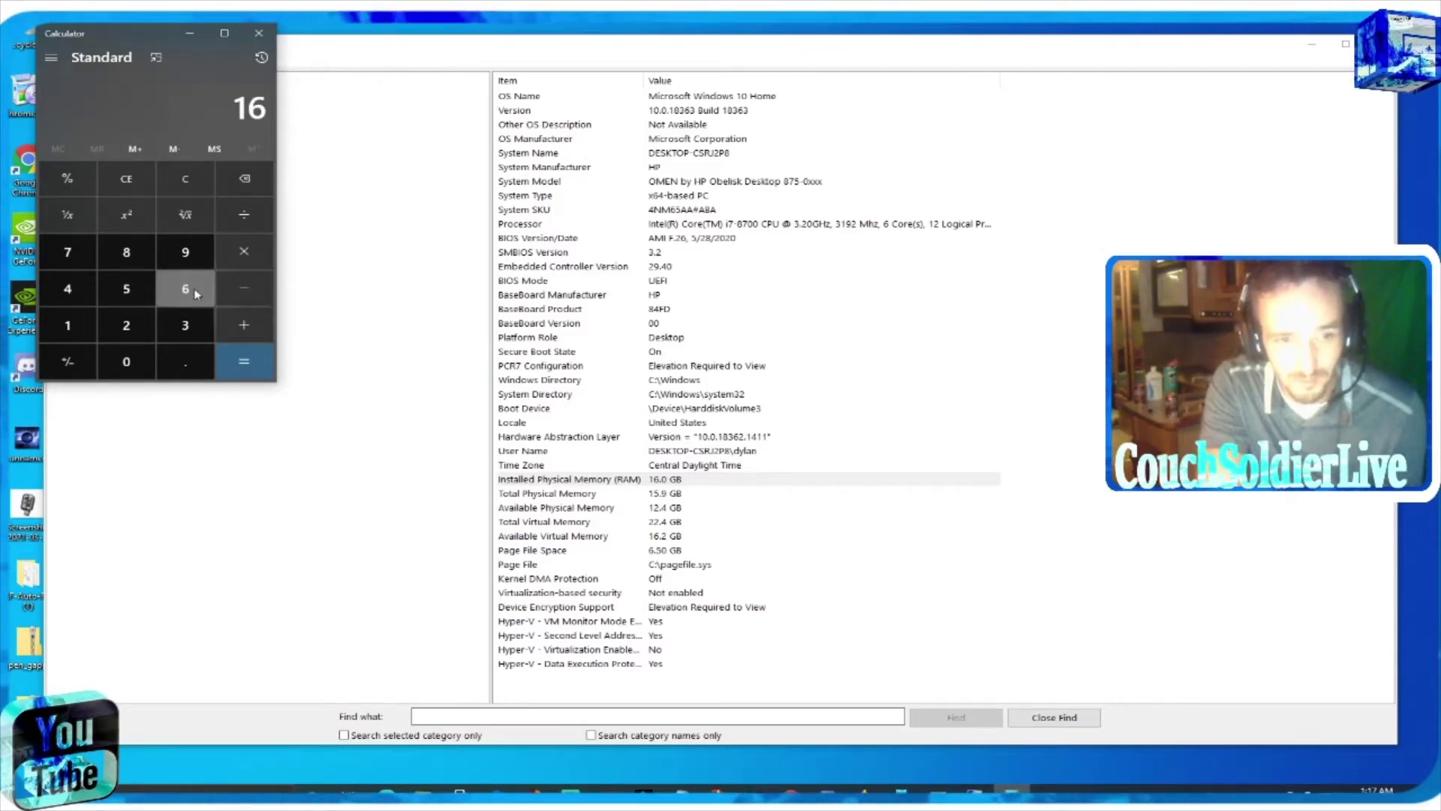
pyautogui.click(245, 256)
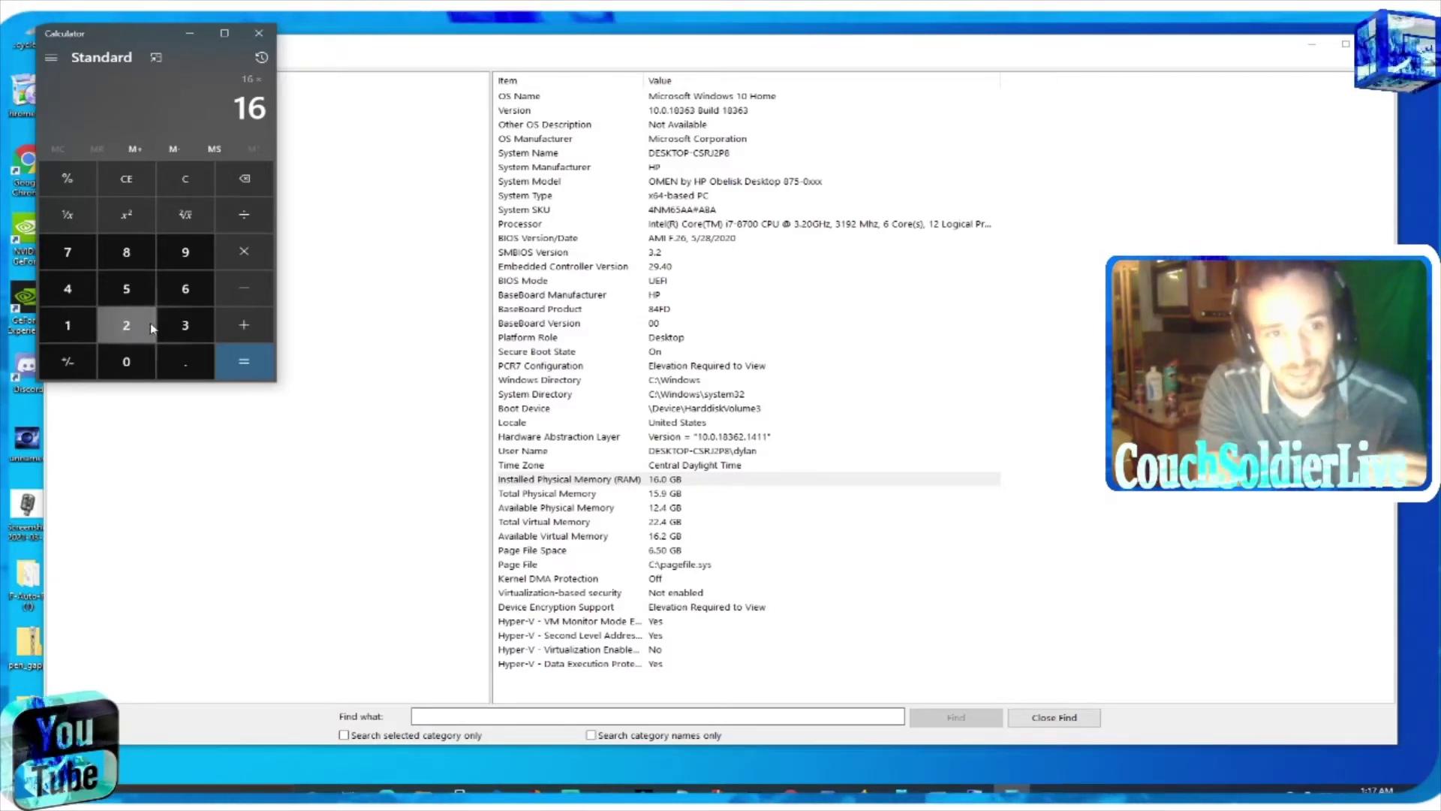
pyautogui.click(70, 322)
pyautogui.click(133, 364)
pyautogui.click(128, 326)
pyautogui.click(69, 289)
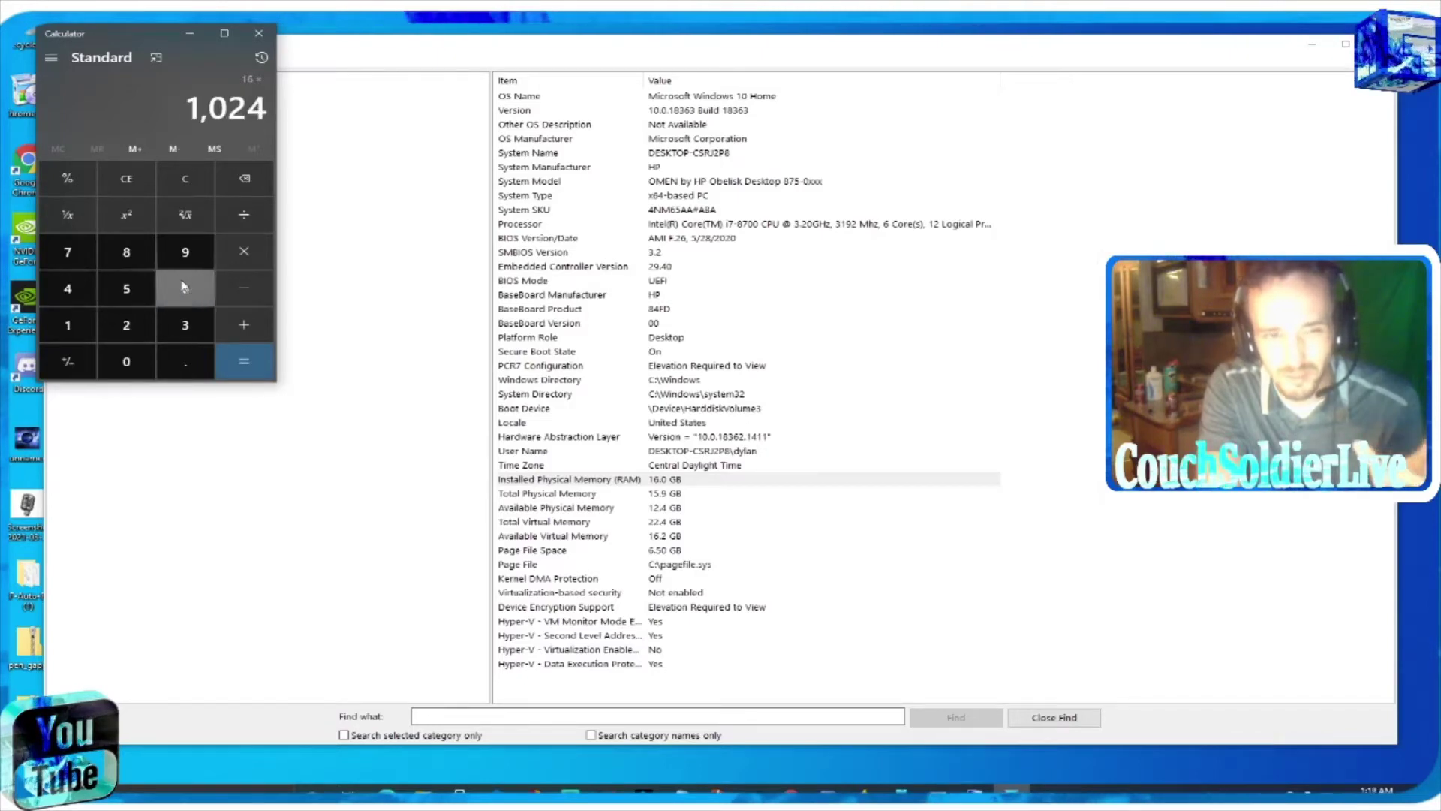
pyautogui.click(242, 358)
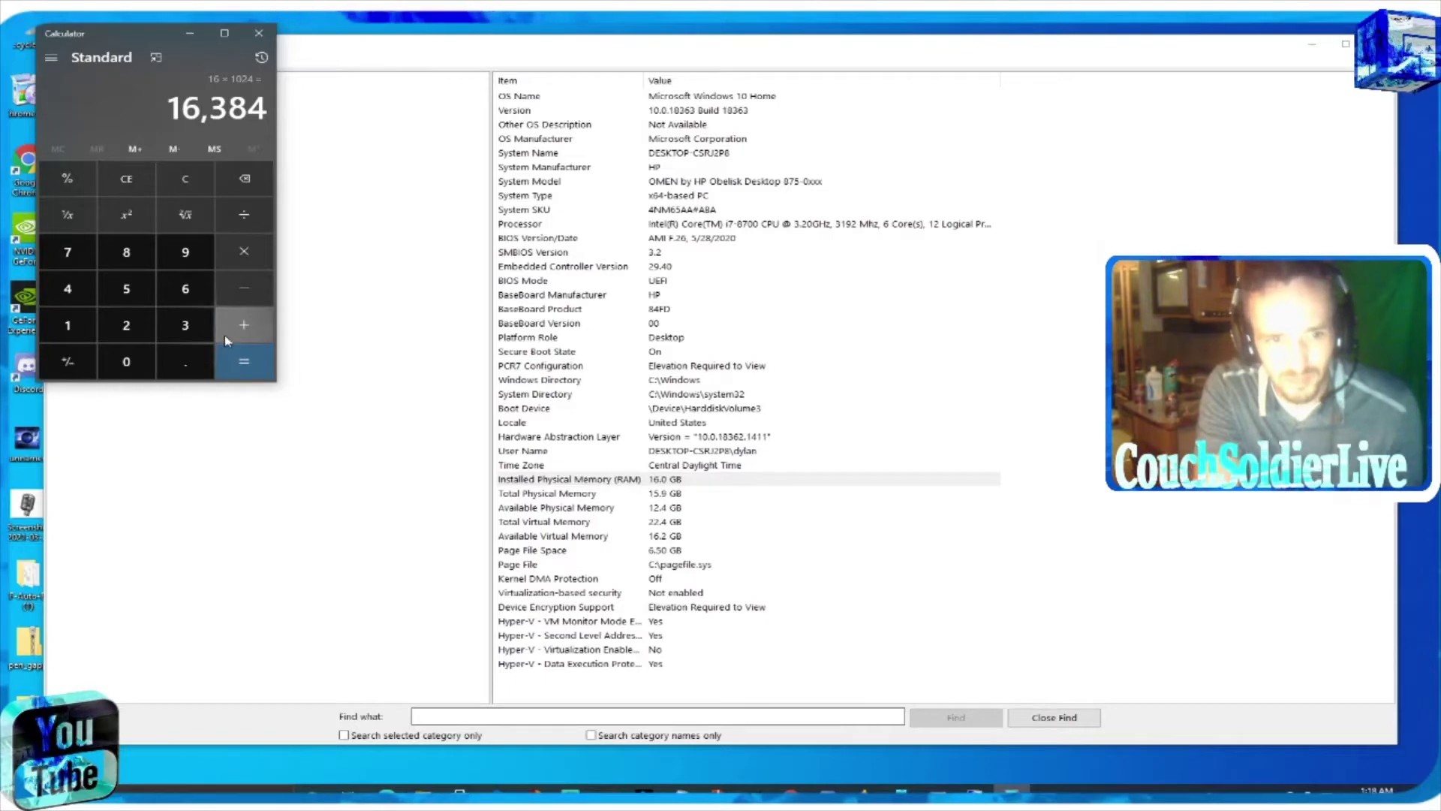
pyautogui.moveTo(170, 109); pyautogui.dragTo(227, 110)
# Close Calculator and System Information to return to the advanced boot options
pyautogui.click(661, 50)
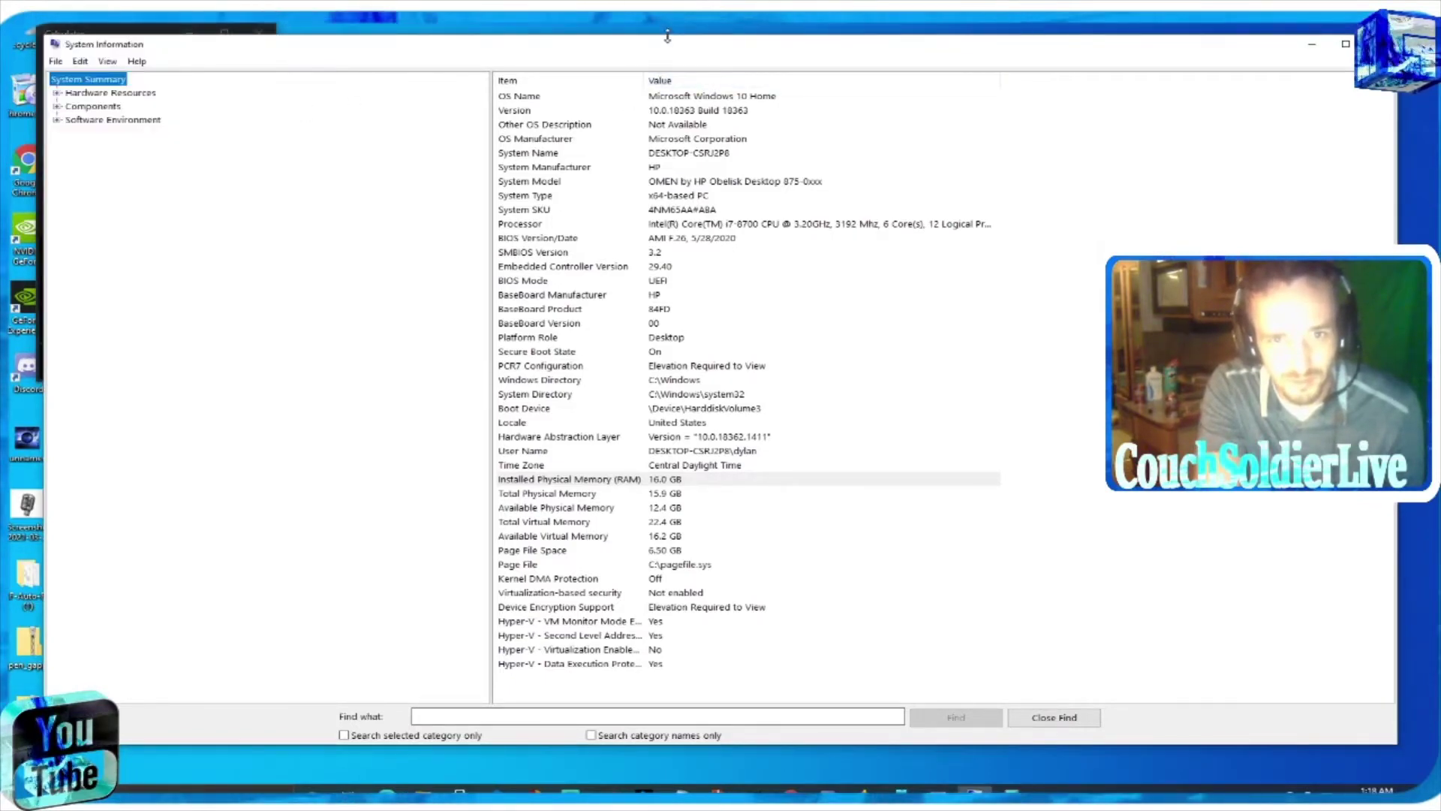
pyautogui.moveTo(662, 48); pyautogui.dragTo(755, 548)
pyautogui.click(259, 33)
pyautogui.moveTo(1290, 547); pyautogui.dragTo(1183, 557)
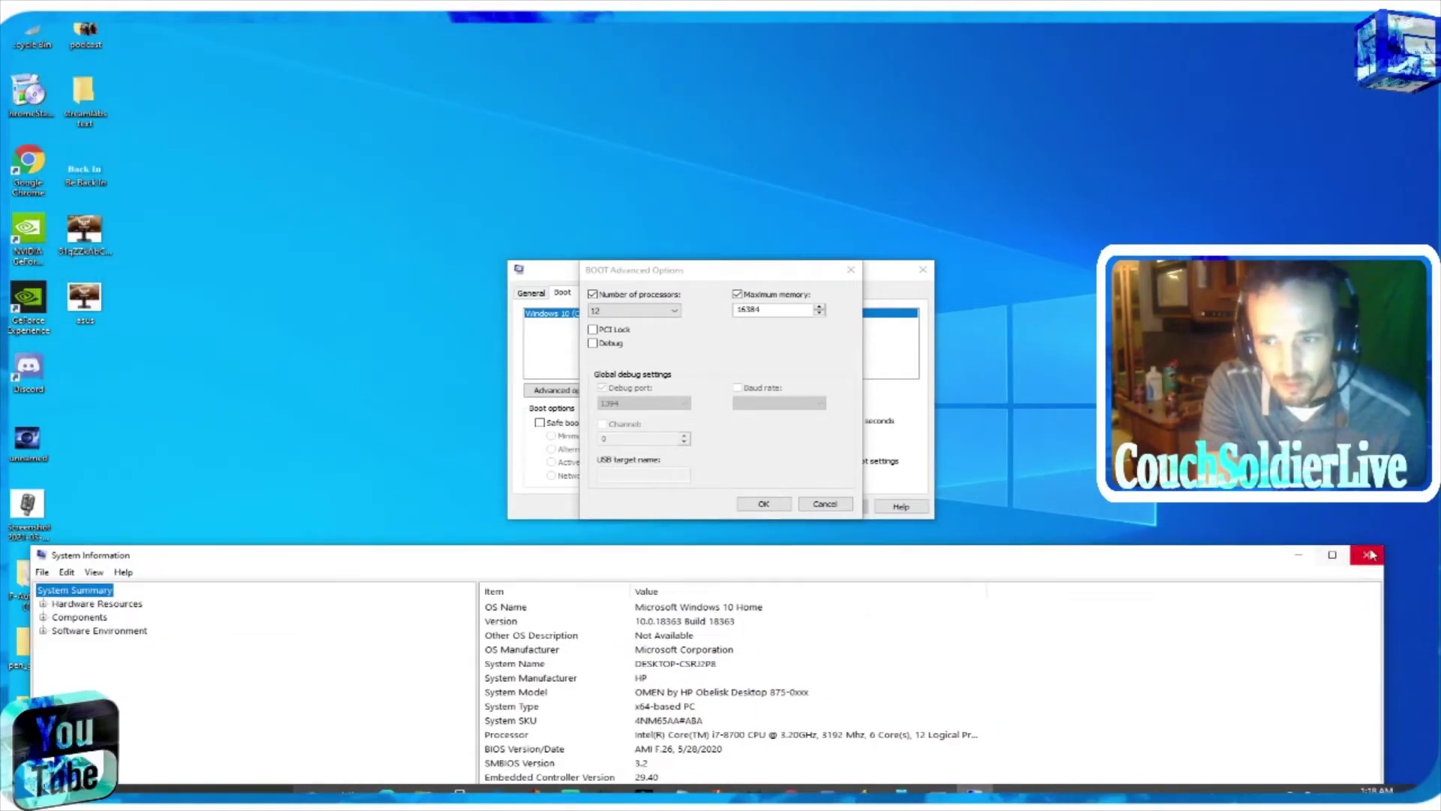
pyautogui.click(1368, 555)
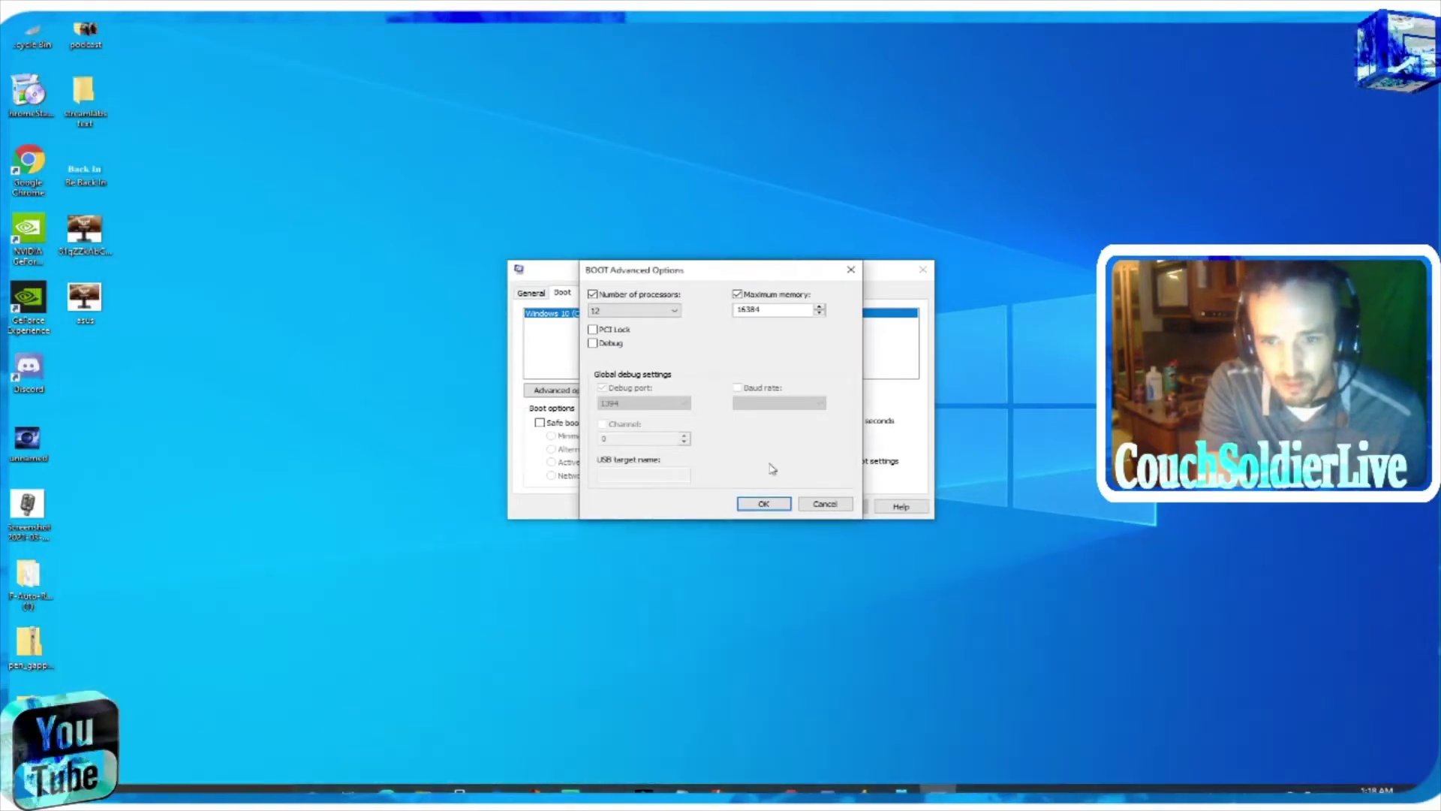
# Confirm the advanced boot options, apply the boot changes, and close System Configuration with OK
pyautogui.click(764, 504)
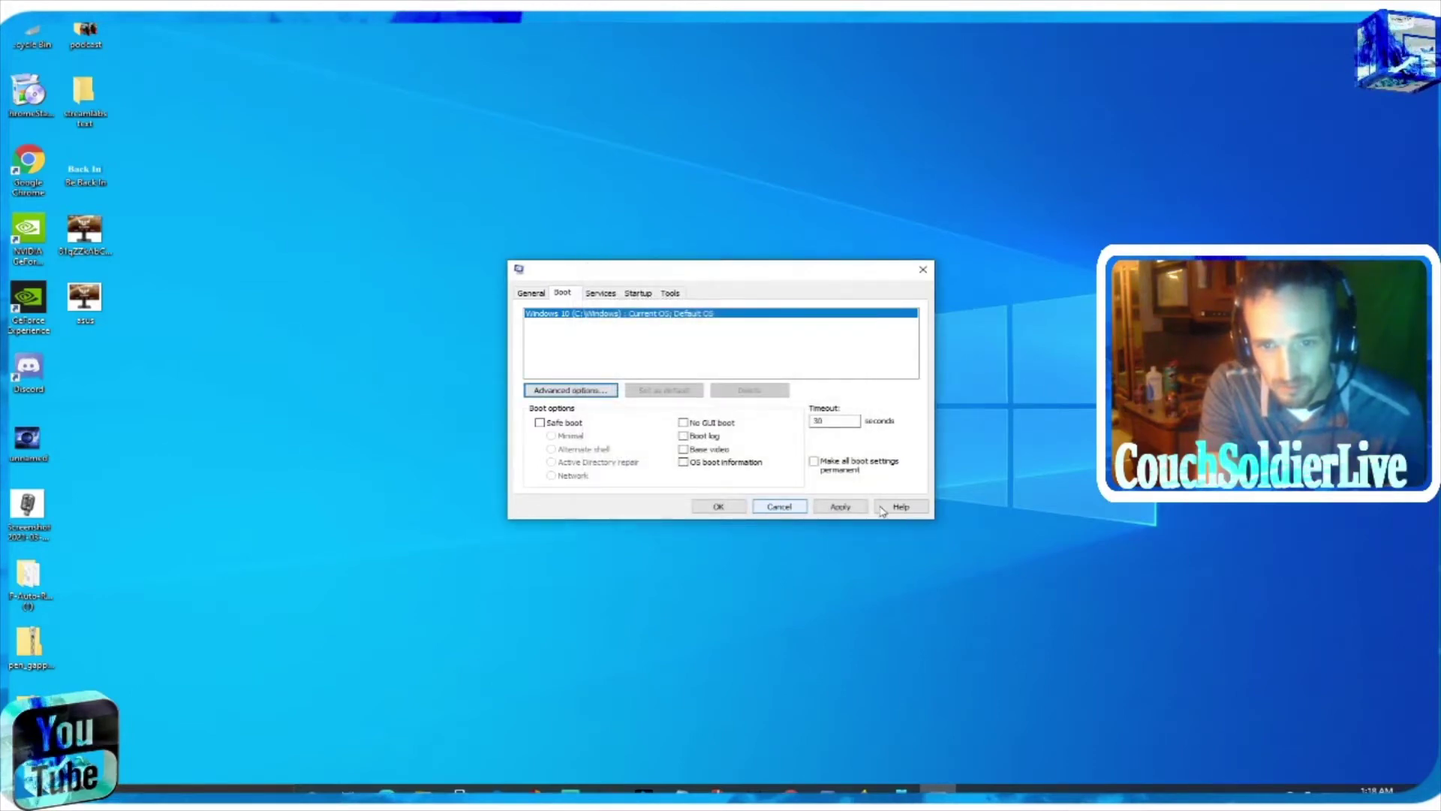
pyautogui.click(844, 508)
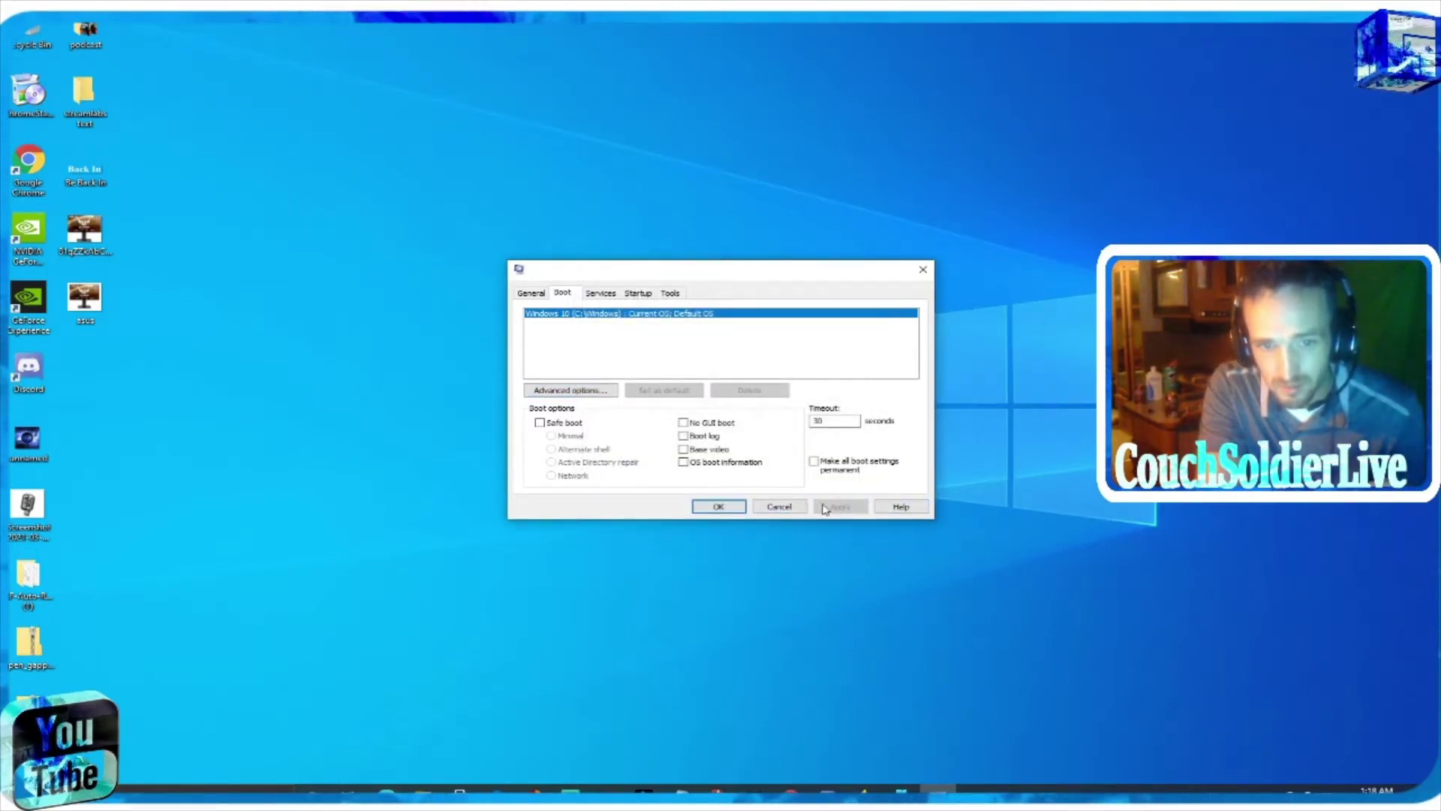
pyautogui.click(725, 508)
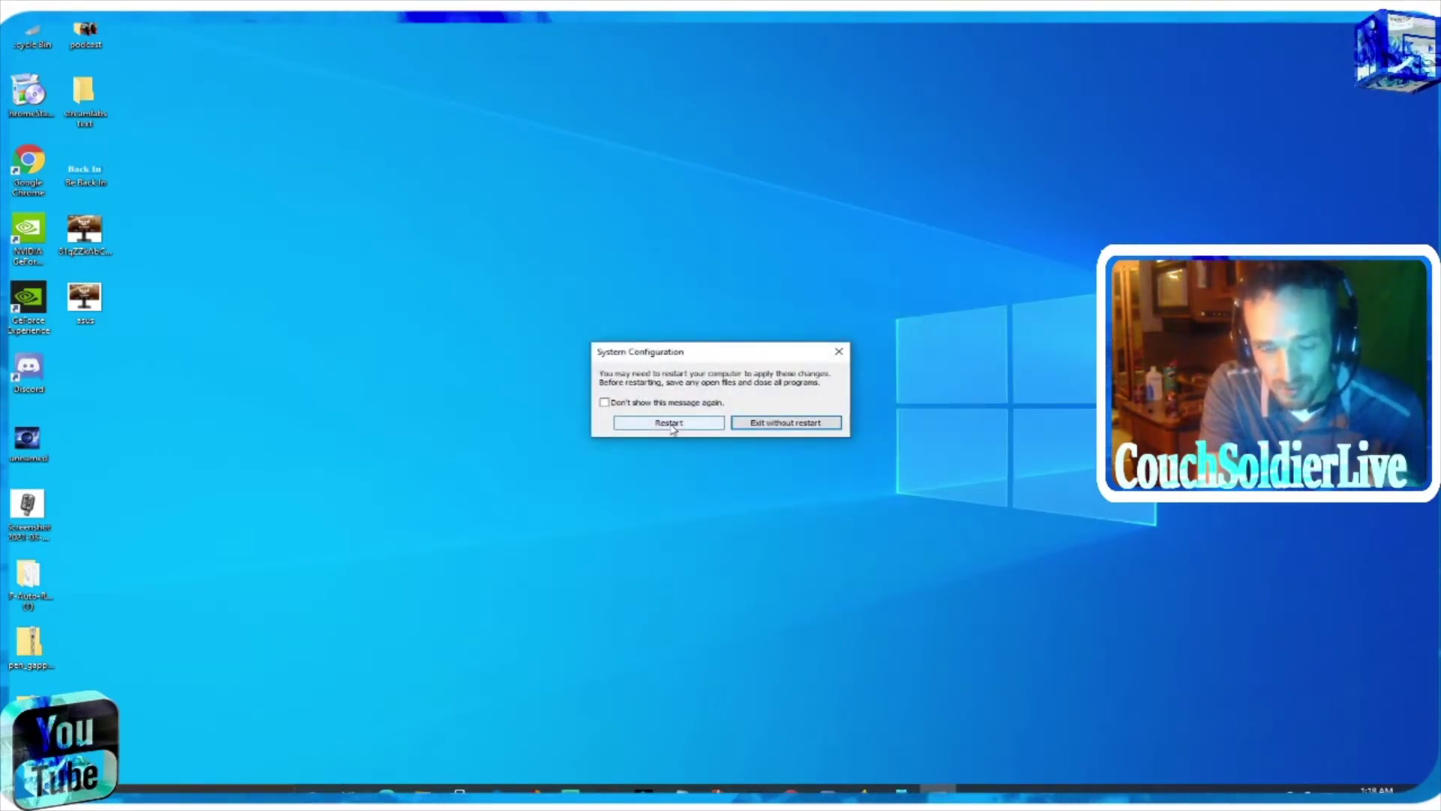
# Try to reopen System Configuration by searching for "ms config" while the restart prompt is open
pyautogui.click(218, 789)
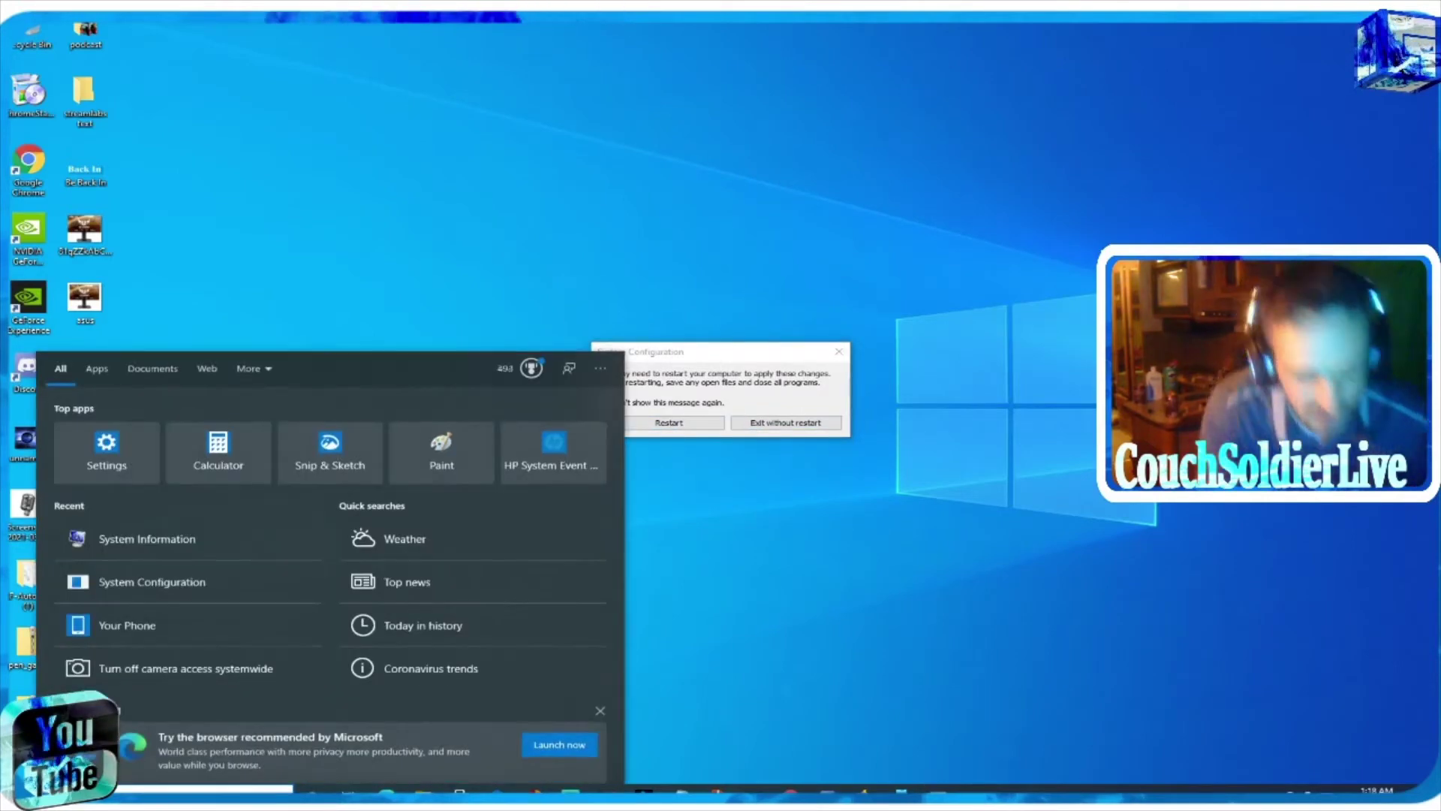
pyautogui.write('ms co')
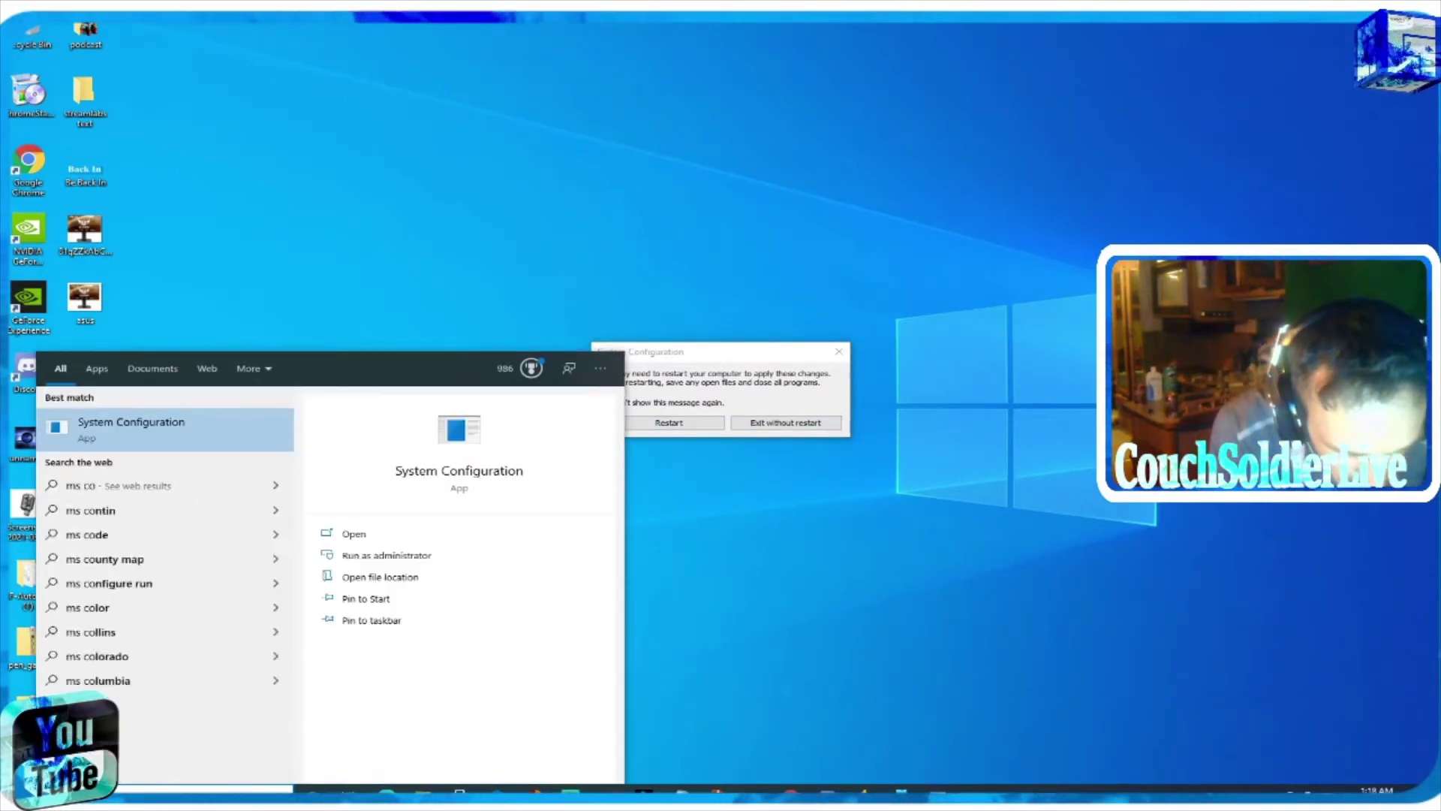
pyautogui.write('nfig')
pyautogui.press('Return')
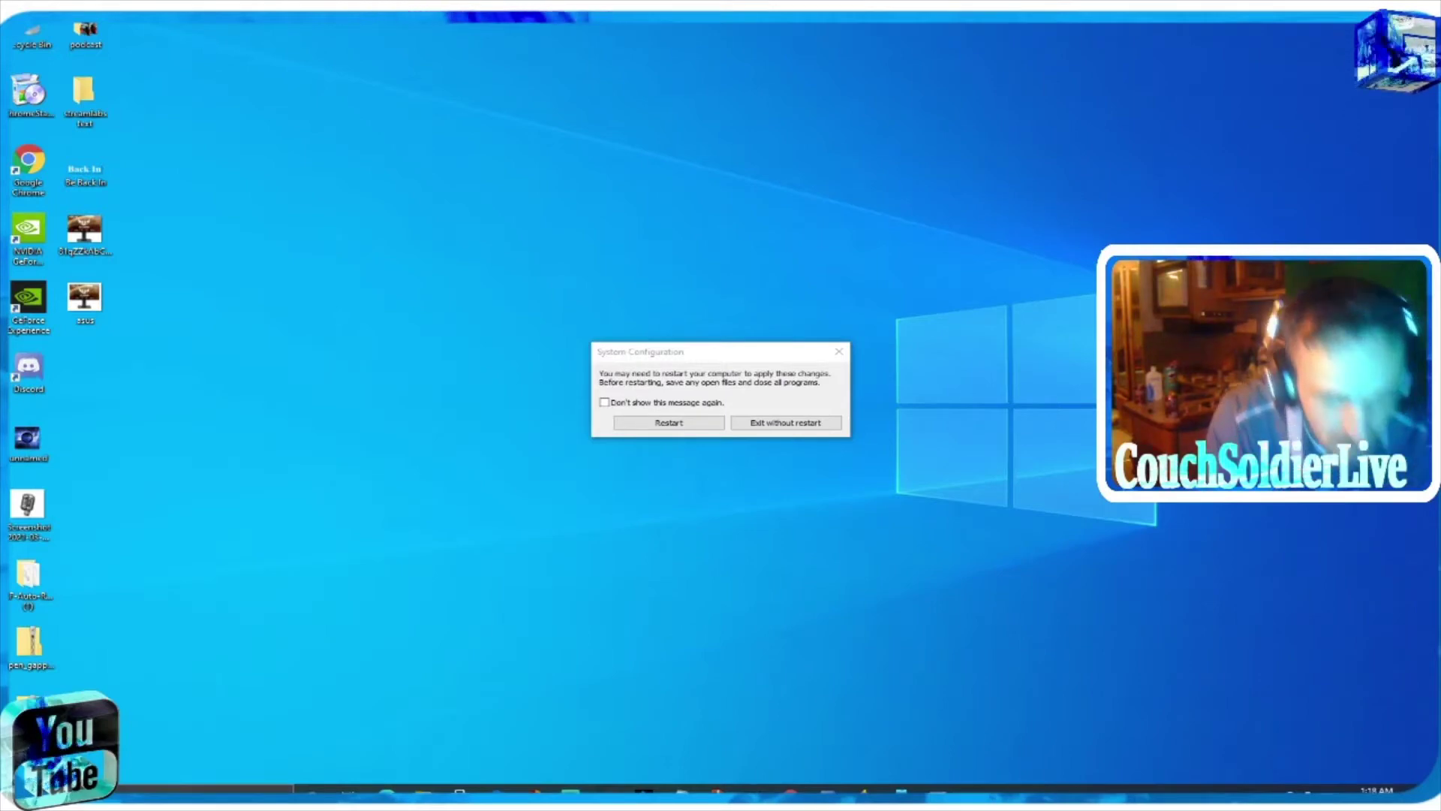
pyautogui.moveTo(662, 357); pyautogui.dragTo(659, 398)
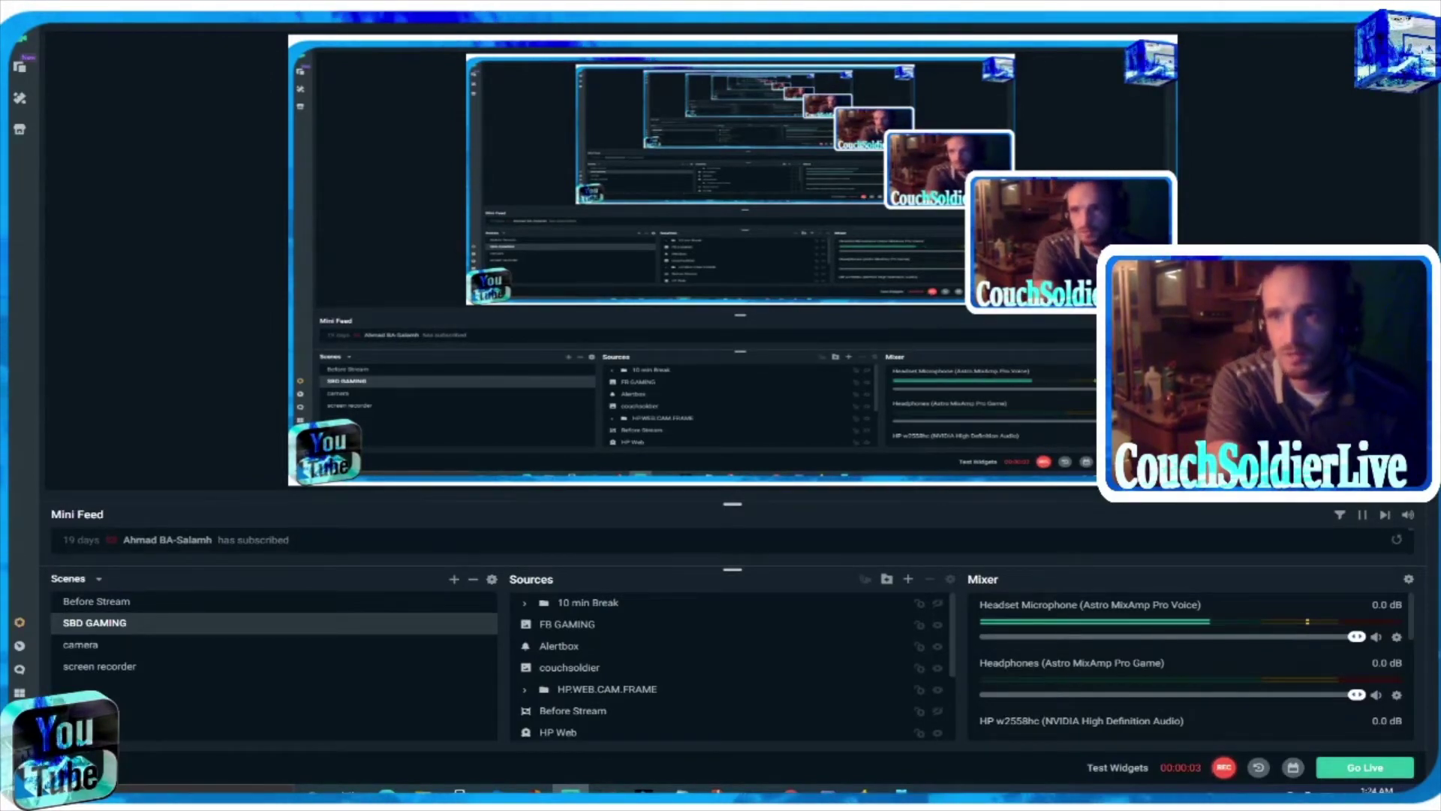
# Minimize the streaming software, open Task Manager by searching for "task", and maximize its window
pyautogui.click(1357, 10)
pyautogui.click(222, 788)
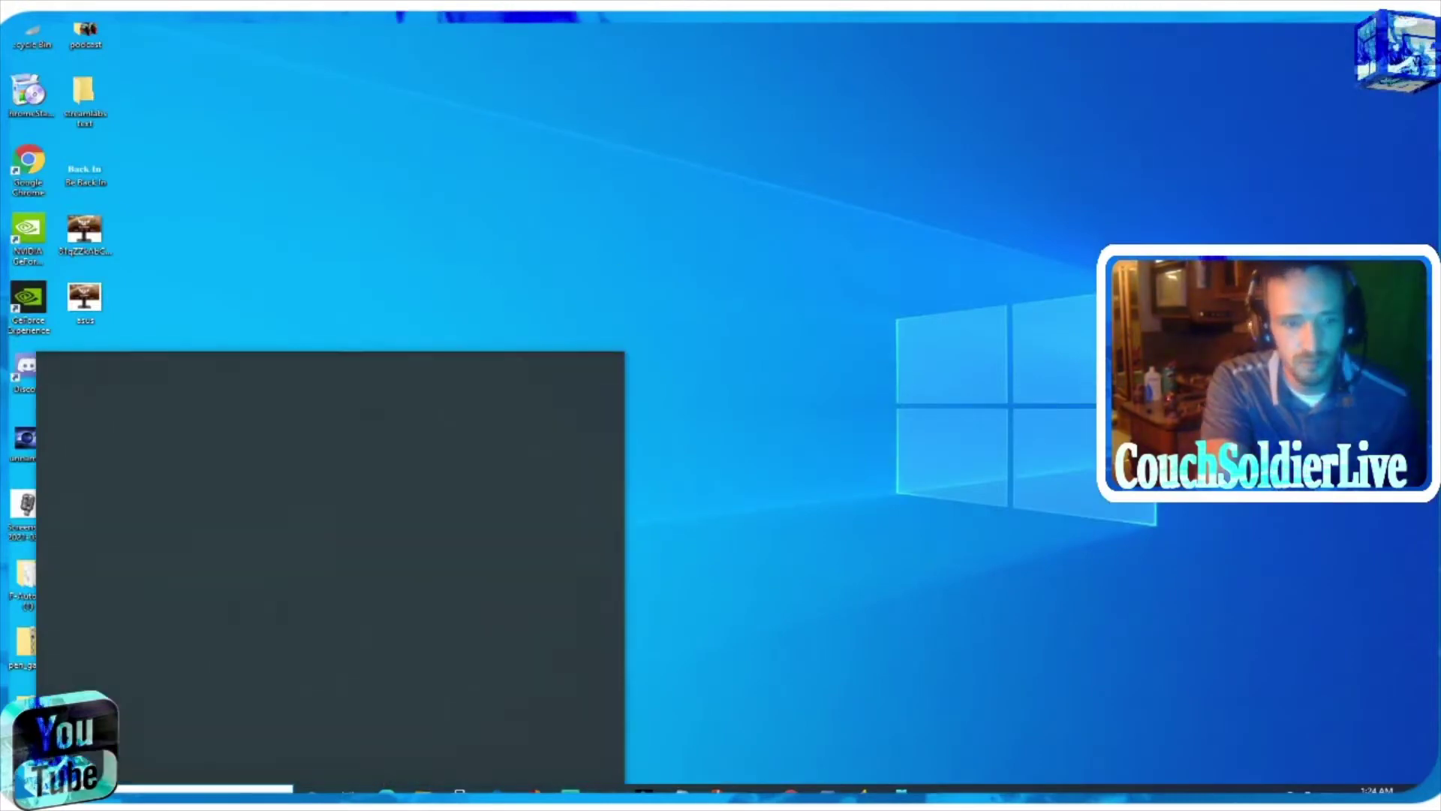
pyautogui.write('task')
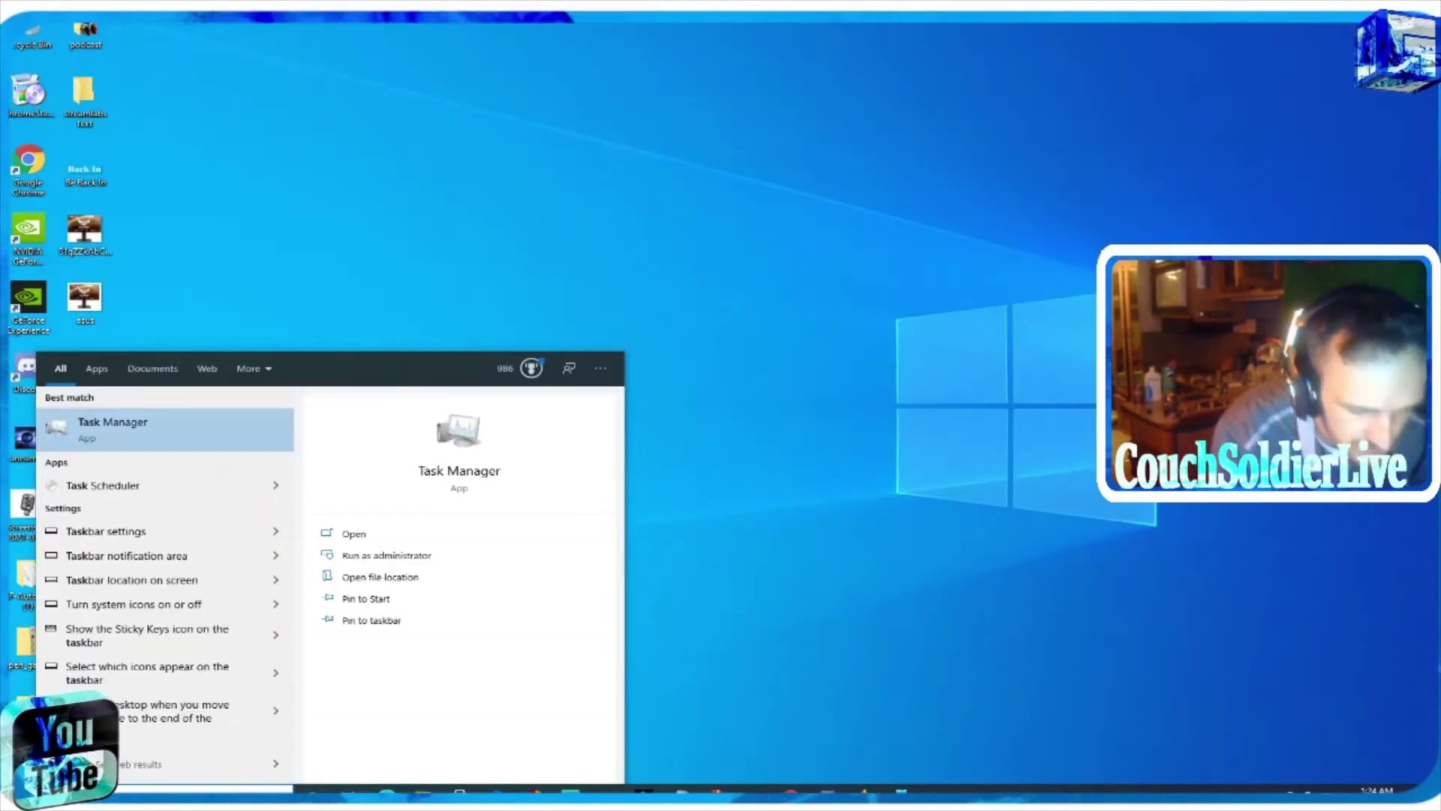
pyautogui.click(169, 422)
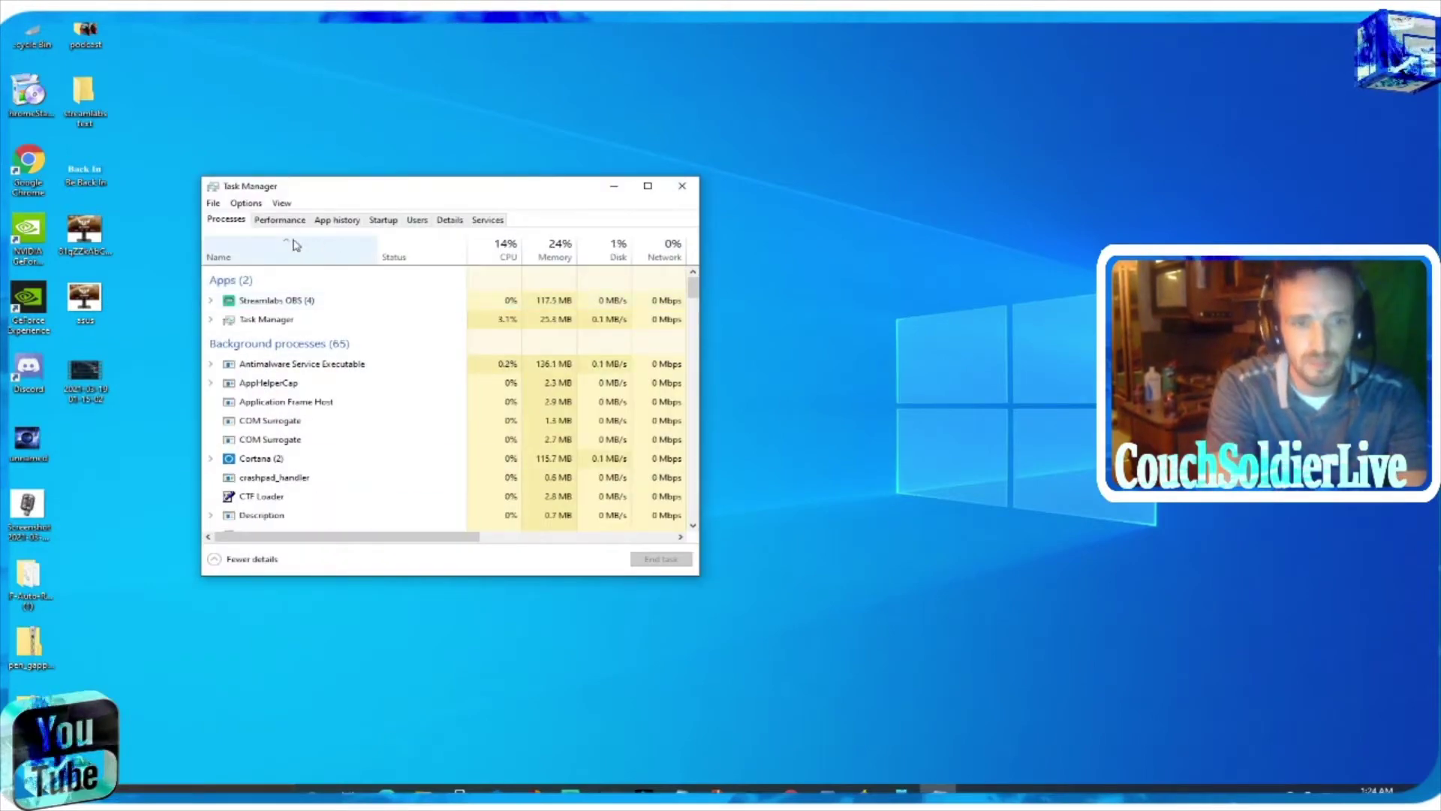
pyautogui.click(648, 186)
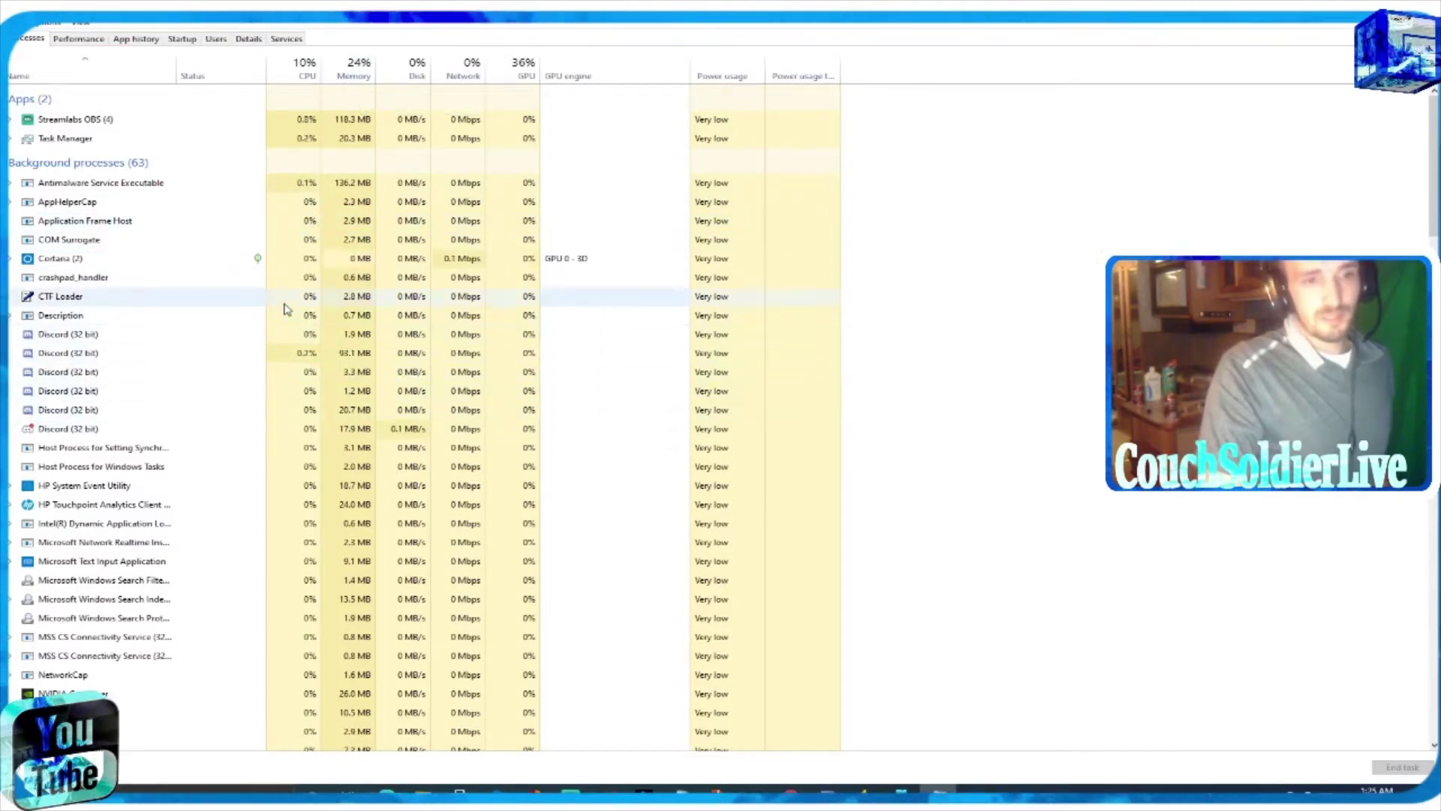
# Look through the process list for background processes with heavy CPU, memory, GPU and power usage, especially obs64
pyautogui.scroll(-3, 293, 421)
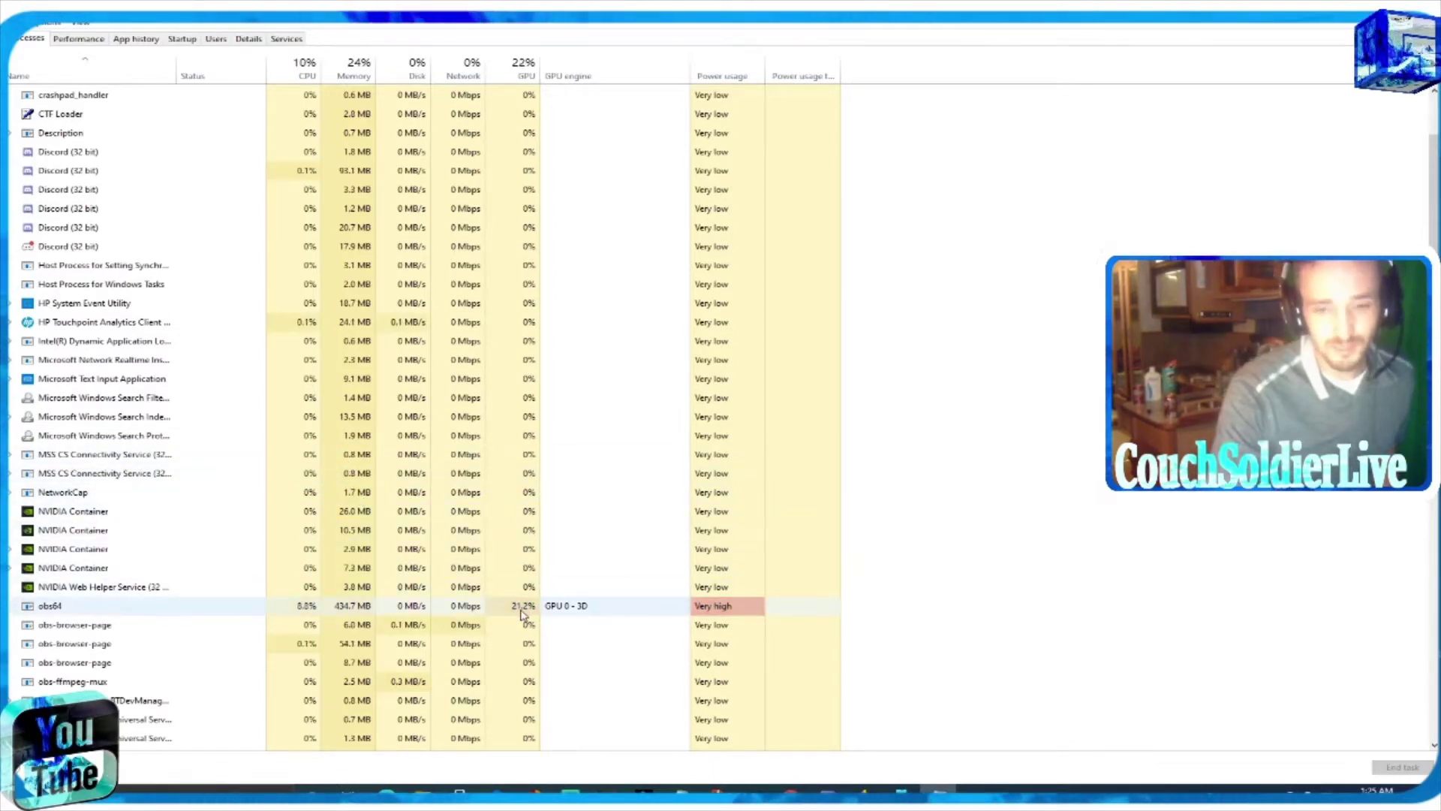
pyautogui.scroll(-2, 523, 609)
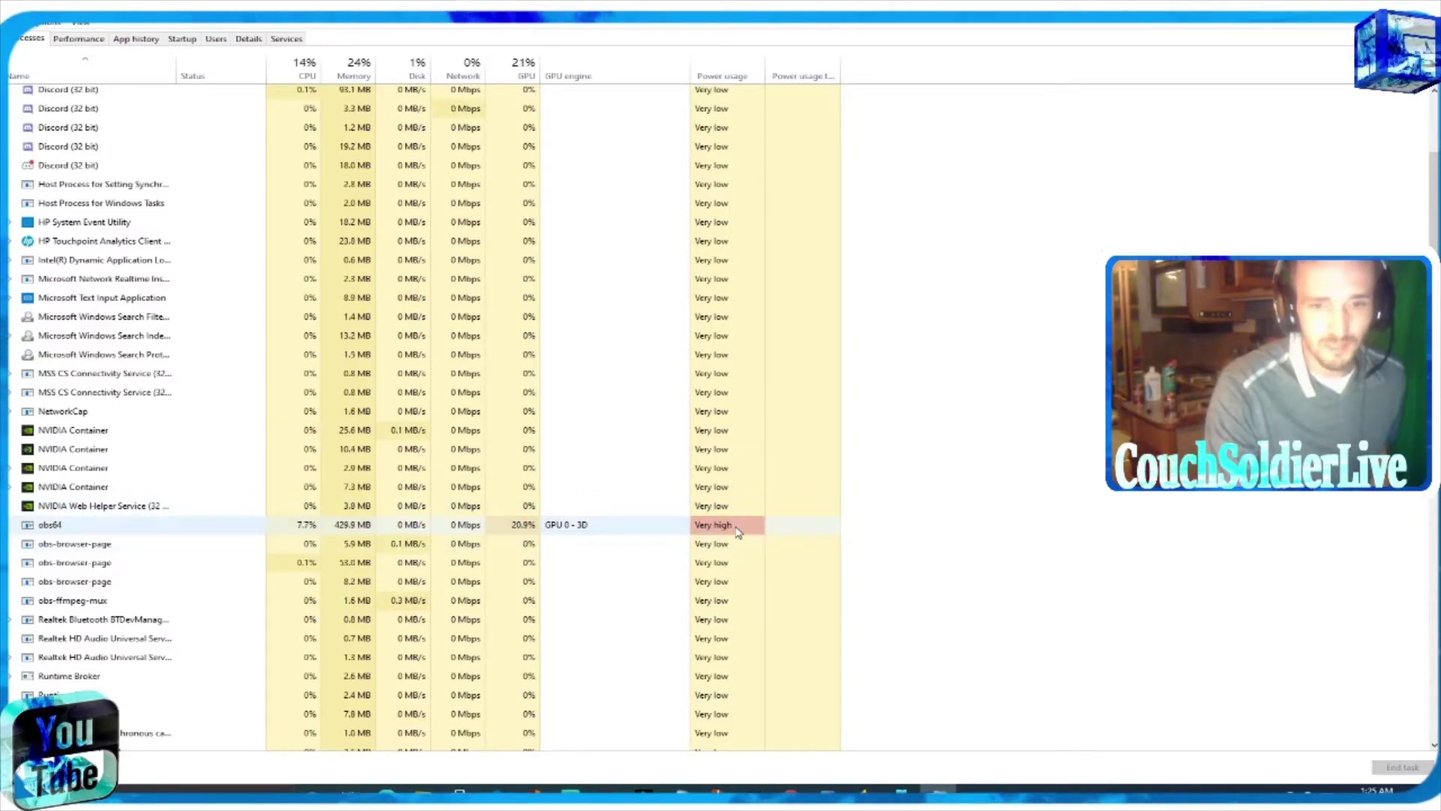
pyautogui.scroll(5, 736, 531)
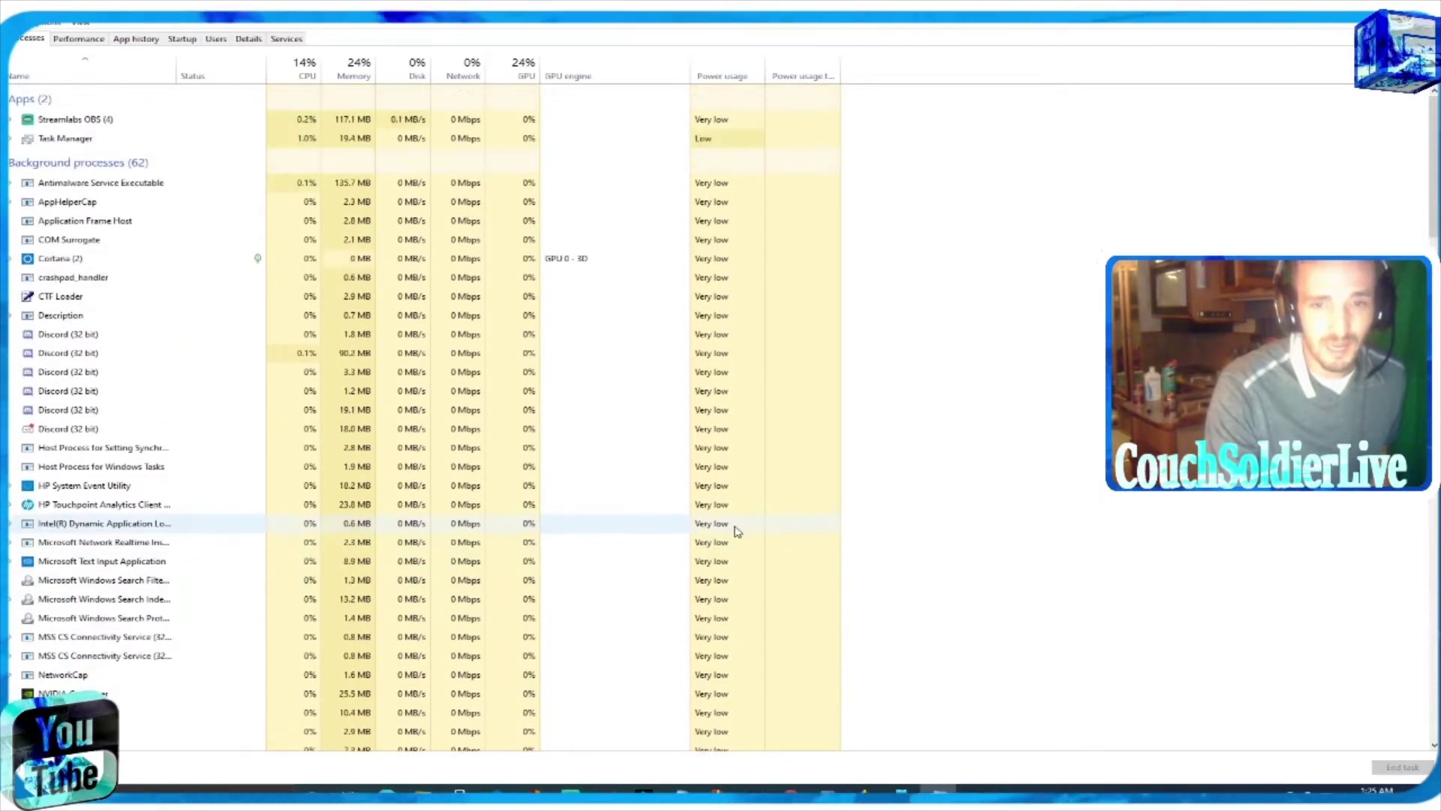
pyautogui.scroll(-9, 704, 244)
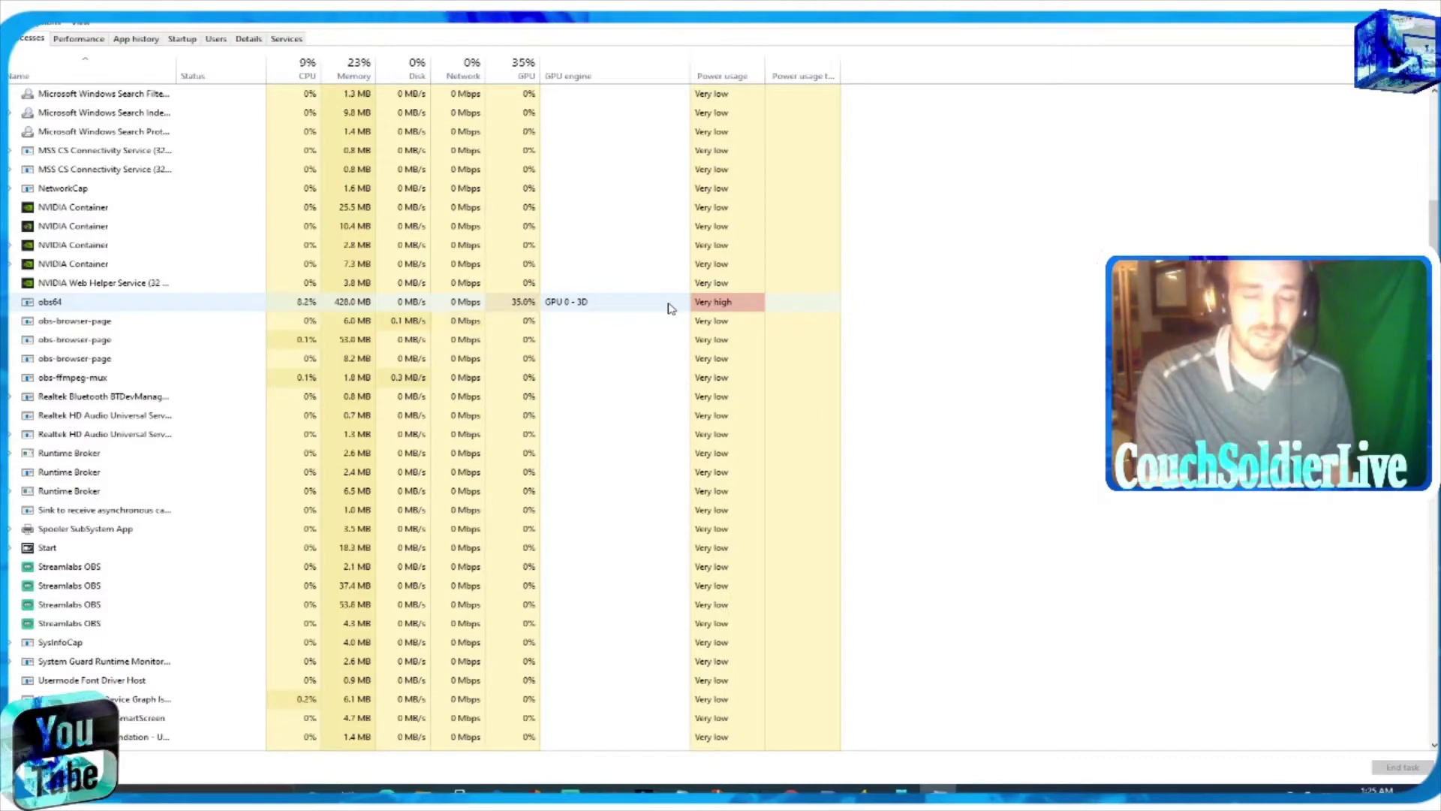
pyautogui.scroll(1, 598, 315)
pyautogui.scroll(8, 598, 314)
pyautogui.scroll(-8, 598, 314)
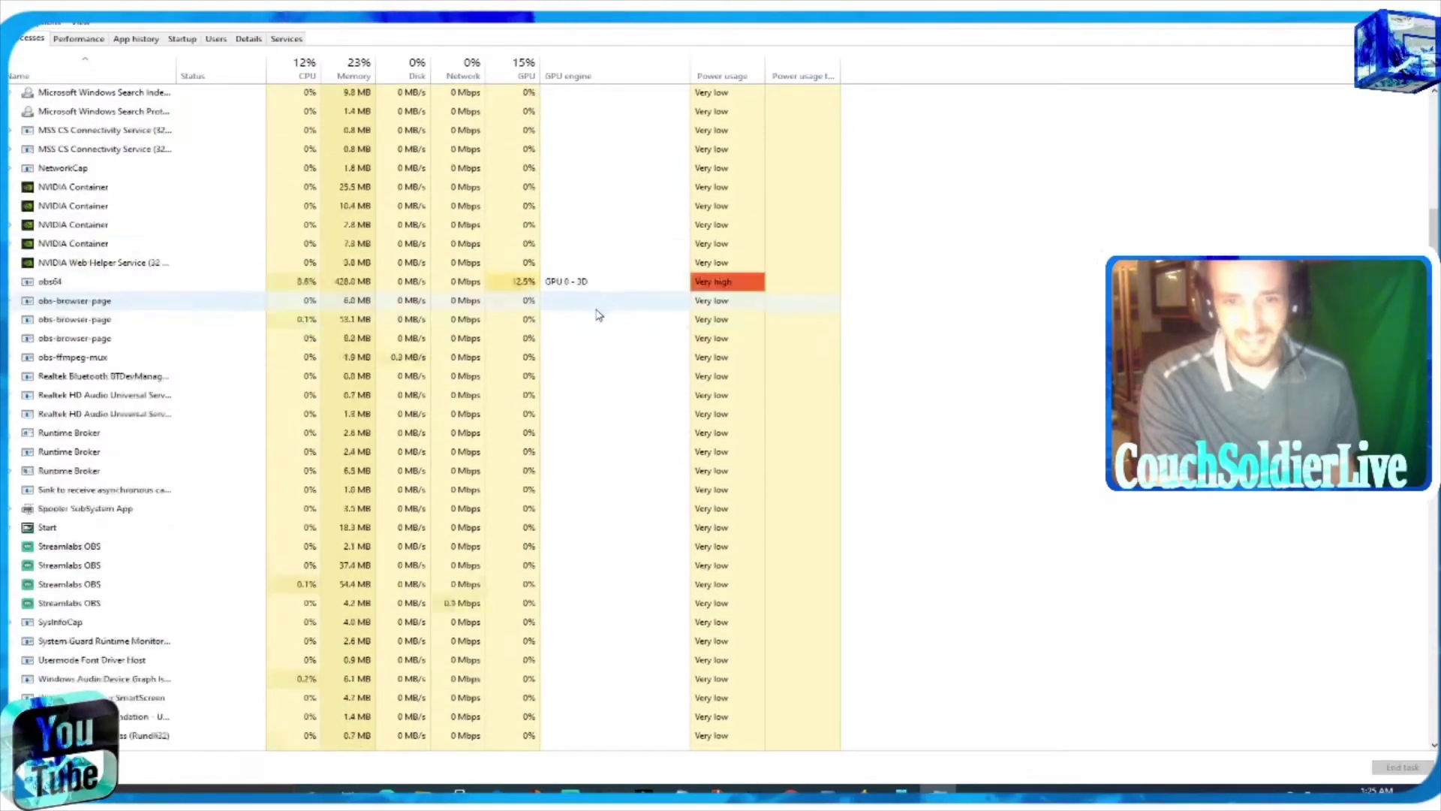
pyautogui.scroll(-2, 598, 315)
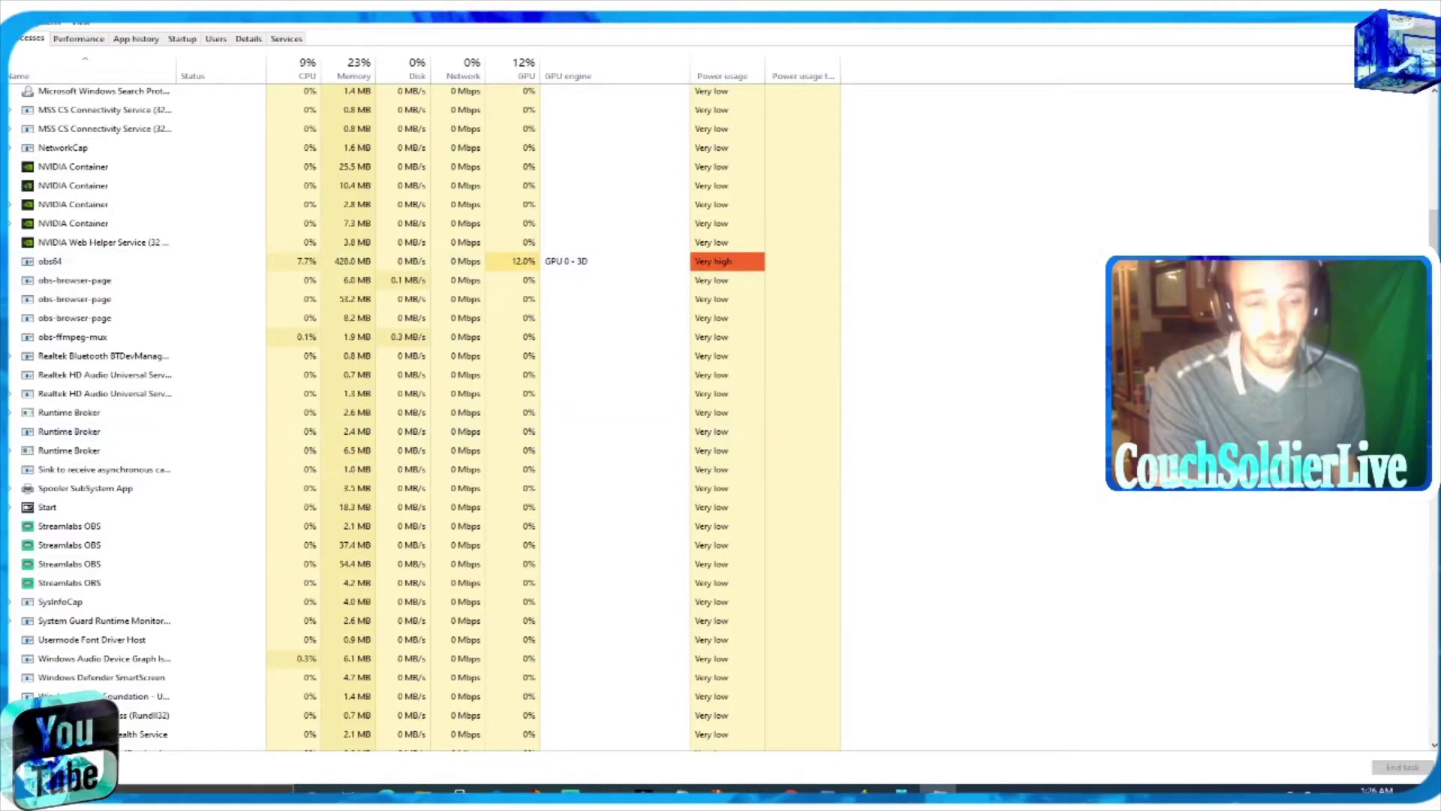
pyautogui.click(150, 793)
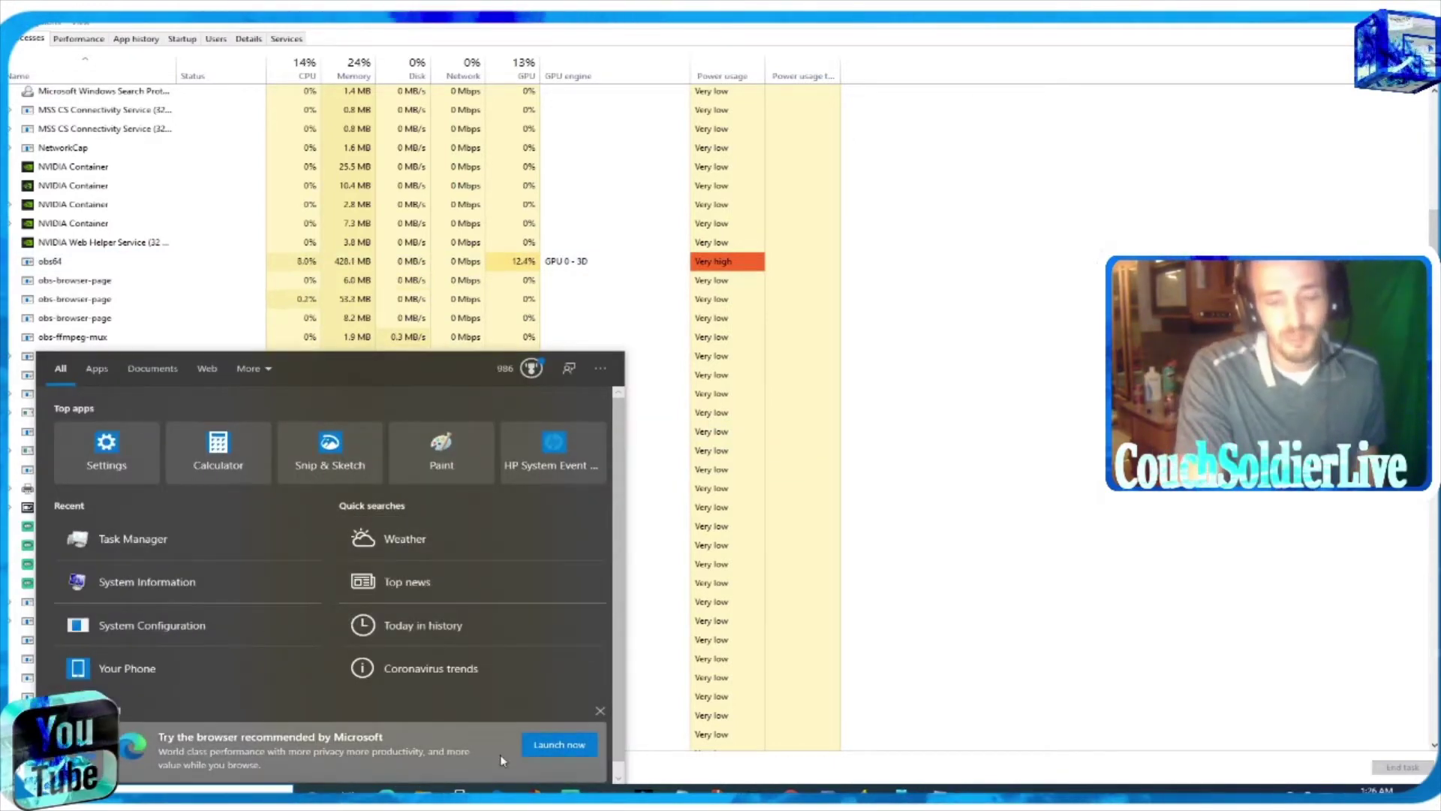
pyautogui.click(210, 625)
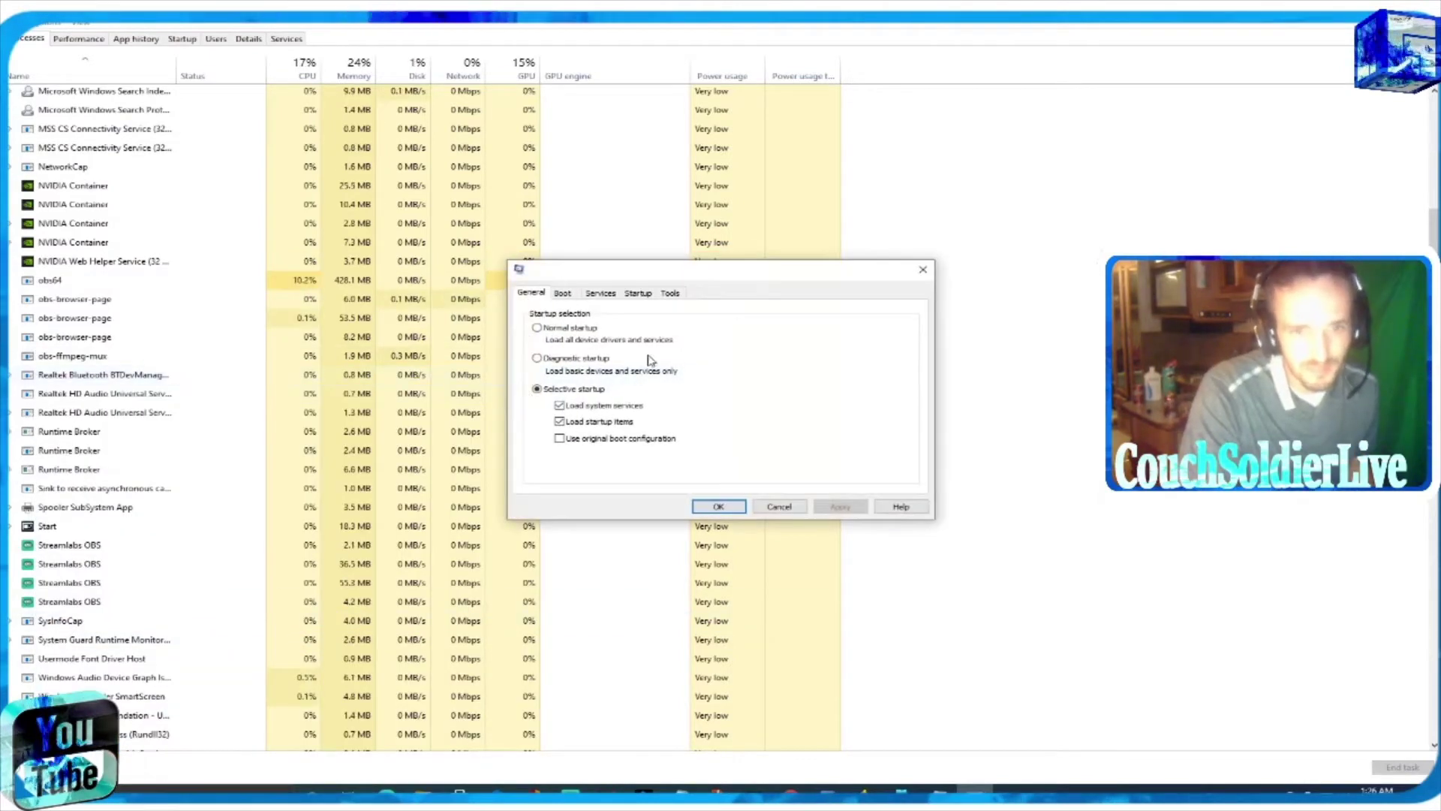
pyautogui.click(923, 269)
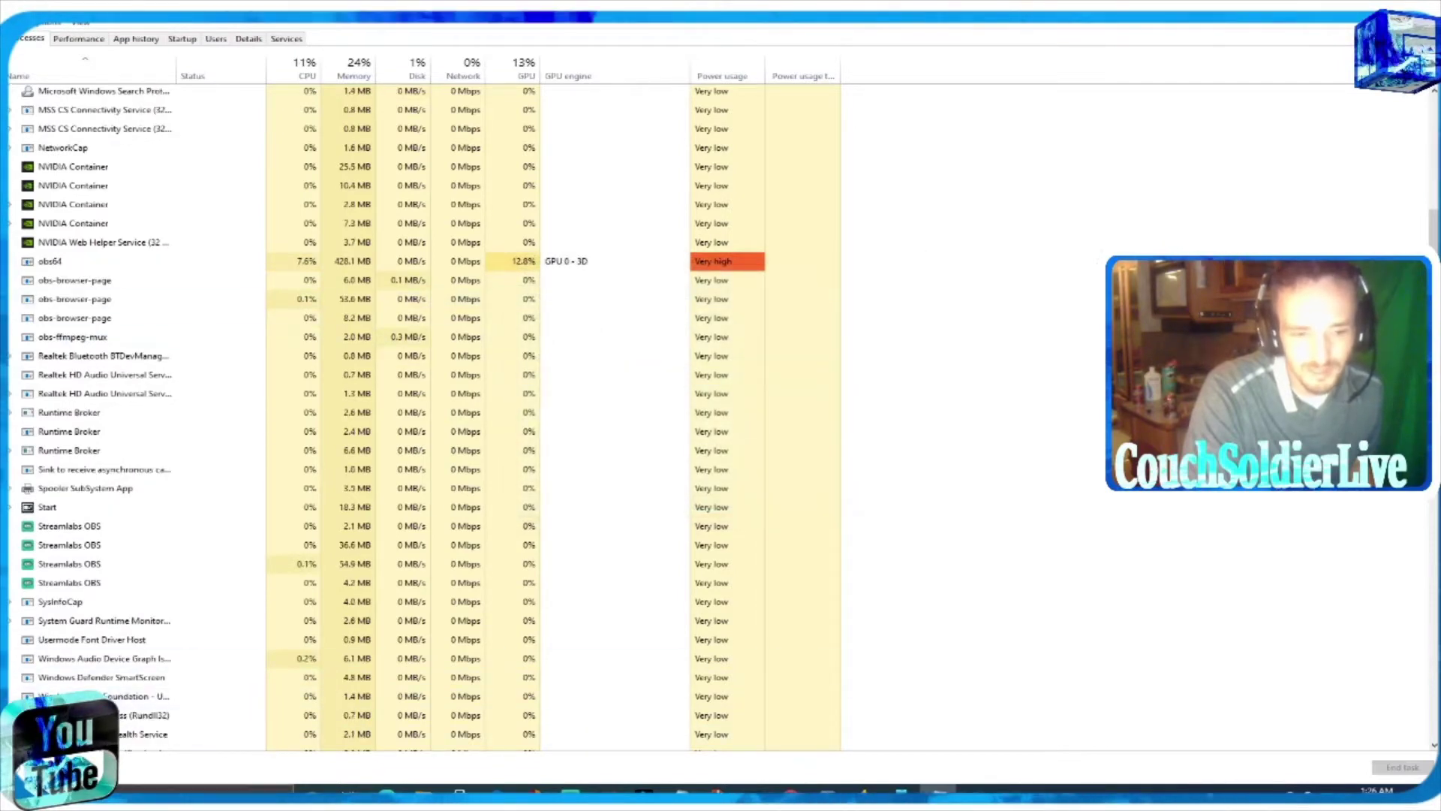
# Switch to Paint 3D, start a new canvas and draw a diagonal blue marker line across it
pyautogui.click(214, 783)
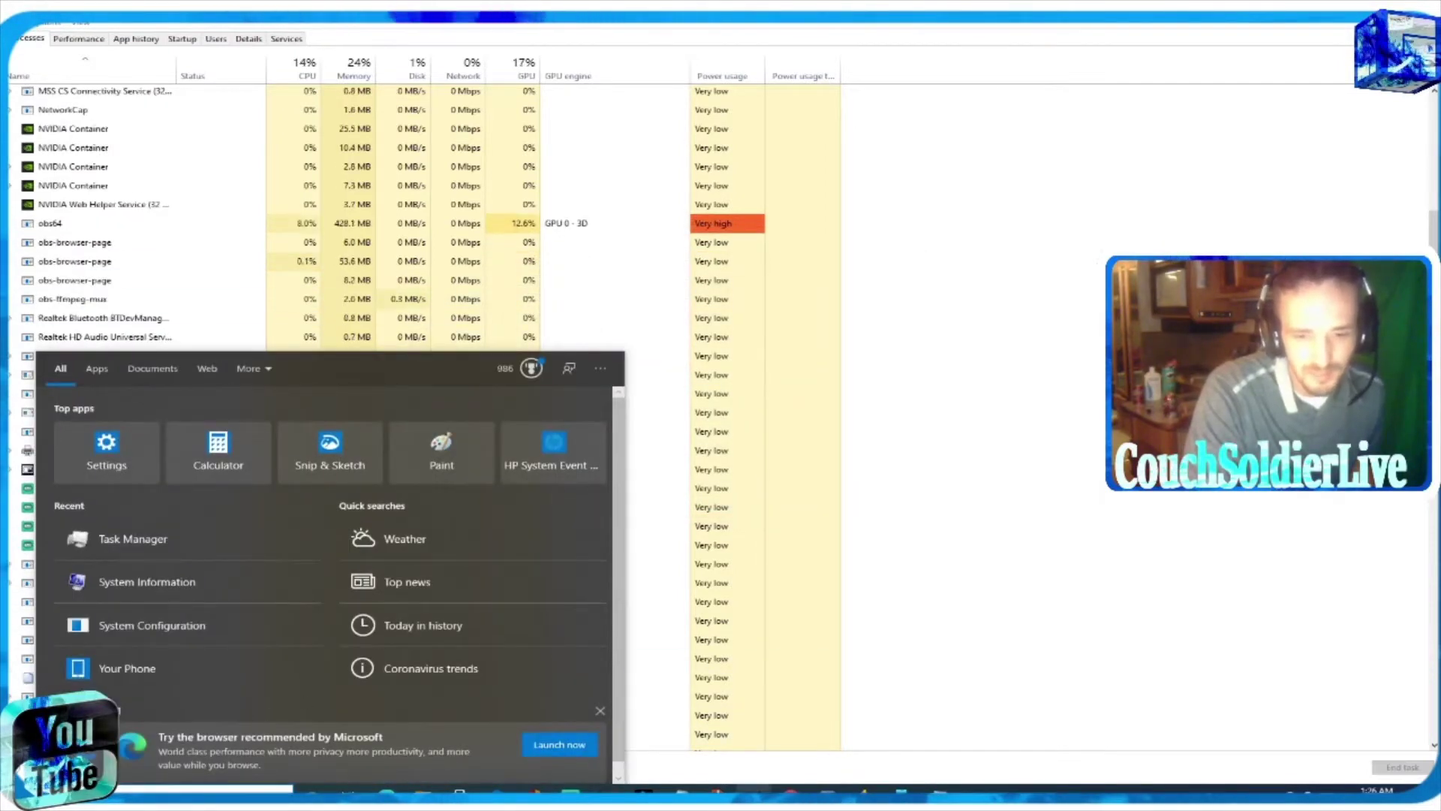
pyautogui.click(719, 400)
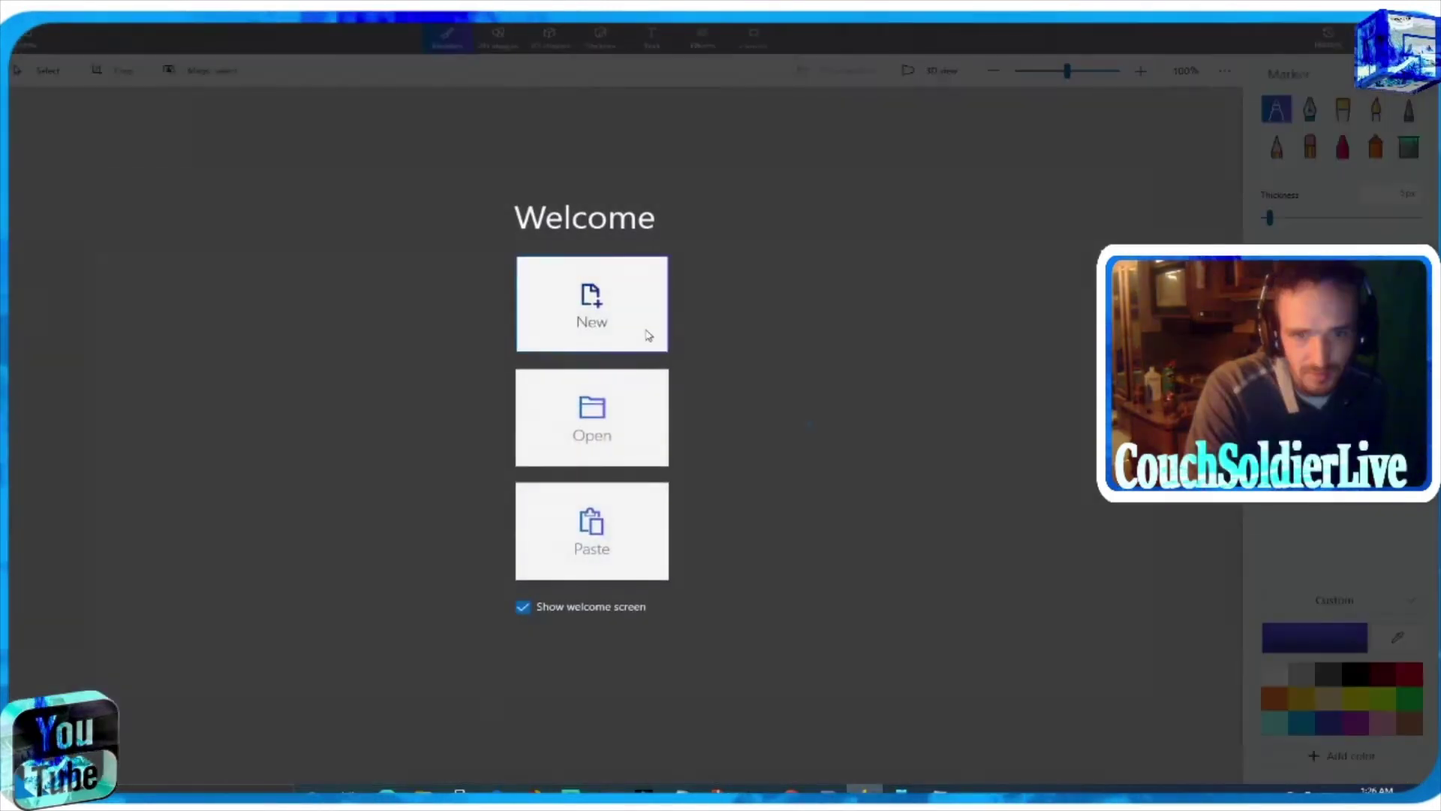
pyautogui.click(643, 331)
pyautogui.moveTo(255, 204); pyautogui.dragTo(375, 250)
pyautogui.moveTo(494, 305); pyautogui.dragTo(1174, 611)
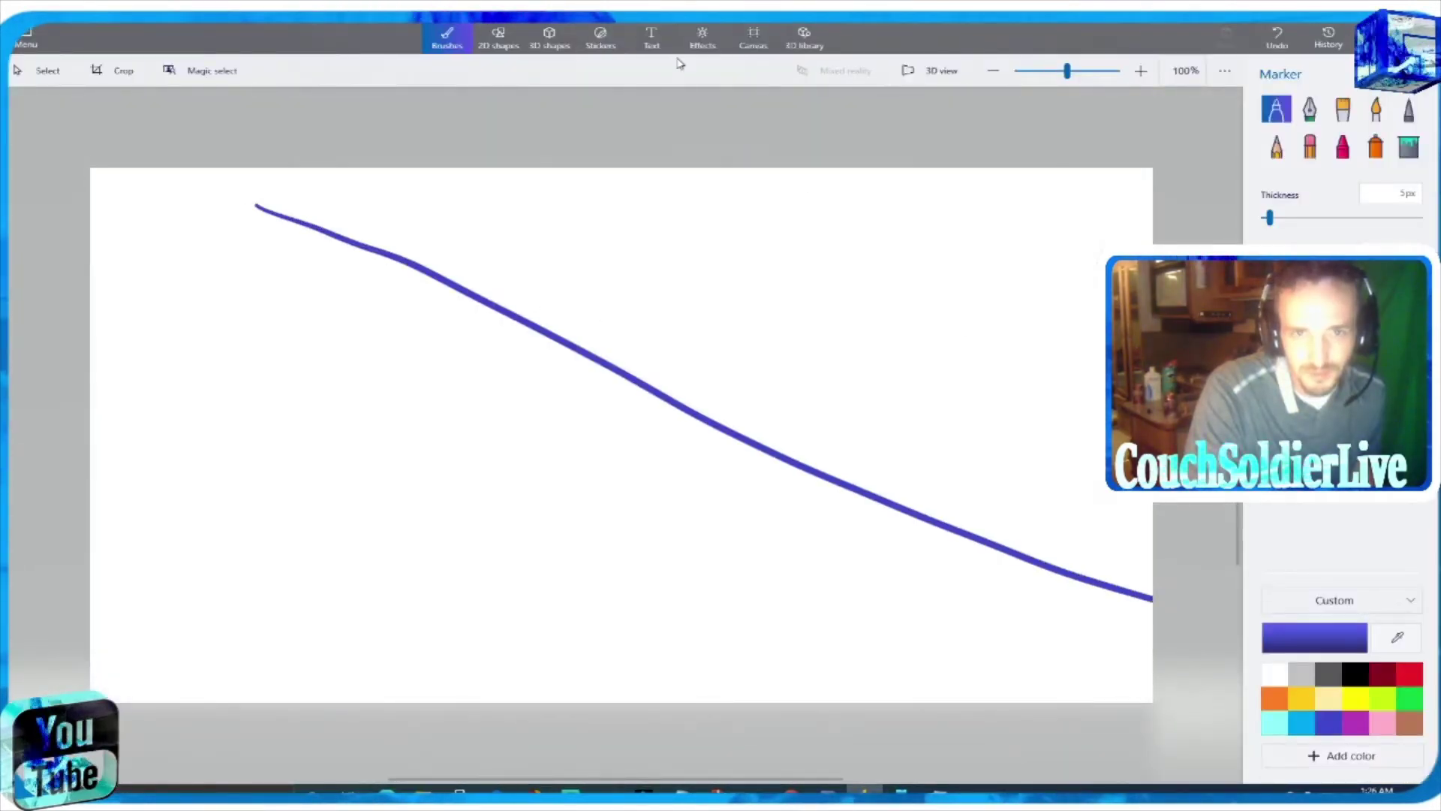
# Add a 3D text object reading "MSCONFIG" over the marker line on the canvas
pyautogui.click(652, 37)
pyautogui.moveTo(358, 245); pyautogui.dragTo(1175, 542)
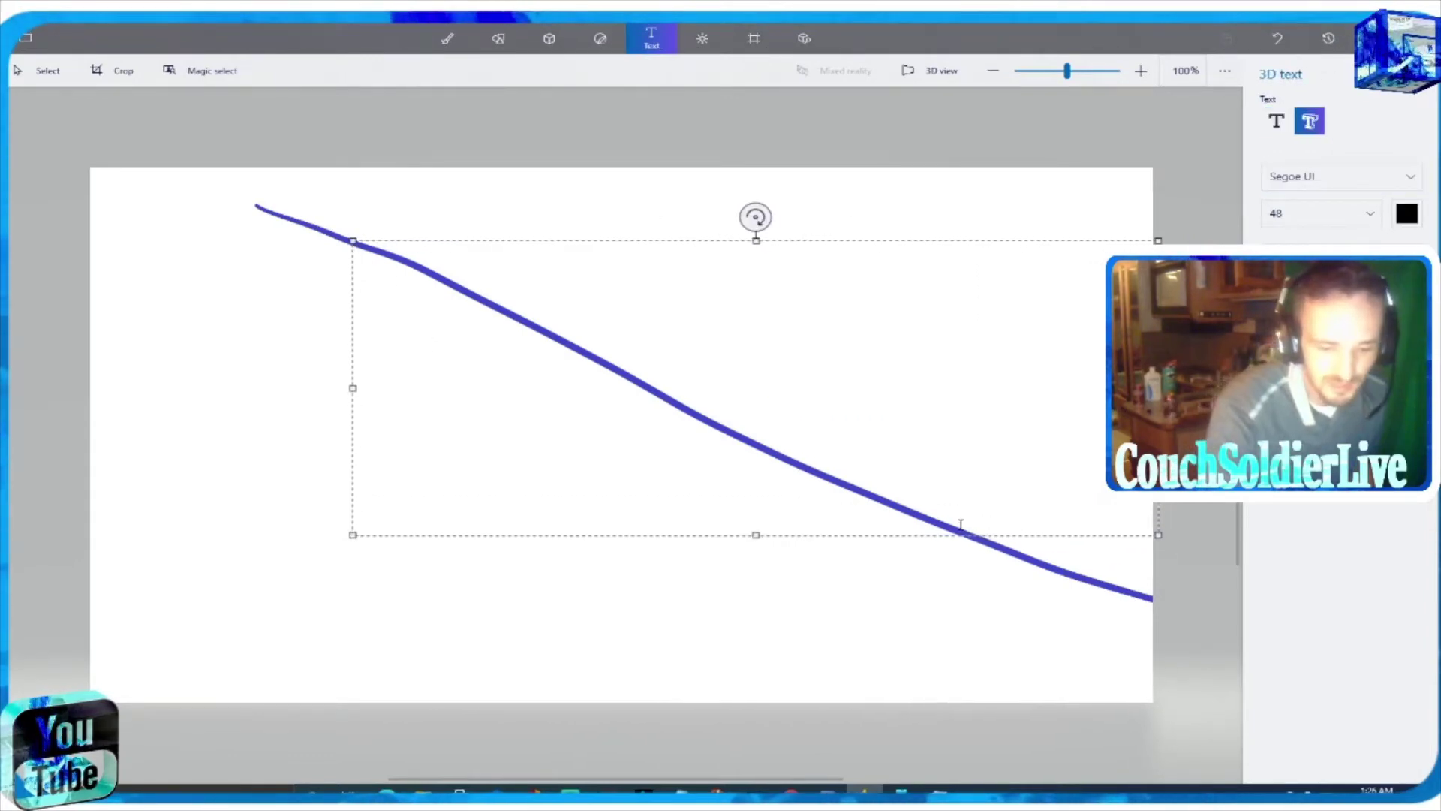
pyautogui.write('MSCOI')
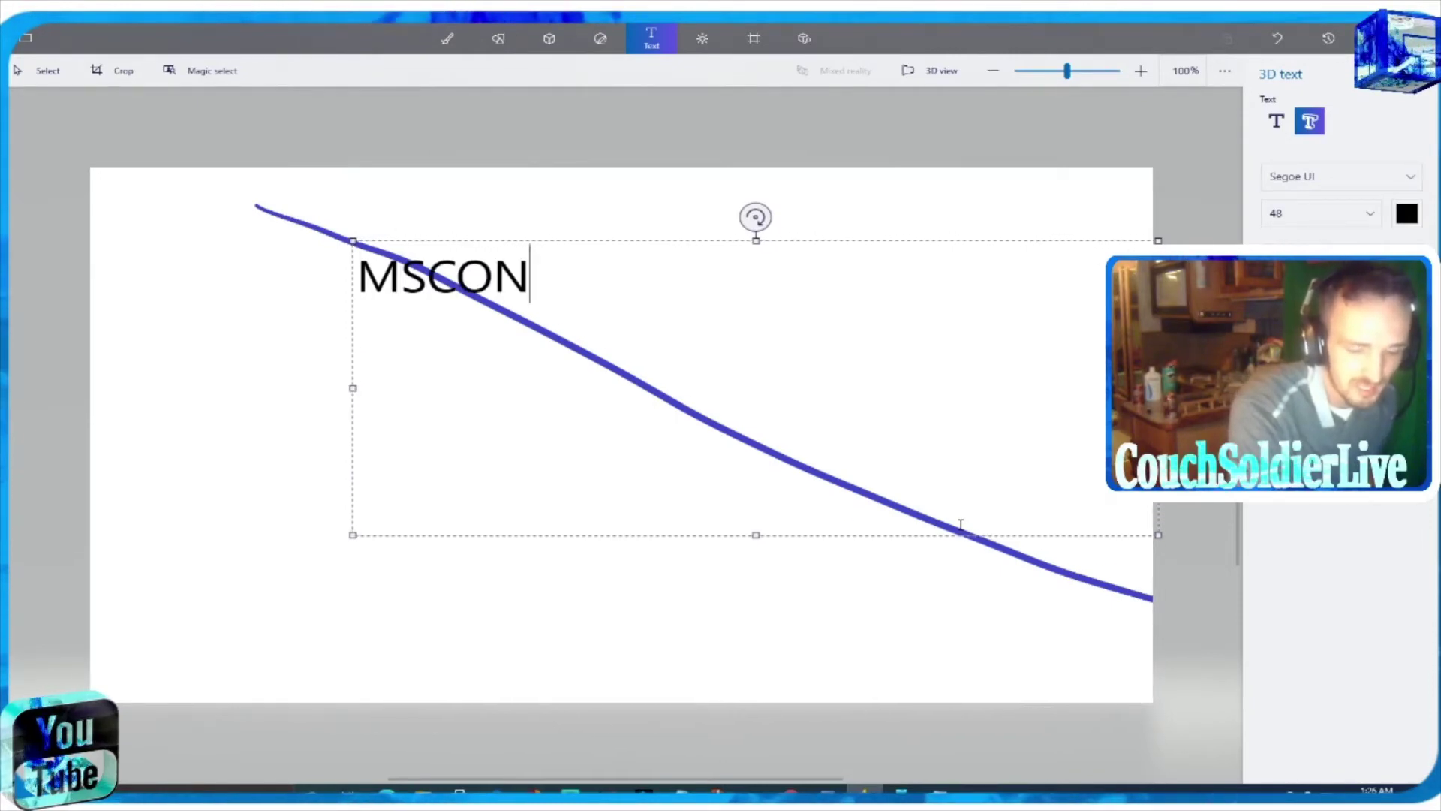
pyautogui.write('FIG')
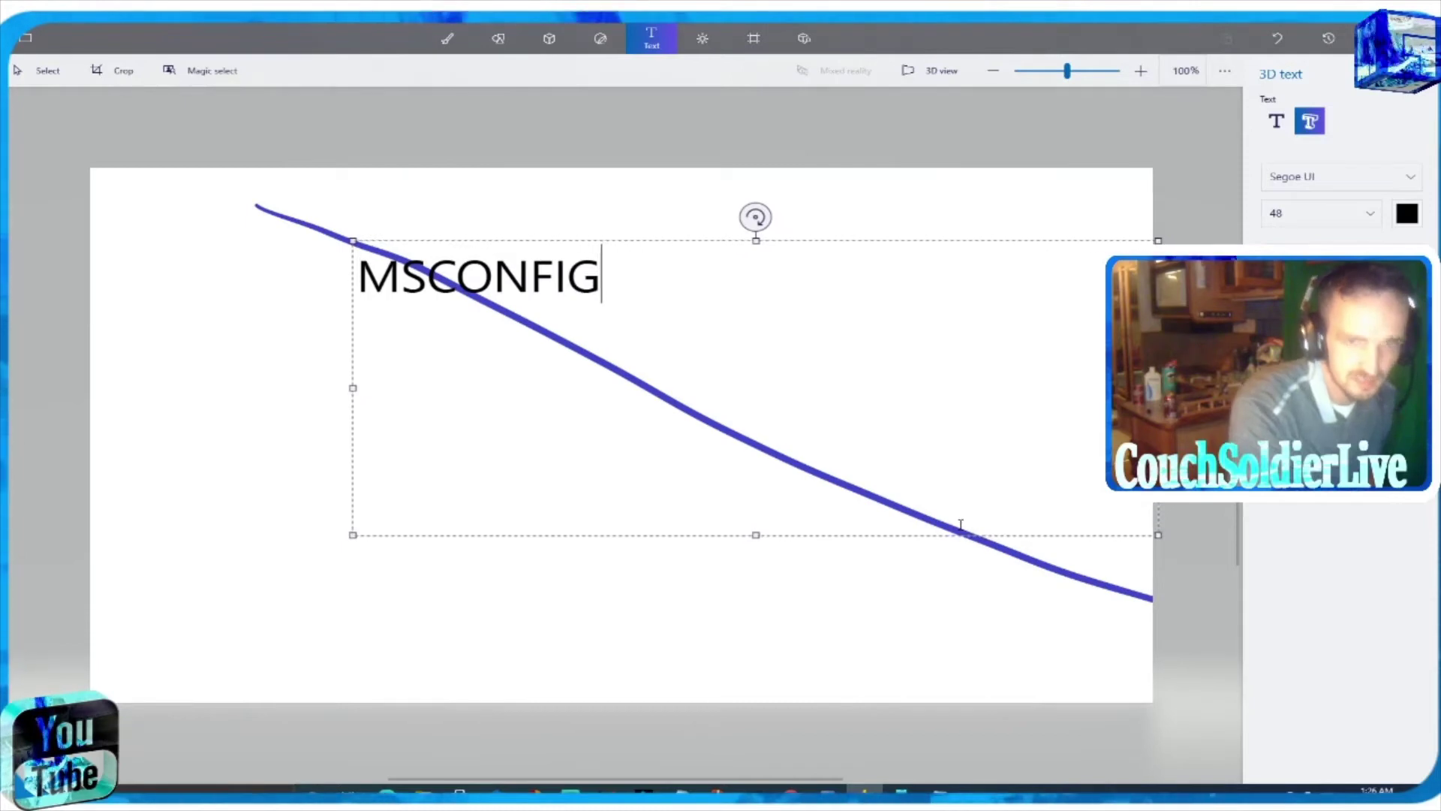
pyautogui.click(292, 371)
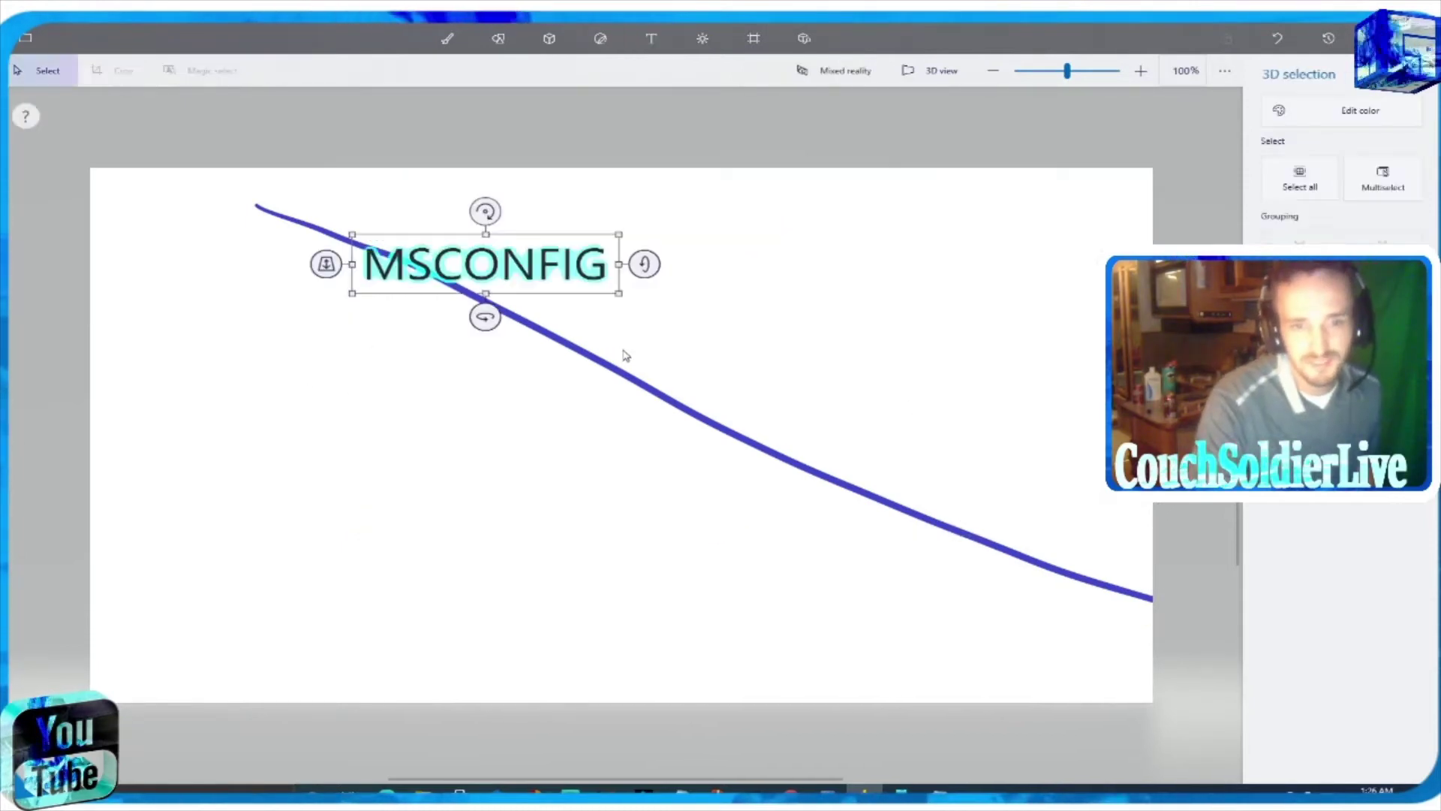
# Enlarge the "MSCONFIG" text to roughly three times its width and move it to the lower part of the canvas
pyautogui.moveTo(617, 295); pyautogui.dragTo(1107, 443)
pyautogui.moveTo(824, 313); pyautogui.dragTo(692, 548)
pyautogui.click(573, 328)
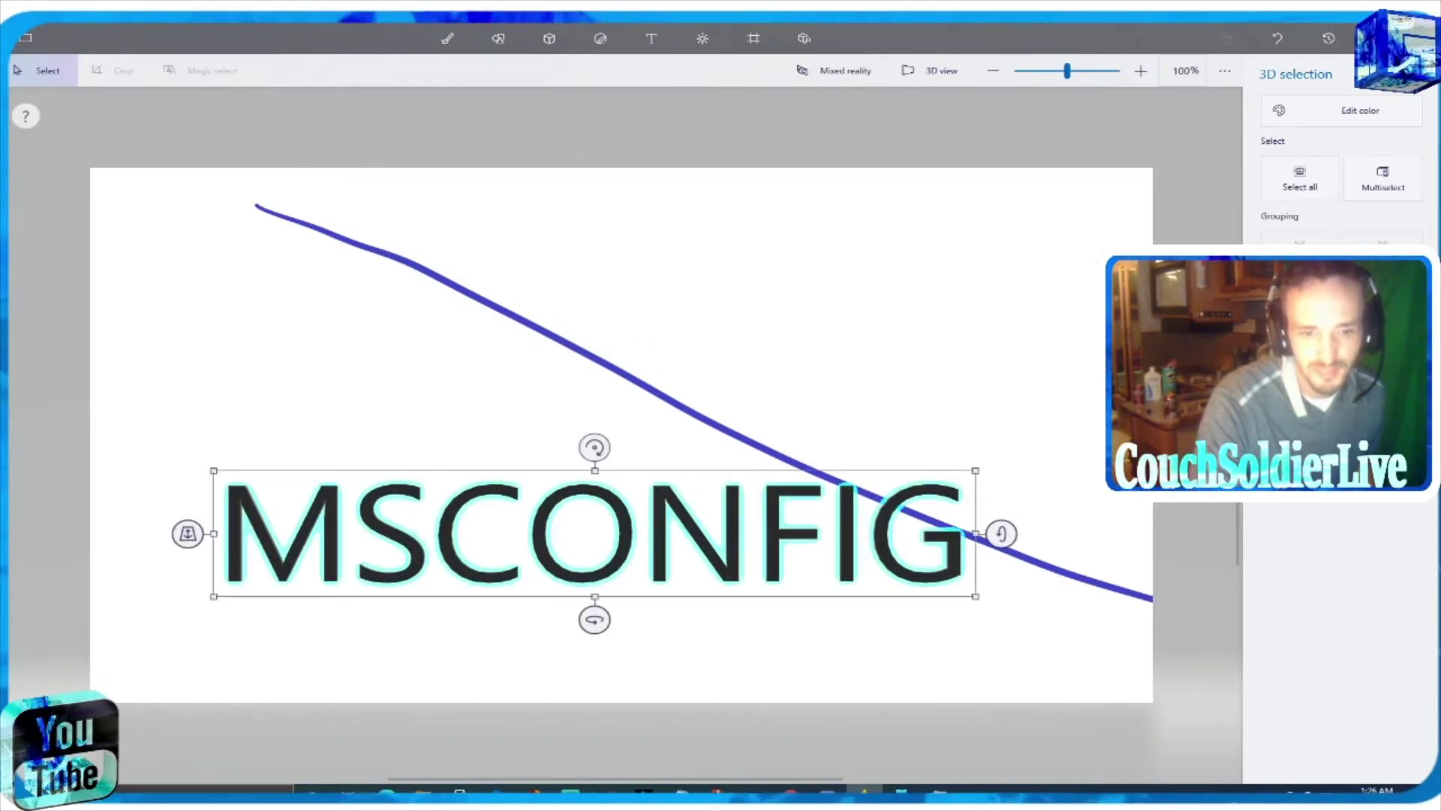
# Open System Configuration by searching for "msconfig" and show the advanced boot options
pyautogui.click(225, 779)
pyautogui.click(226, 789)
pyautogui.write('msc')
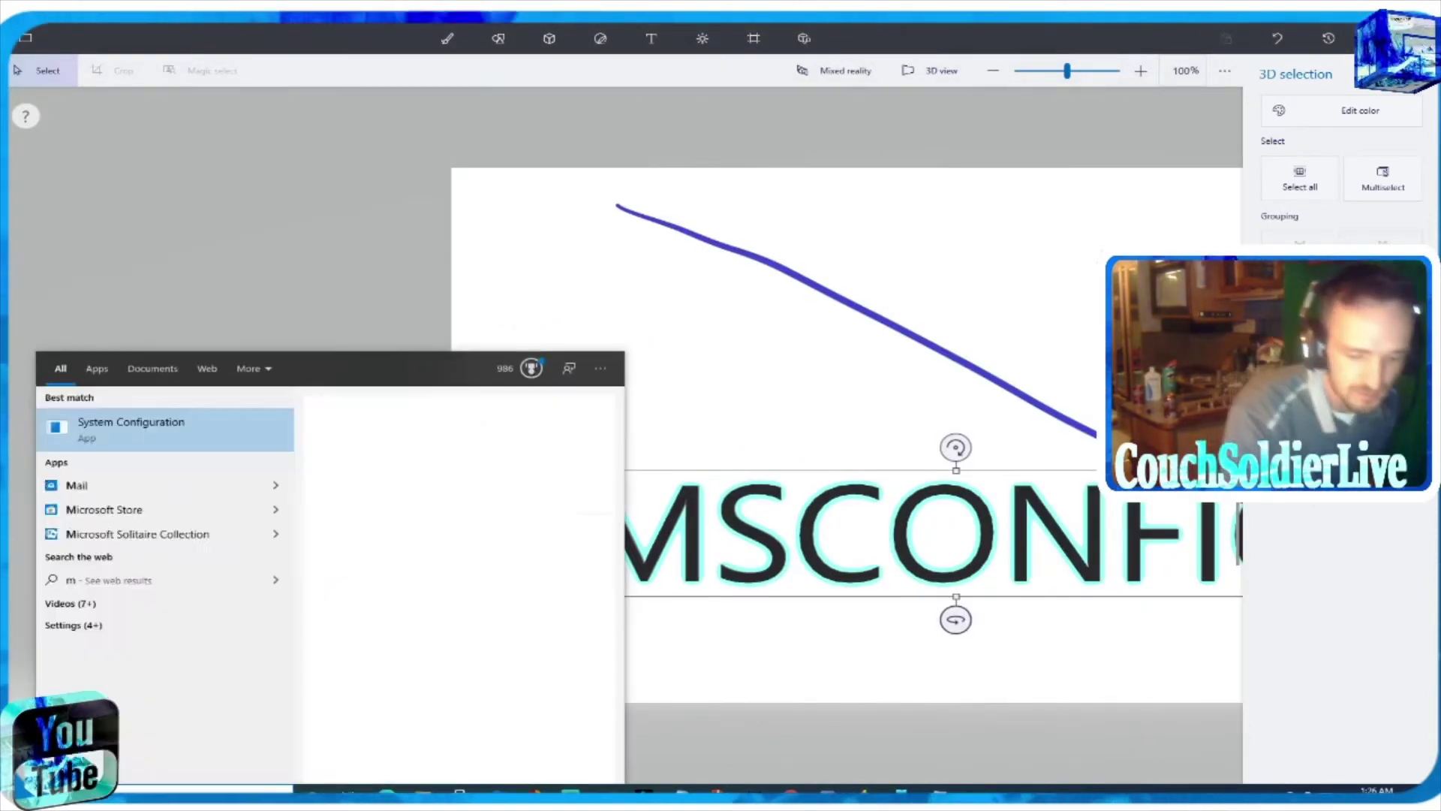
pyautogui.write('onfig')
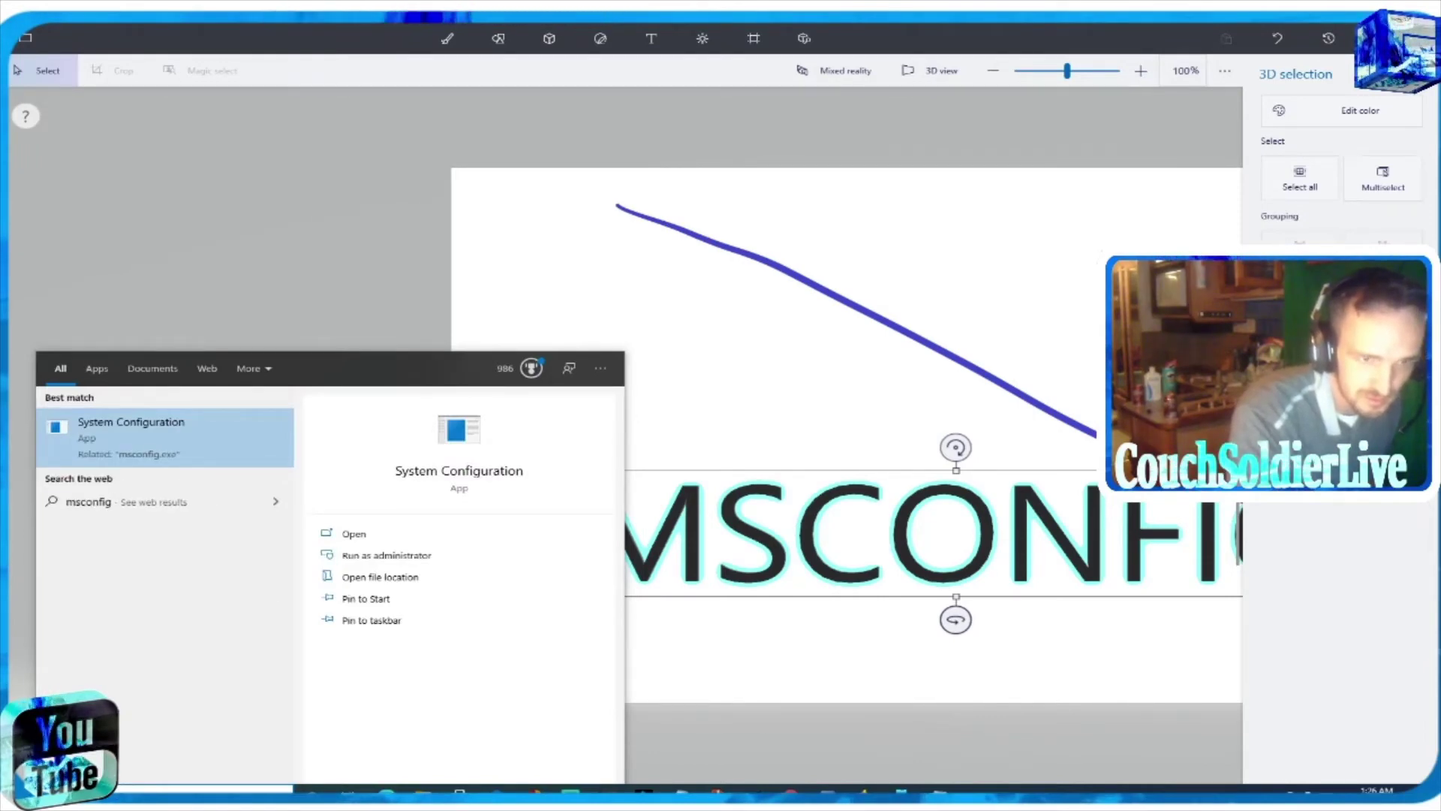
pyautogui.press('Return')
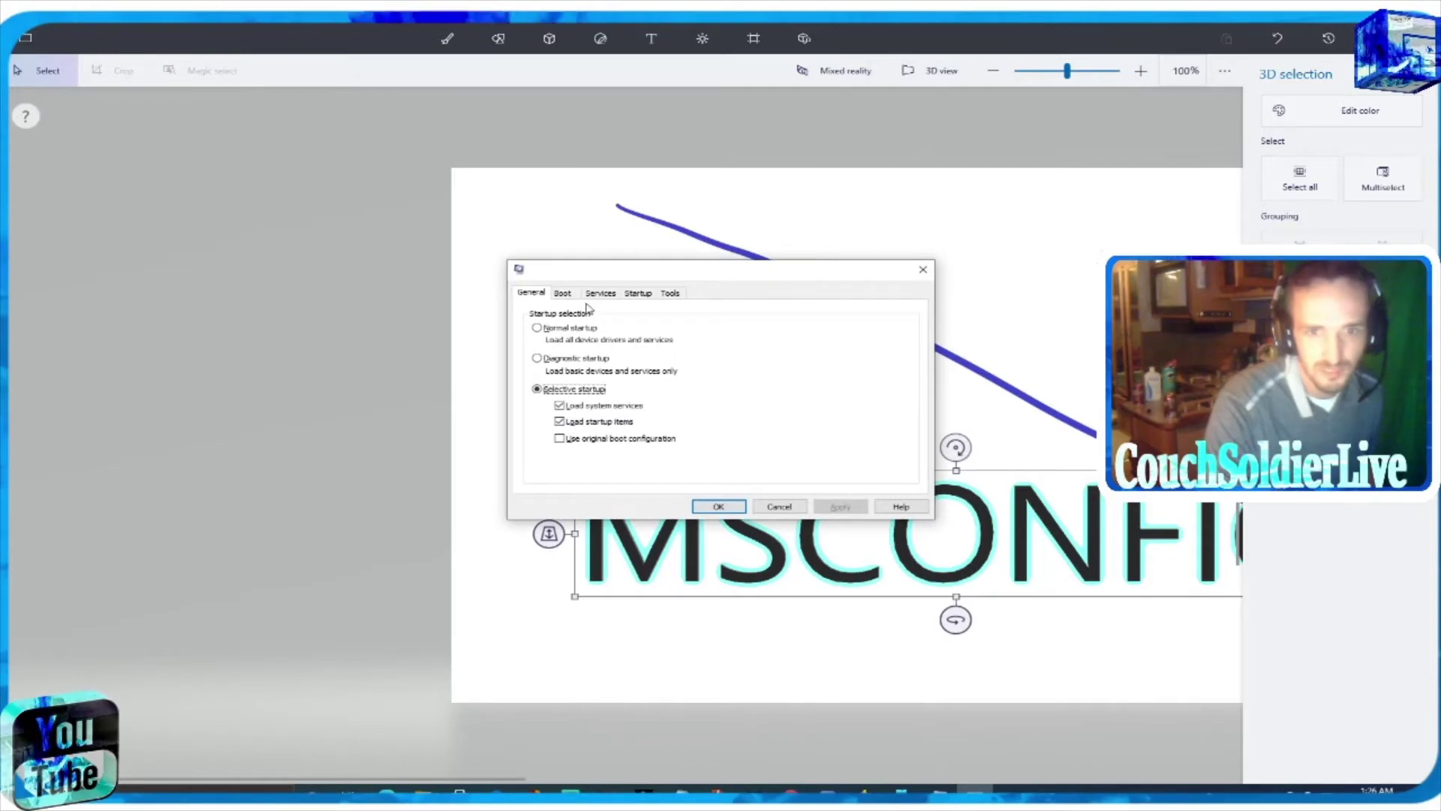
pyautogui.click(576, 299)
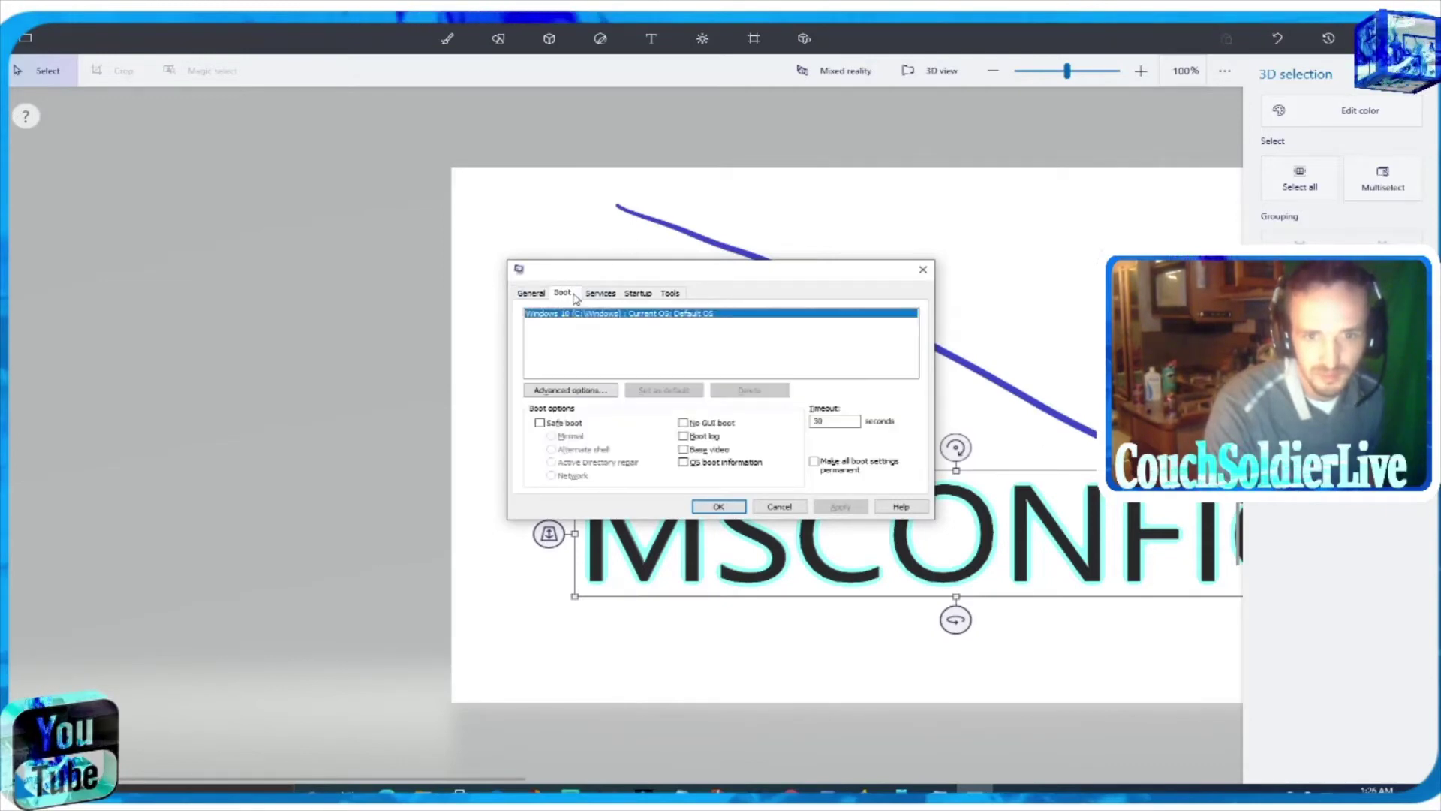
pyautogui.click(571, 390)
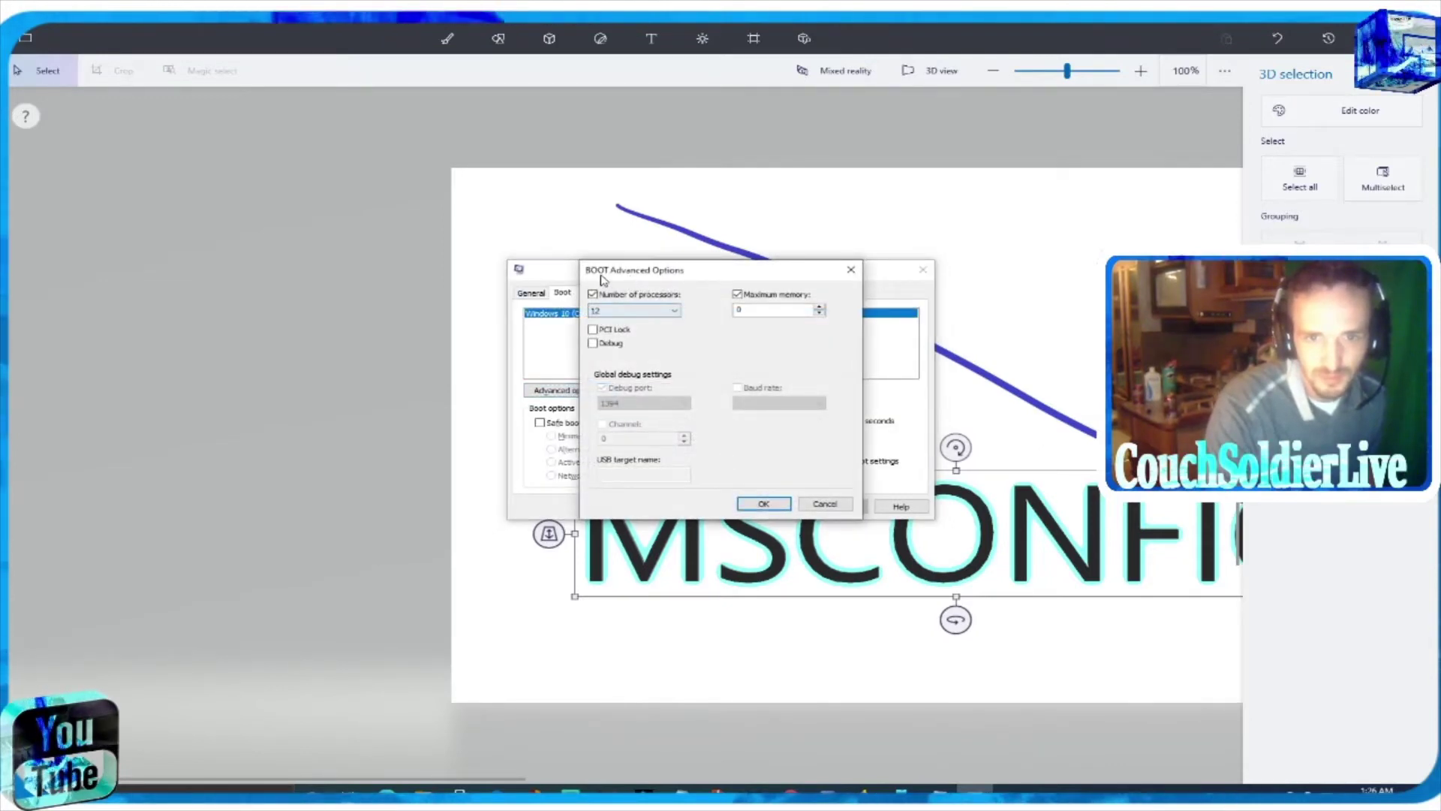
# Turn the maximum memory limit off and back on at 16384, then cancel the advanced boot options and System Configuration
pyautogui.click(738, 295)
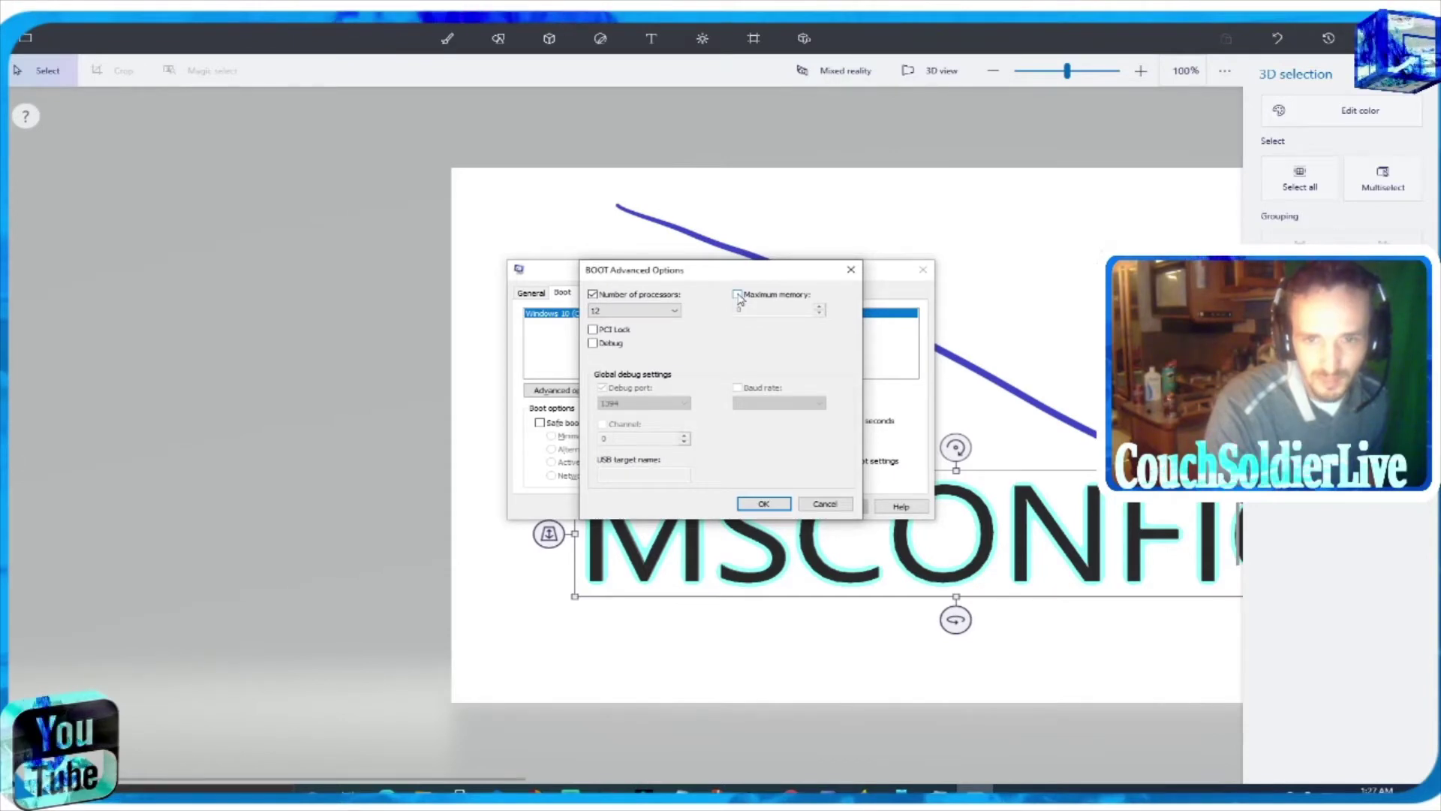
pyautogui.click(738, 295)
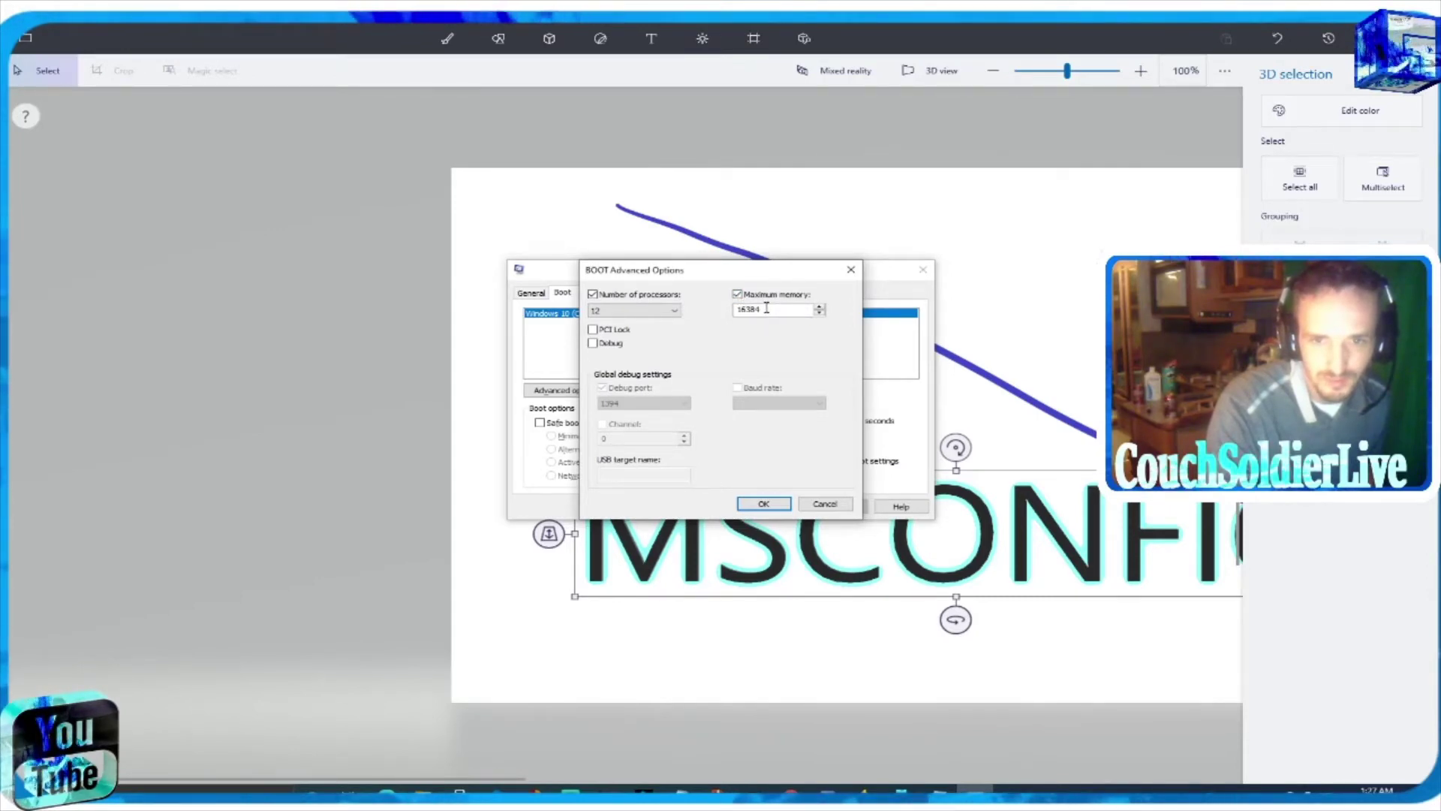
pyautogui.moveTo(766, 308); pyautogui.dragTo(715, 311)
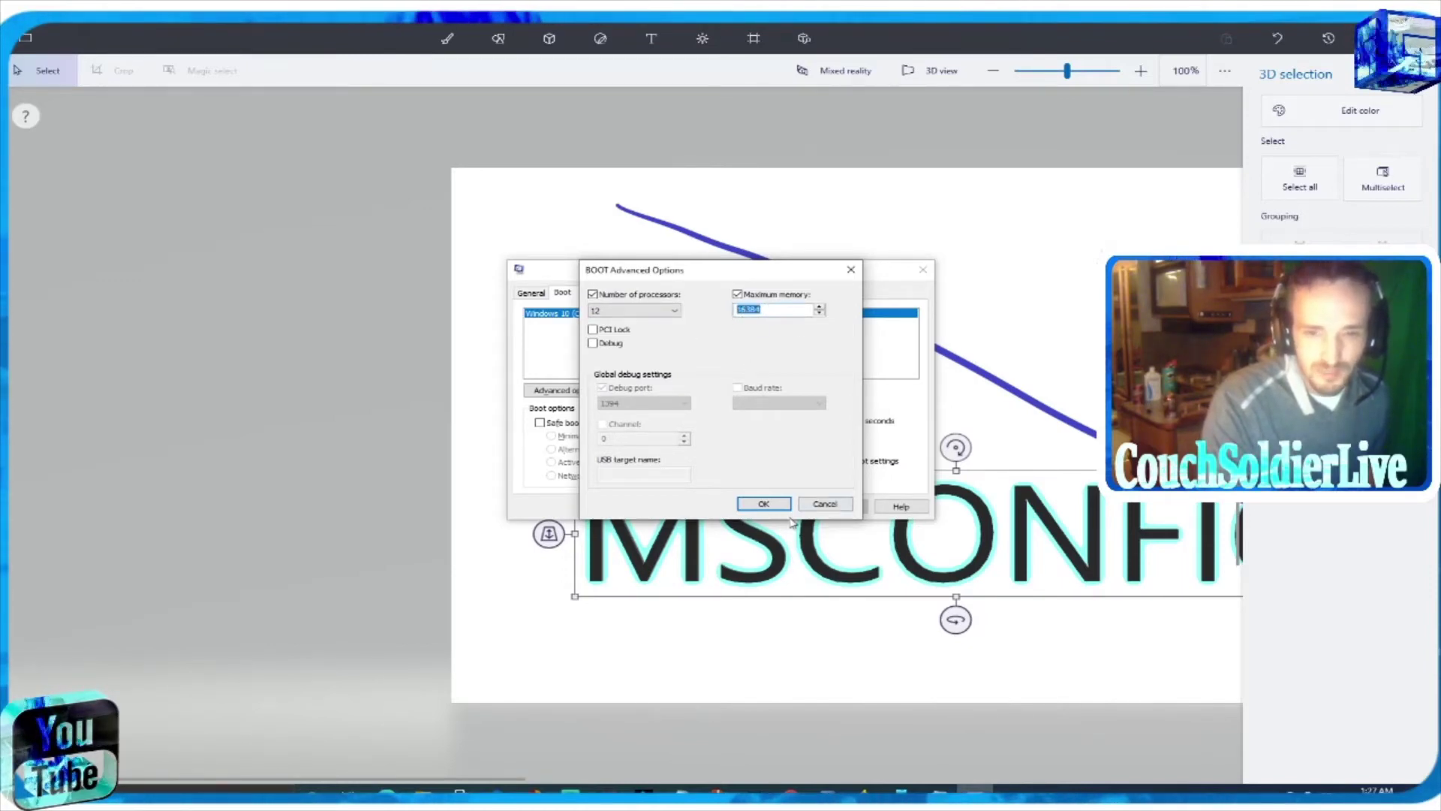
pyautogui.click(835, 505)
pyautogui.click(802, 508)
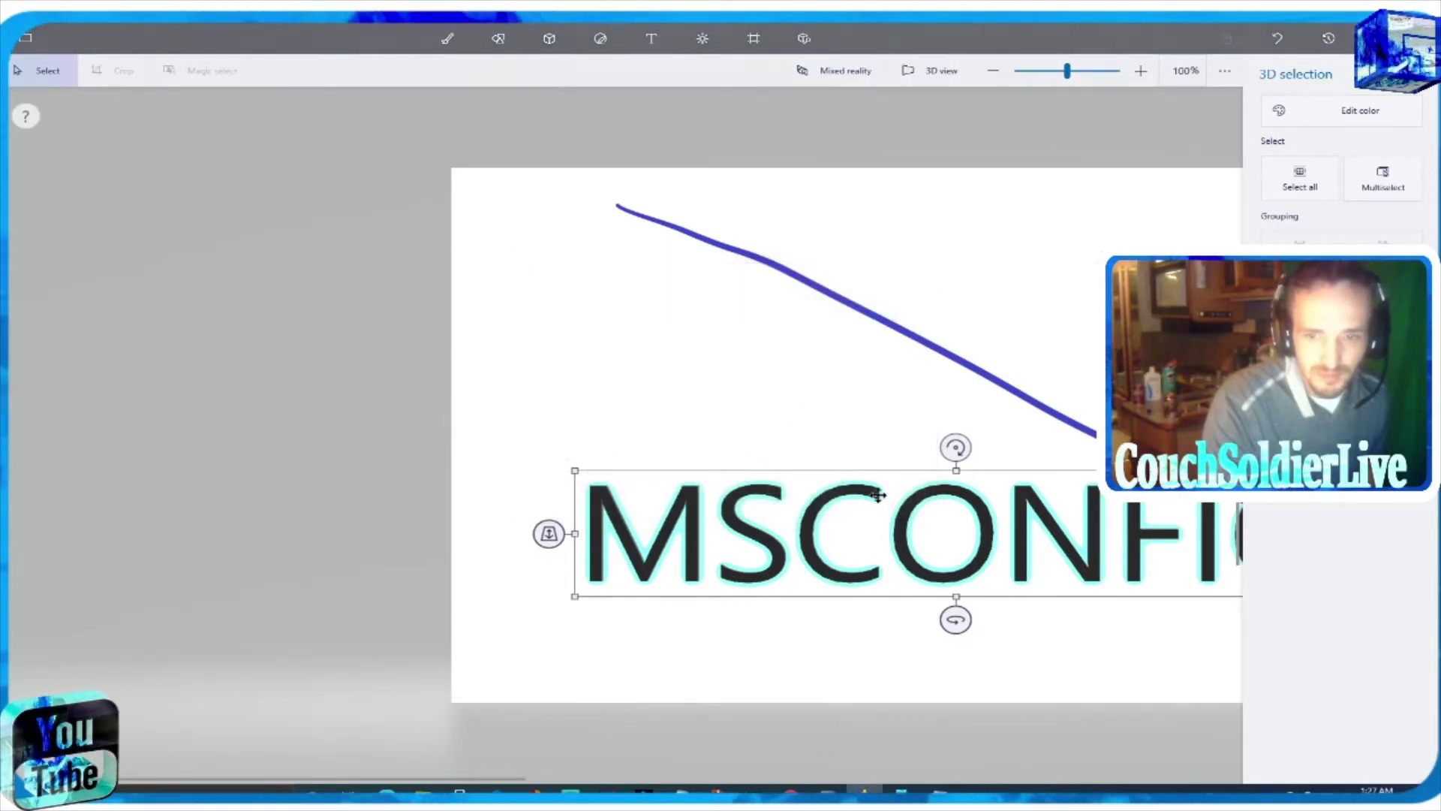
# Close Paint 3D without saving the drawing, and close Task Manager after looking through its process list
pyautogui.hotkey('alt', 'F4')
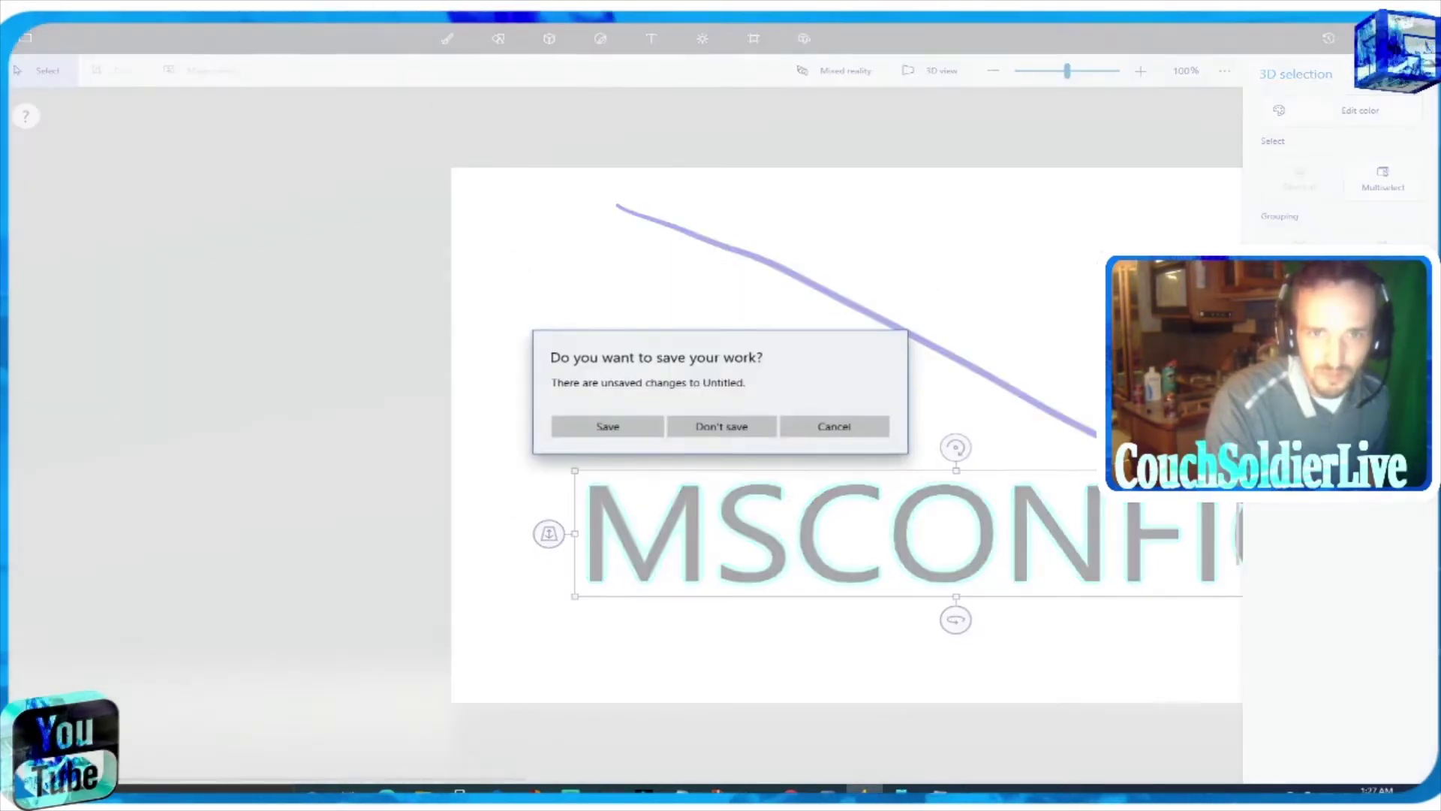
pyautogui.click(733, 421)
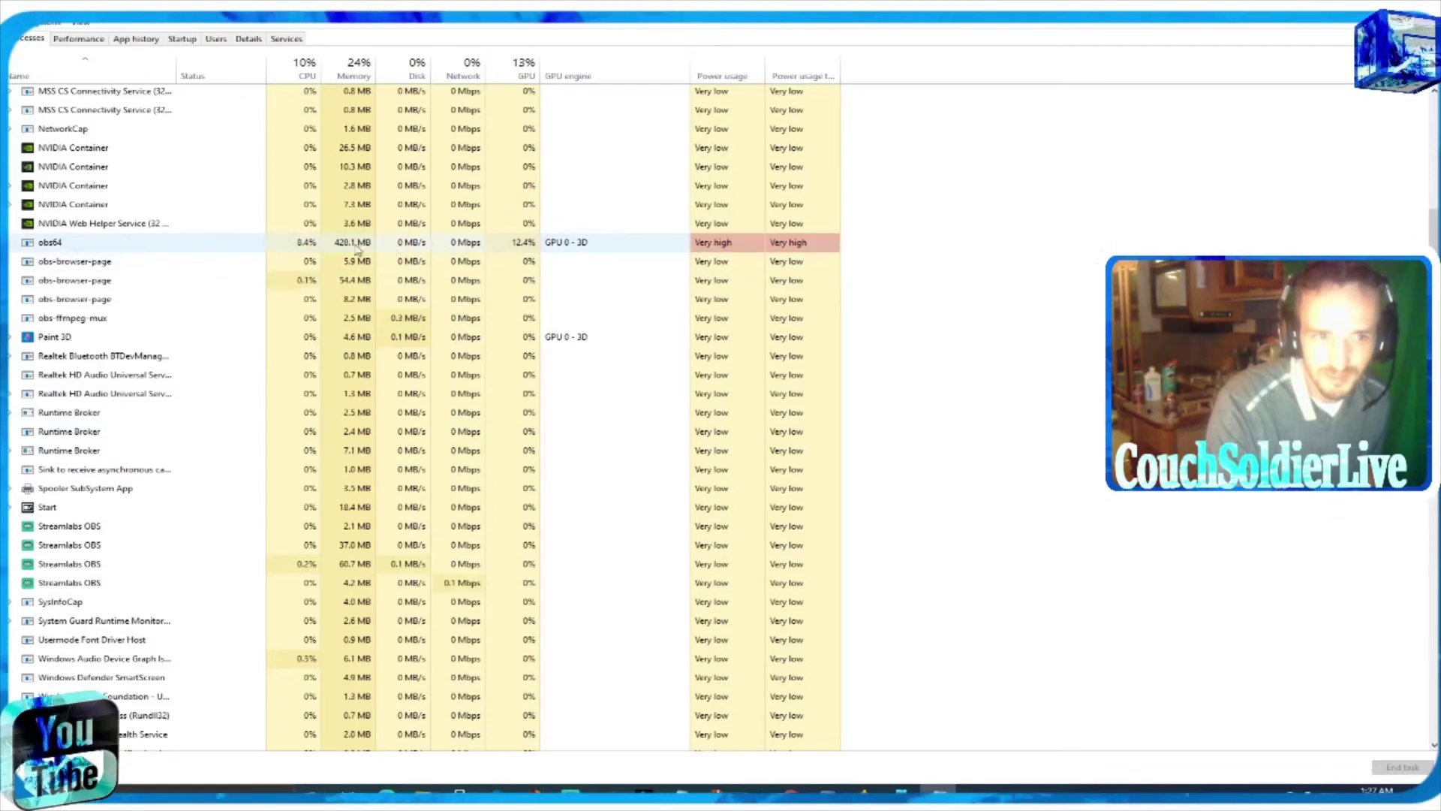
pyautogui.scroll(3, 375, 248)
pyautogui.scroll(-2, 307, 250)
pyautogui.scroll(-15, 308, 250)
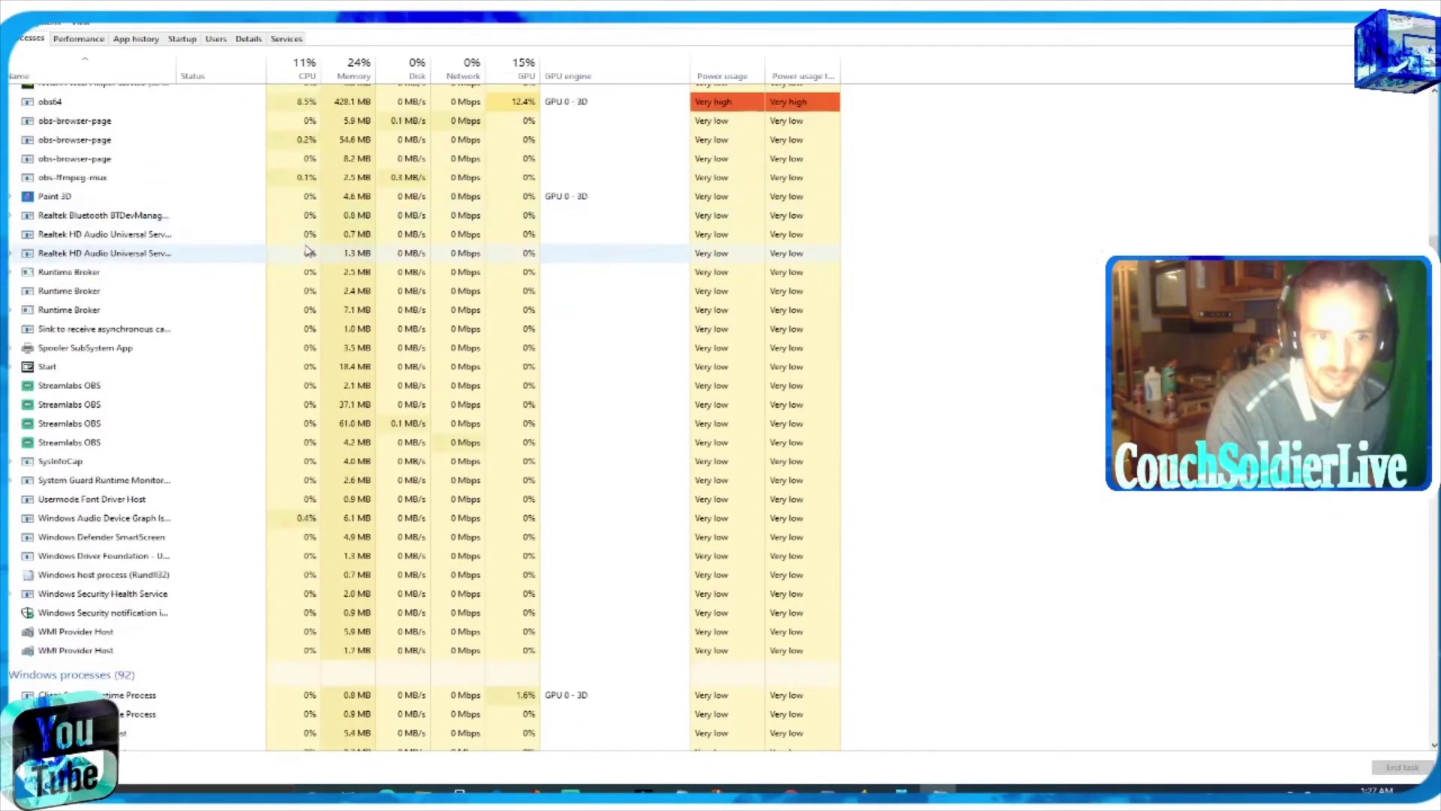
pyautogui.scroll(-4, 334, 262)
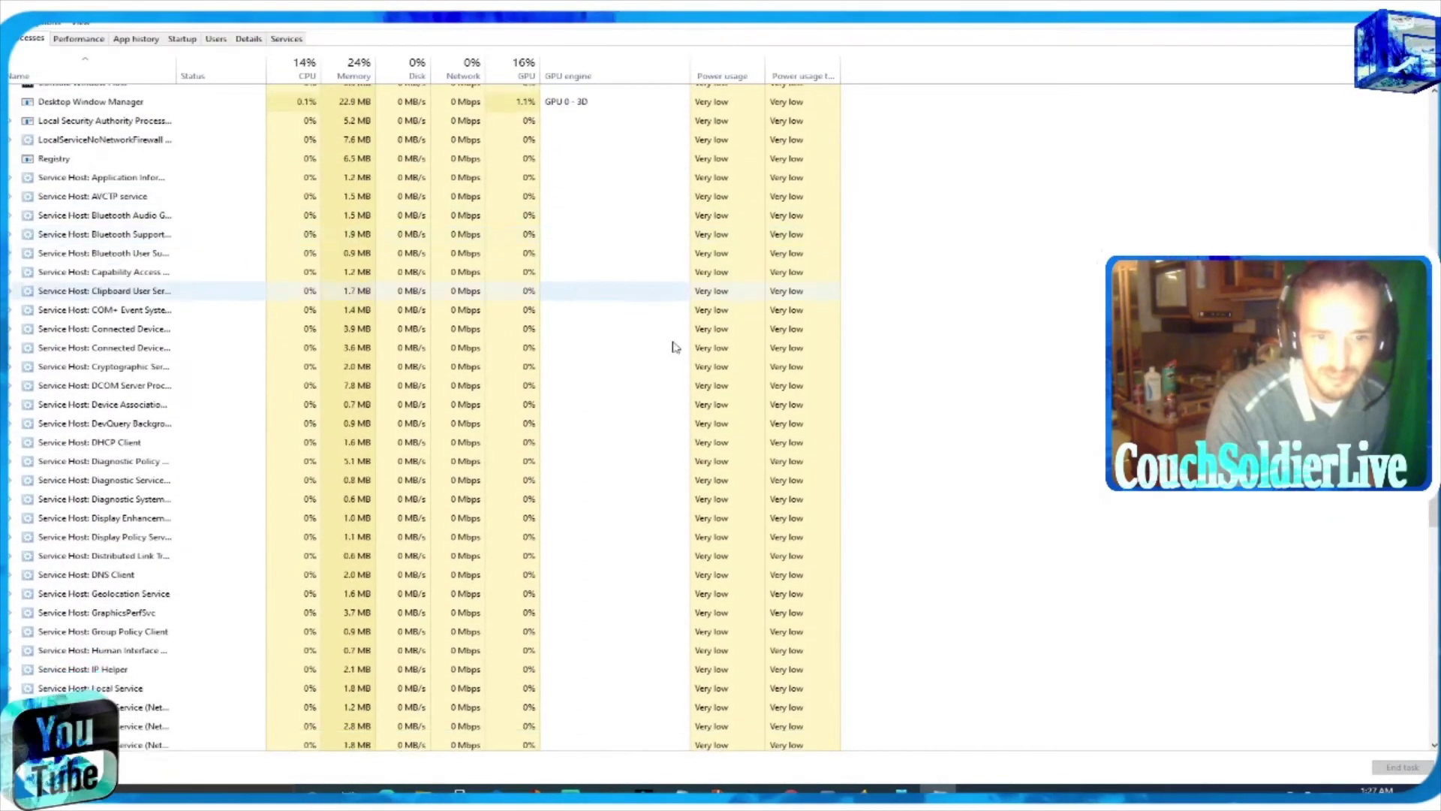
pyautogui.click(1423, 9)
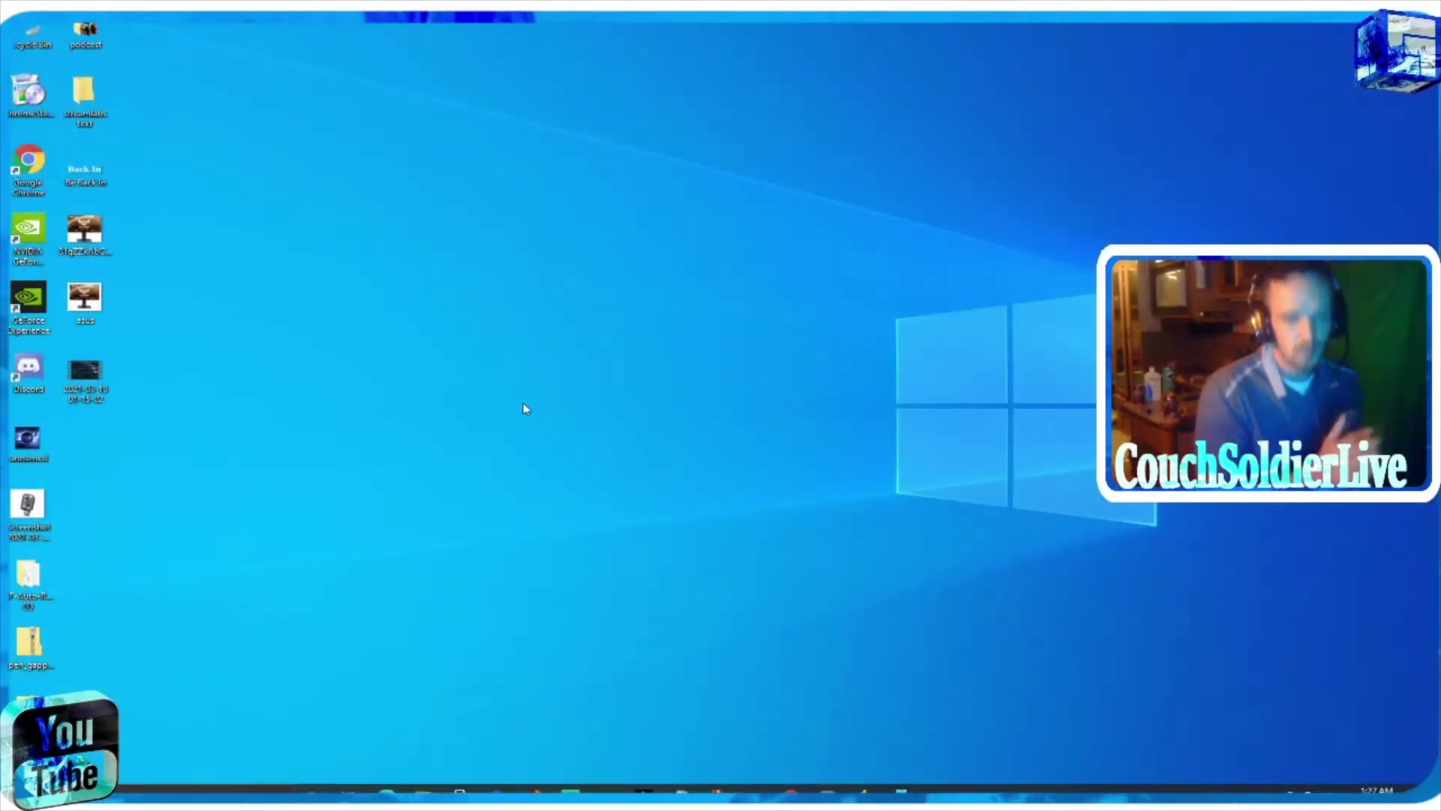
# Open Paint 3D and start a new blank drawing ready for adding text
pyautogui.click(865, 791)
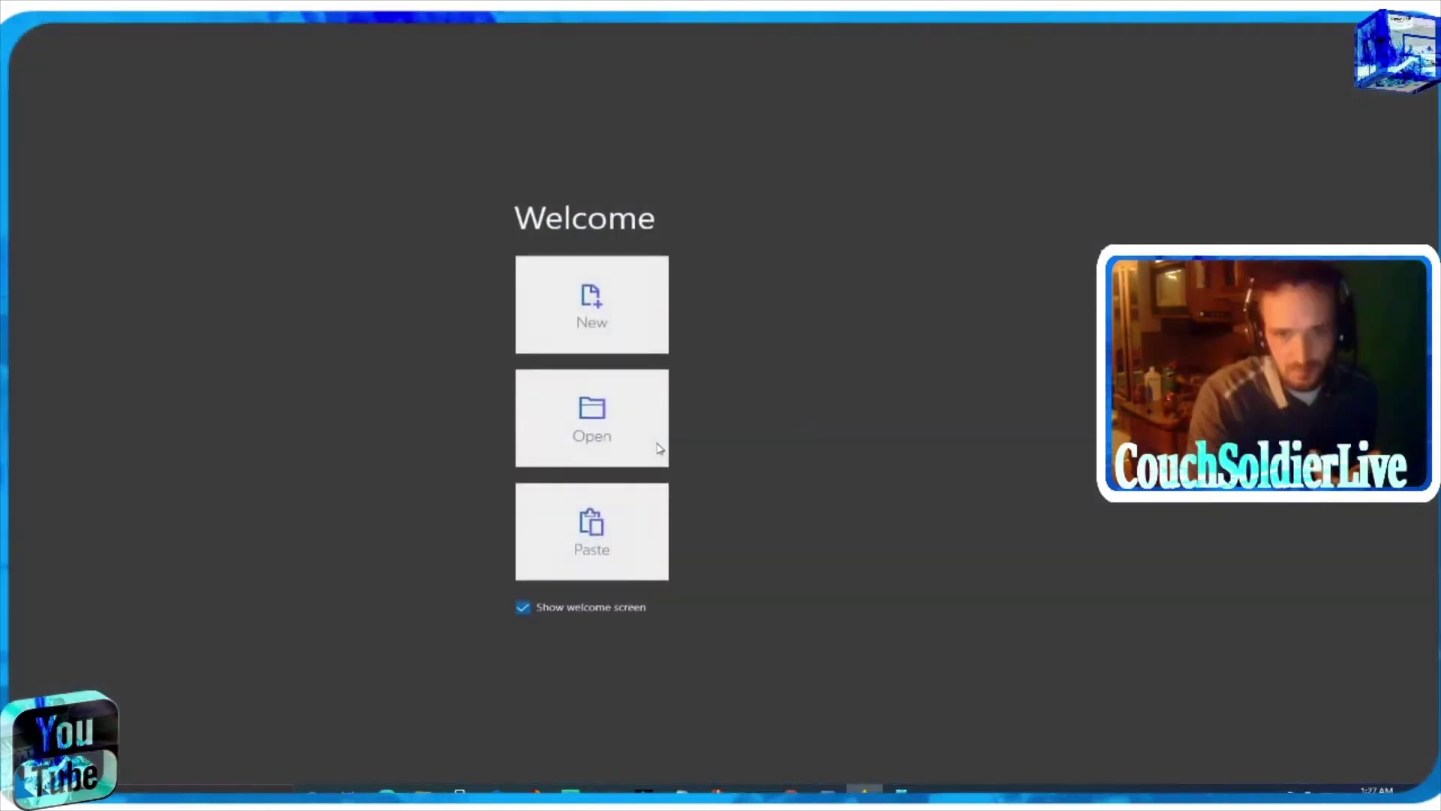
pyautogui.click(637, 331)
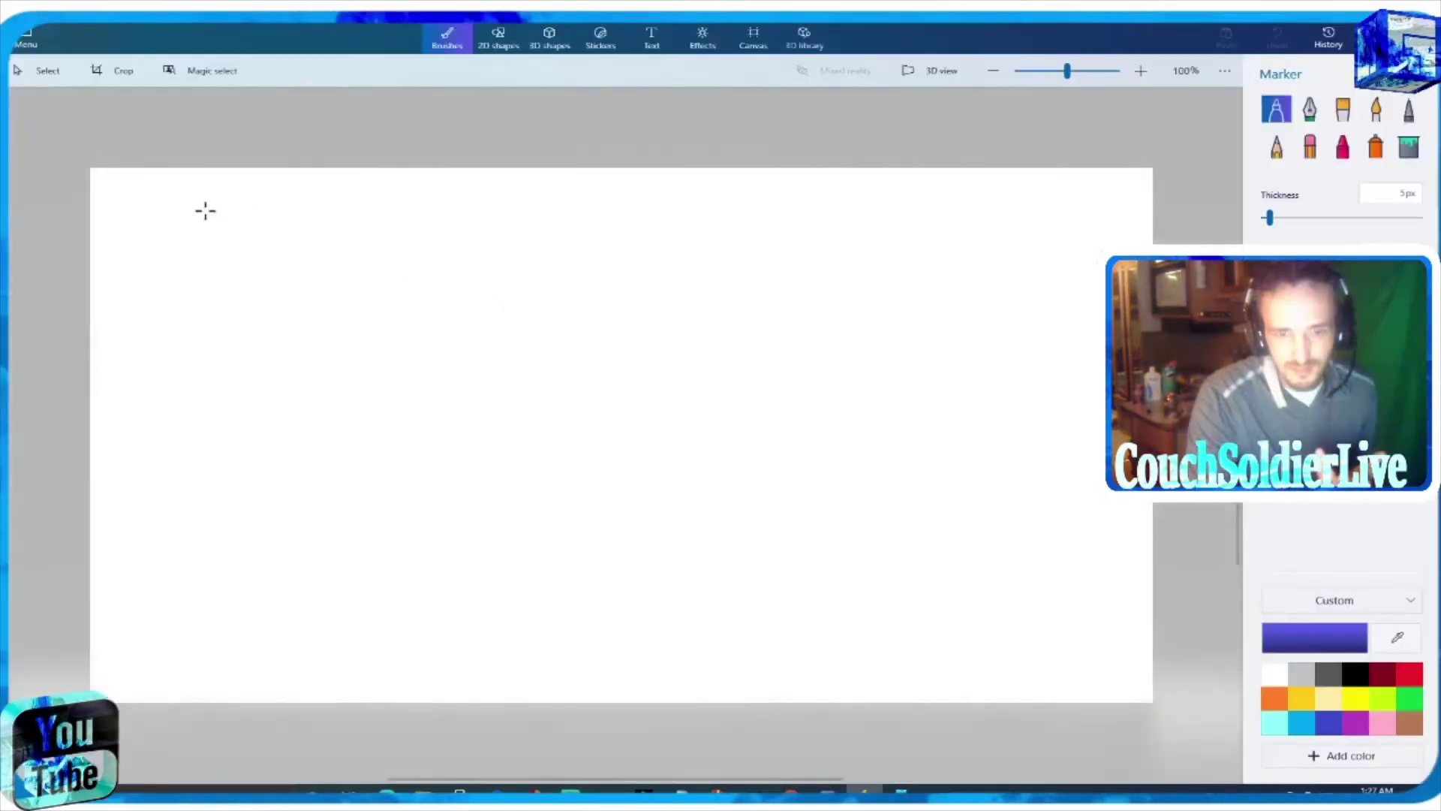
pyautogui.click(652, 37)
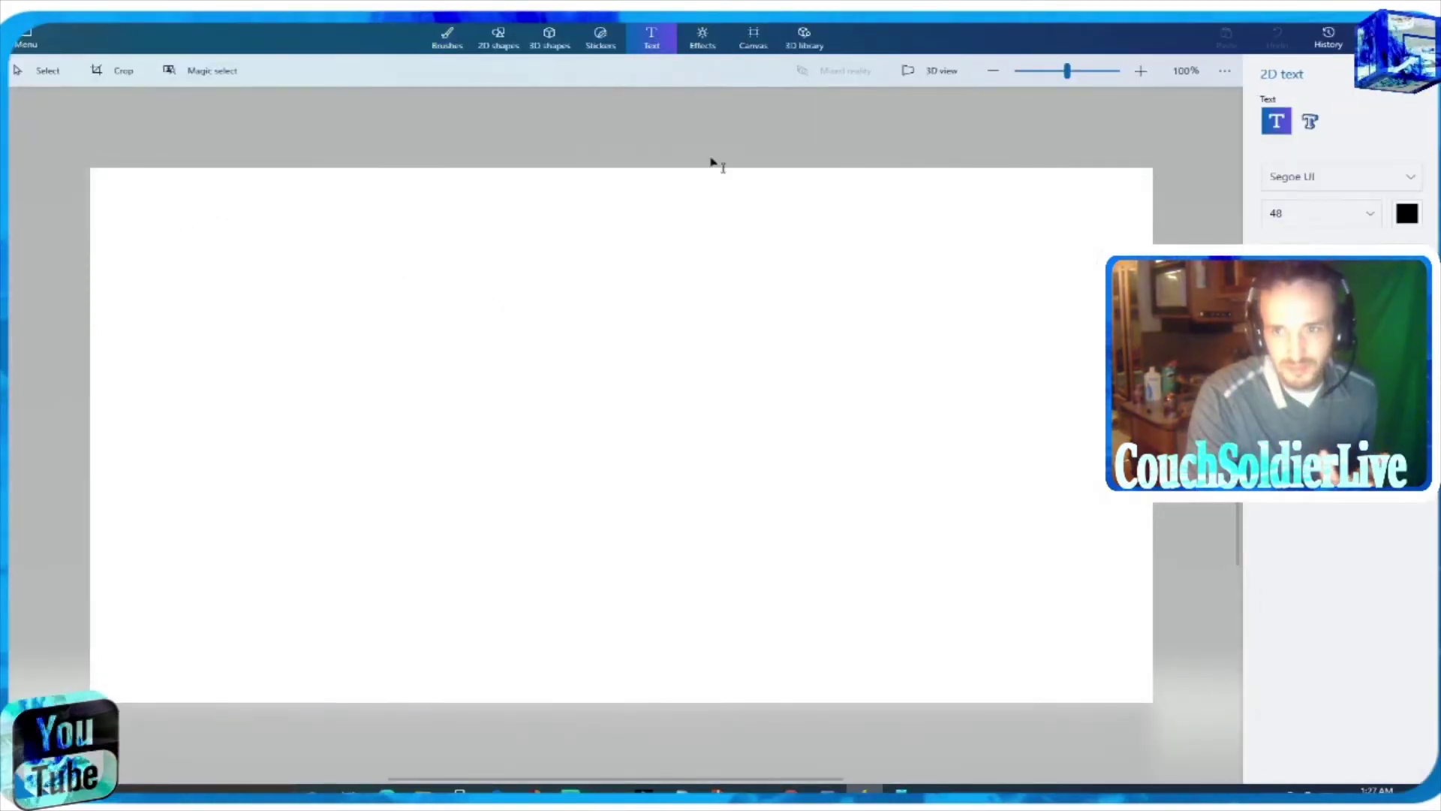
# Try the words "Ping Latency" as 2D text in a large box on the canvas, and undo it
pyautogui.moveTo(282, 213); pyautogui.dragTo(1042, 522)
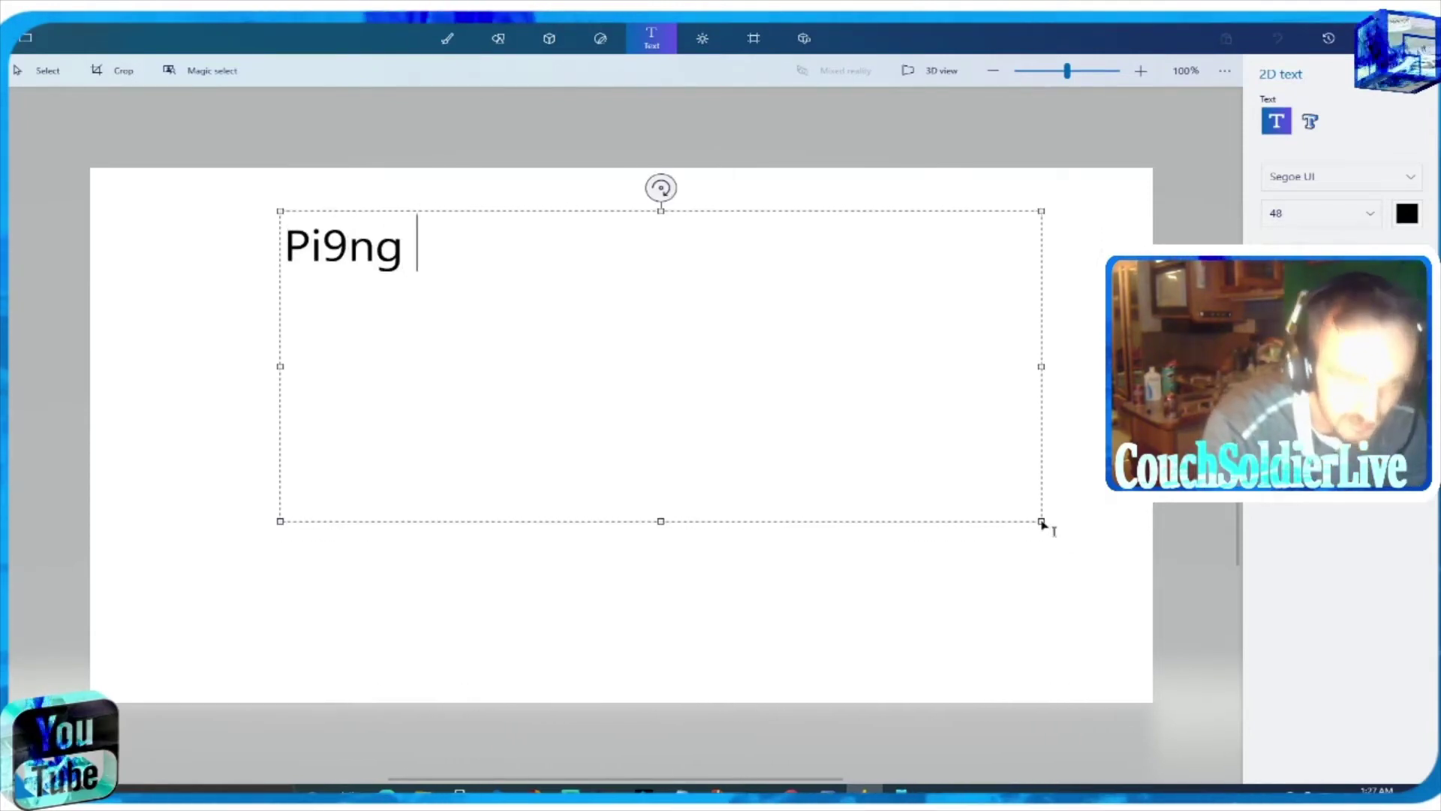
pyautogui.write('Pi')
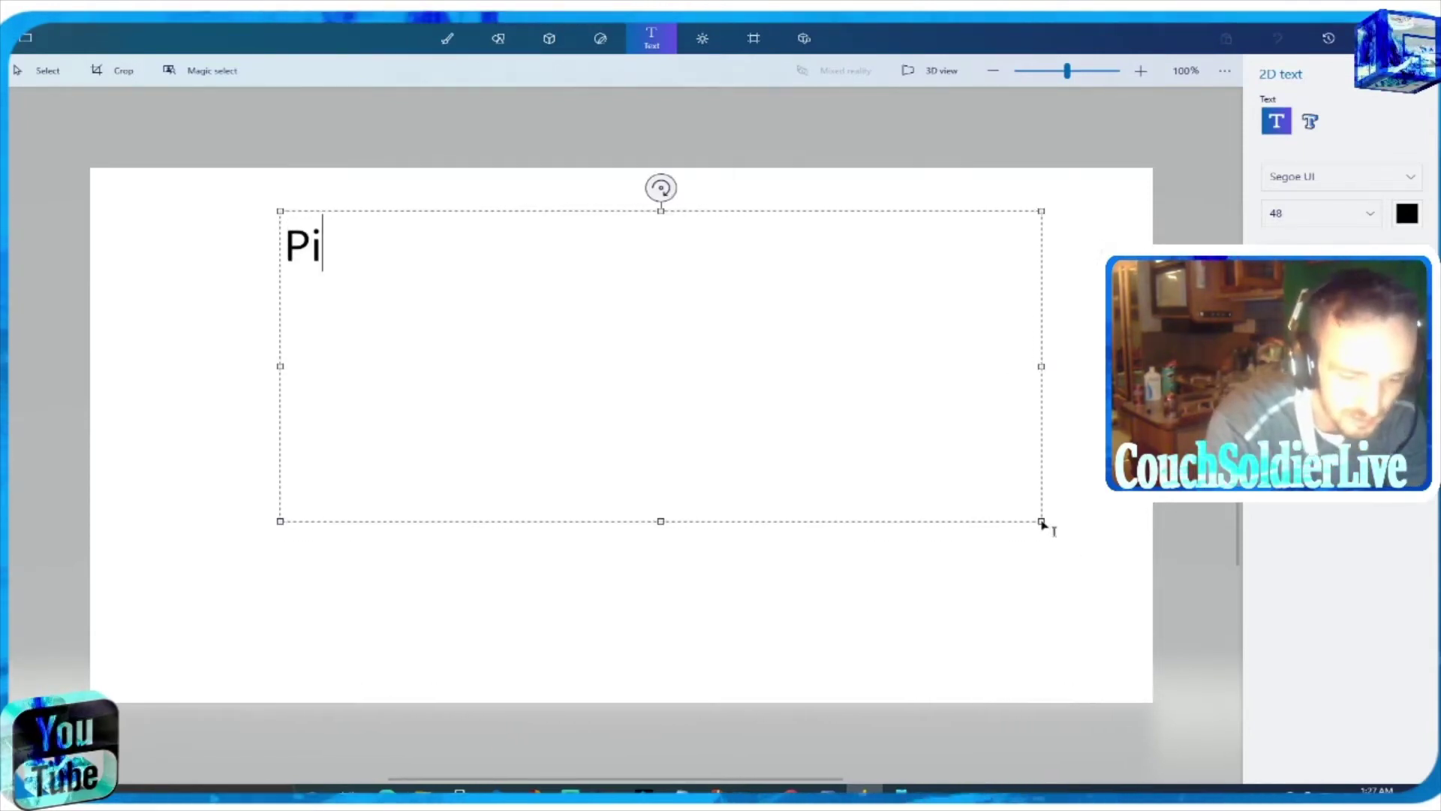
pyautogui.write('ng Lat')
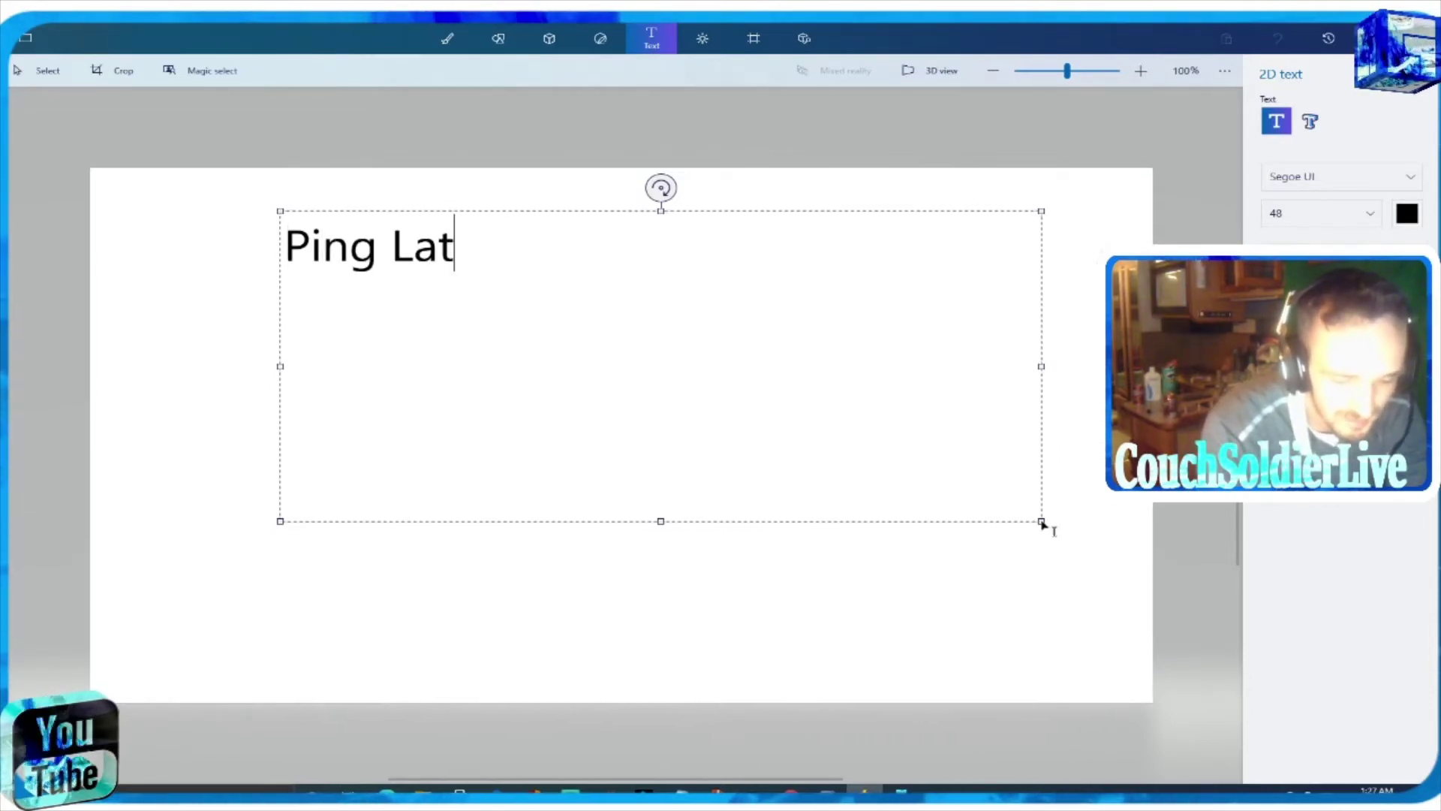
pyautogui.write('ency')
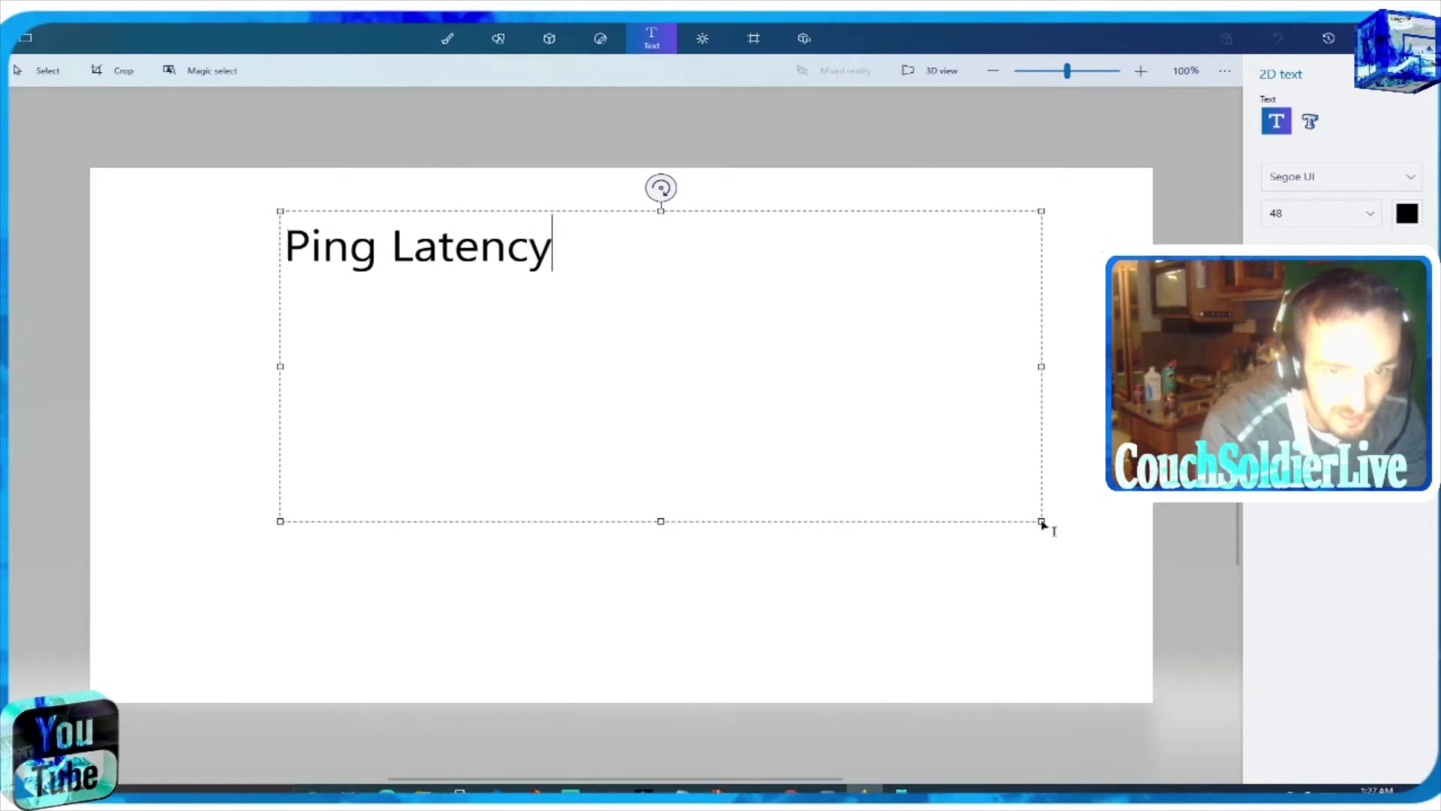
pyautogui.click(220, 376)
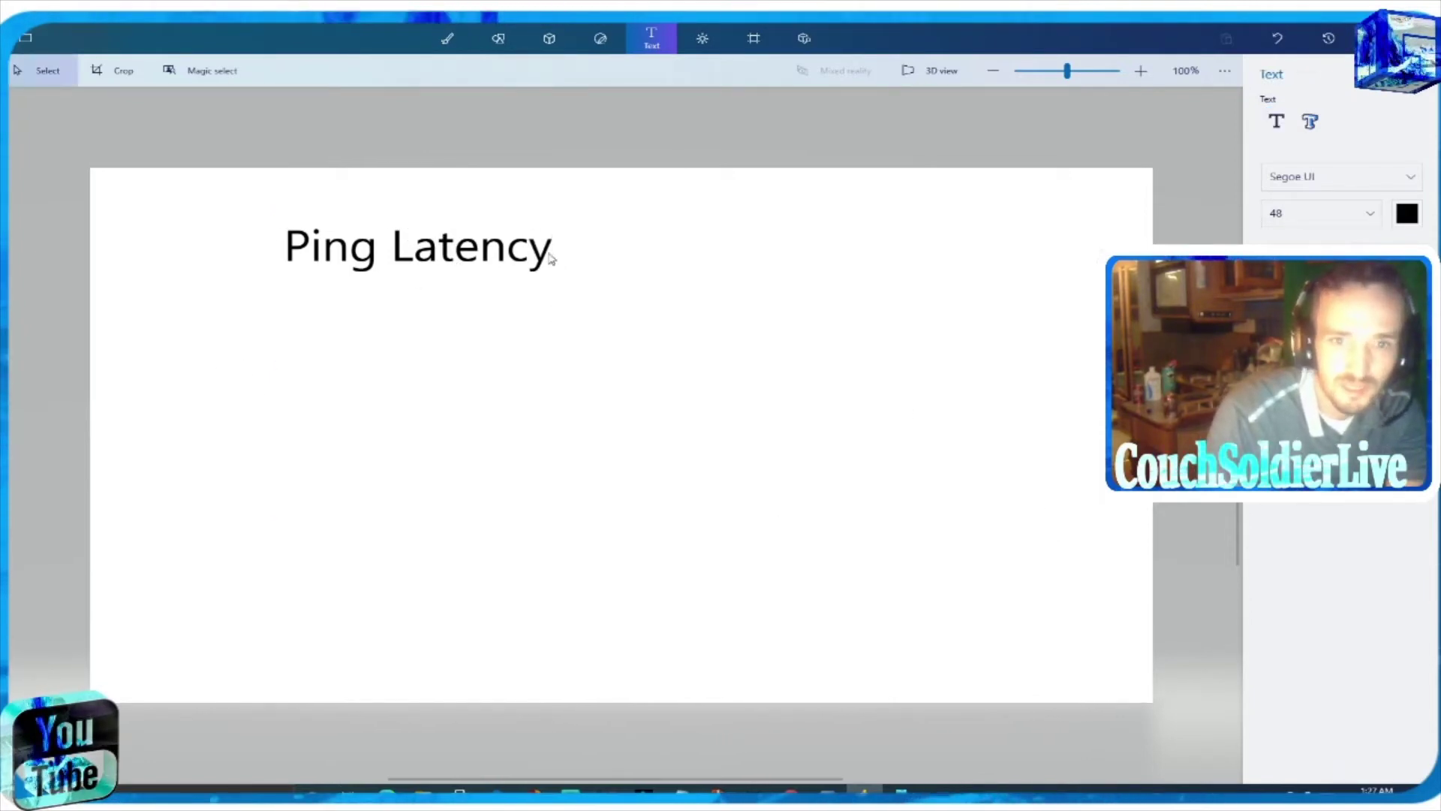
pyautogui.hotkey('ctrl', 'z')
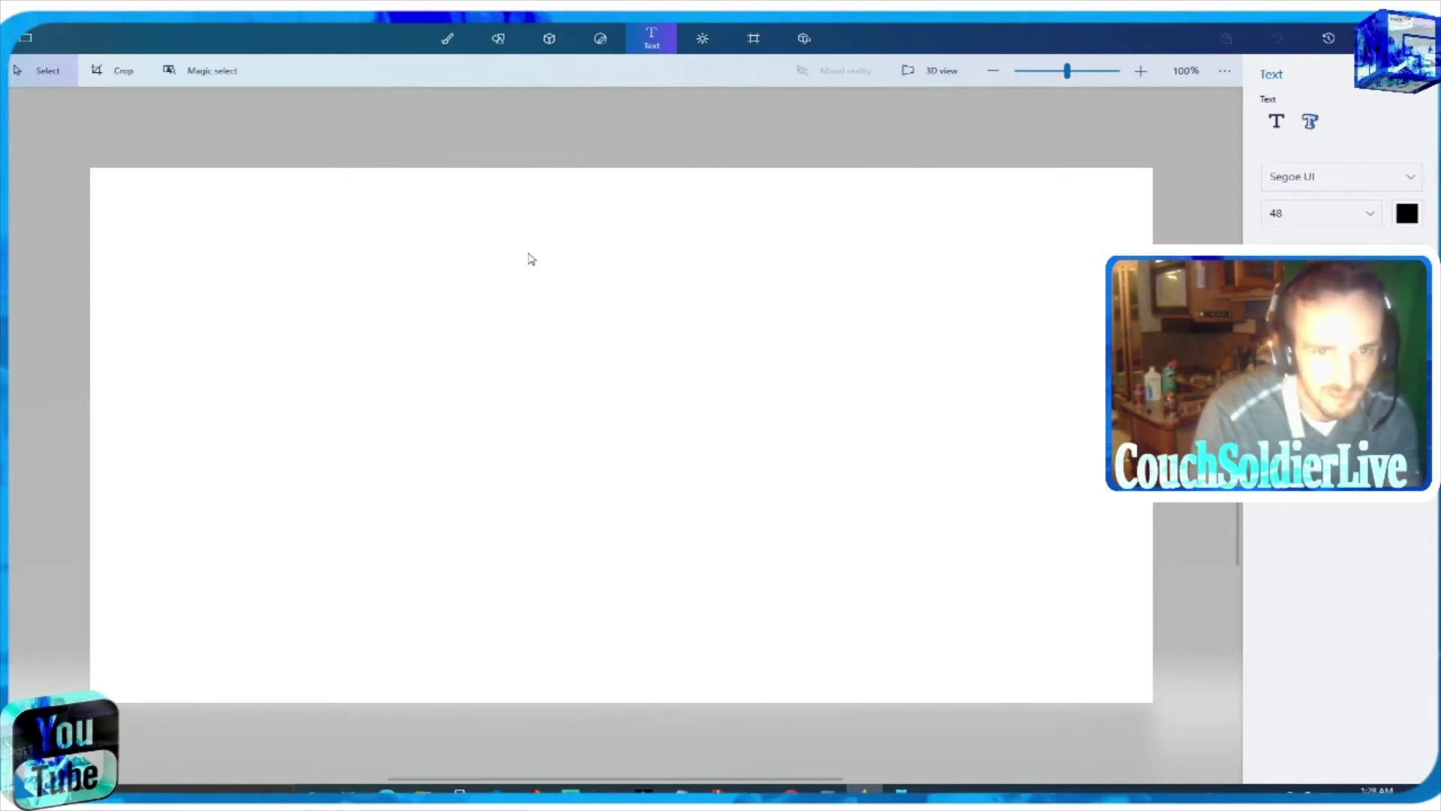
# Add "Ping Latency" as 3D text on the canvas and enlarge it to span about three quarters of the canvas width
pyautogui.click(1321, 126)
pyautogui.click(505, 239)
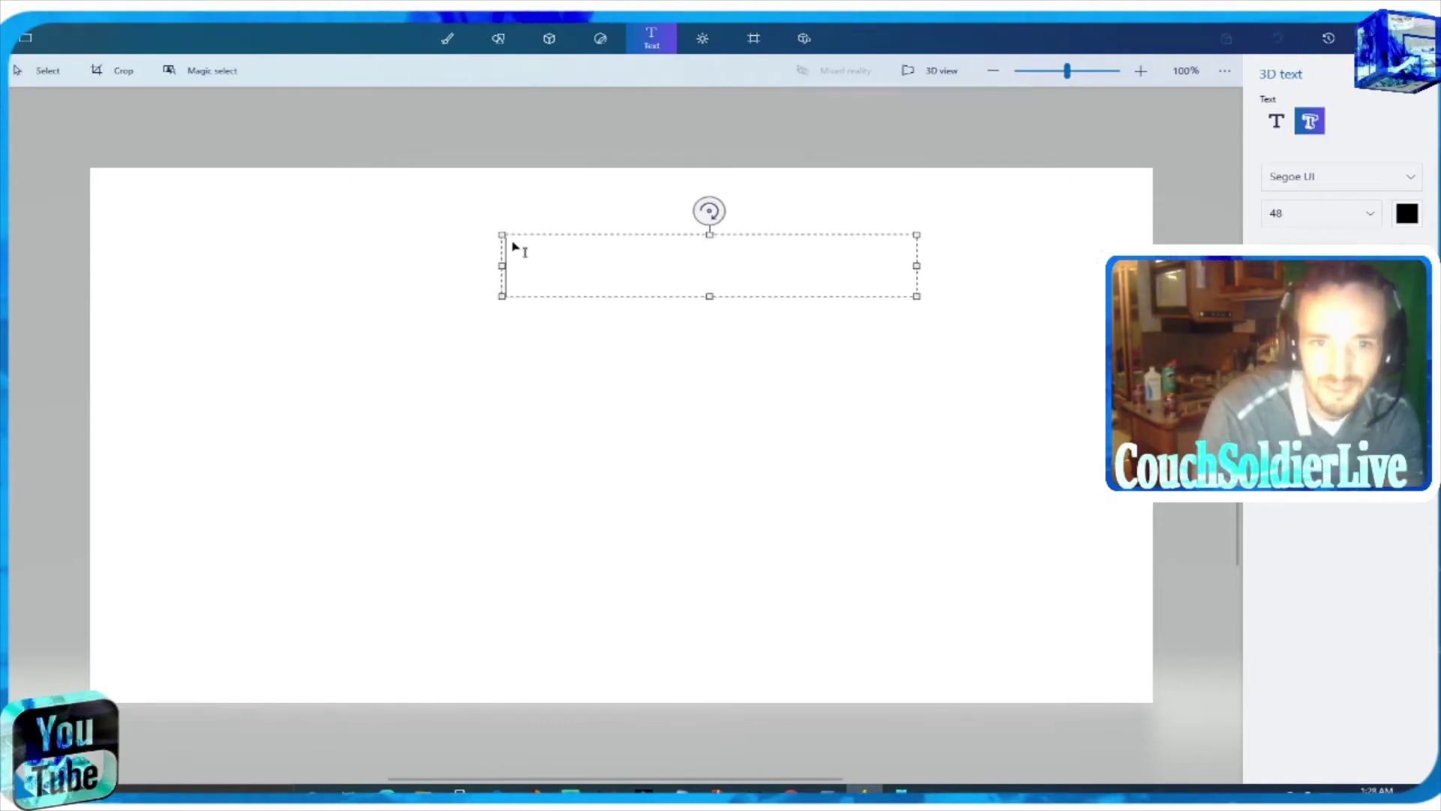
pyautogui.write('Pi')
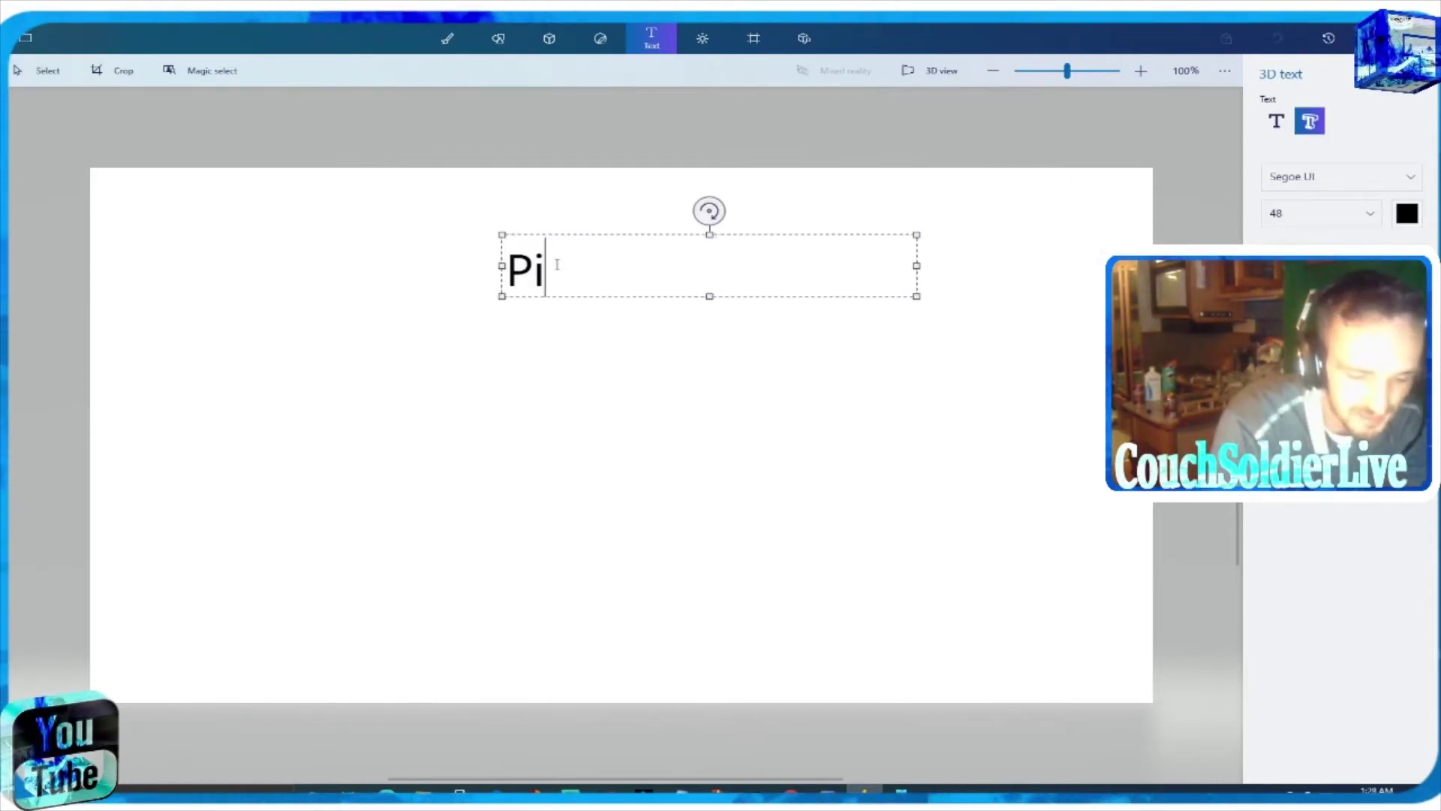
pyautogui.write('ng Laten')
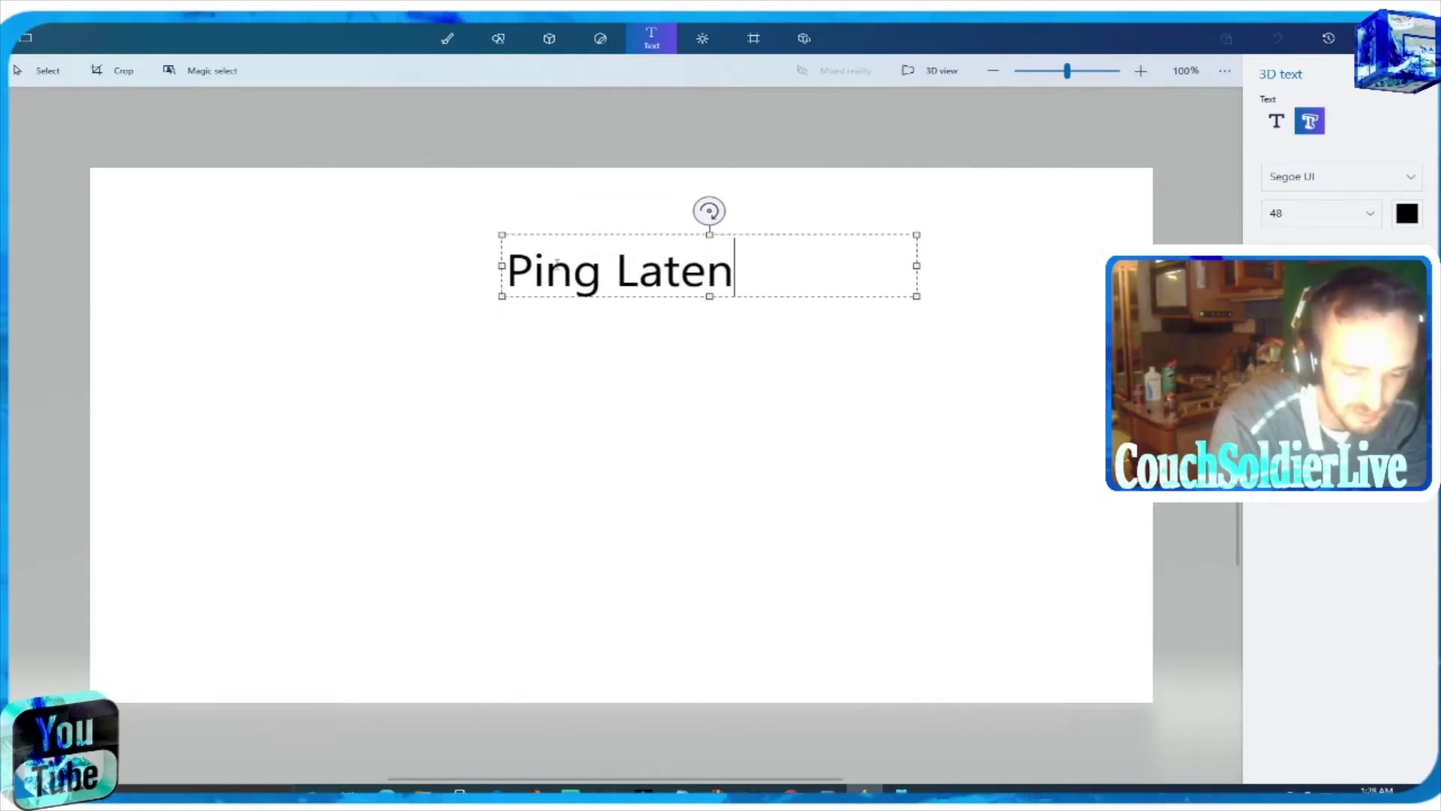
pyautogui.write('cy')
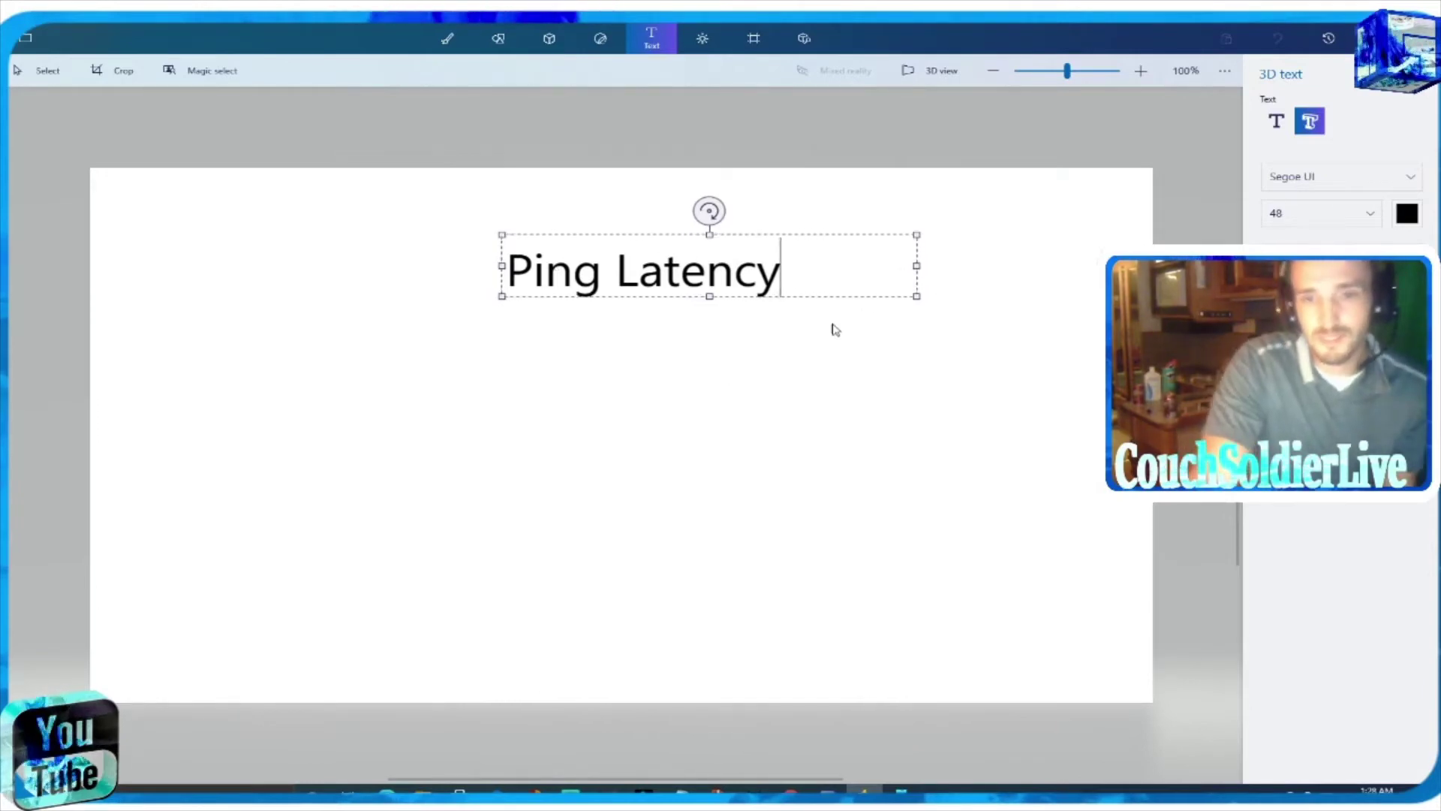
pyautogui.click(743, 382)
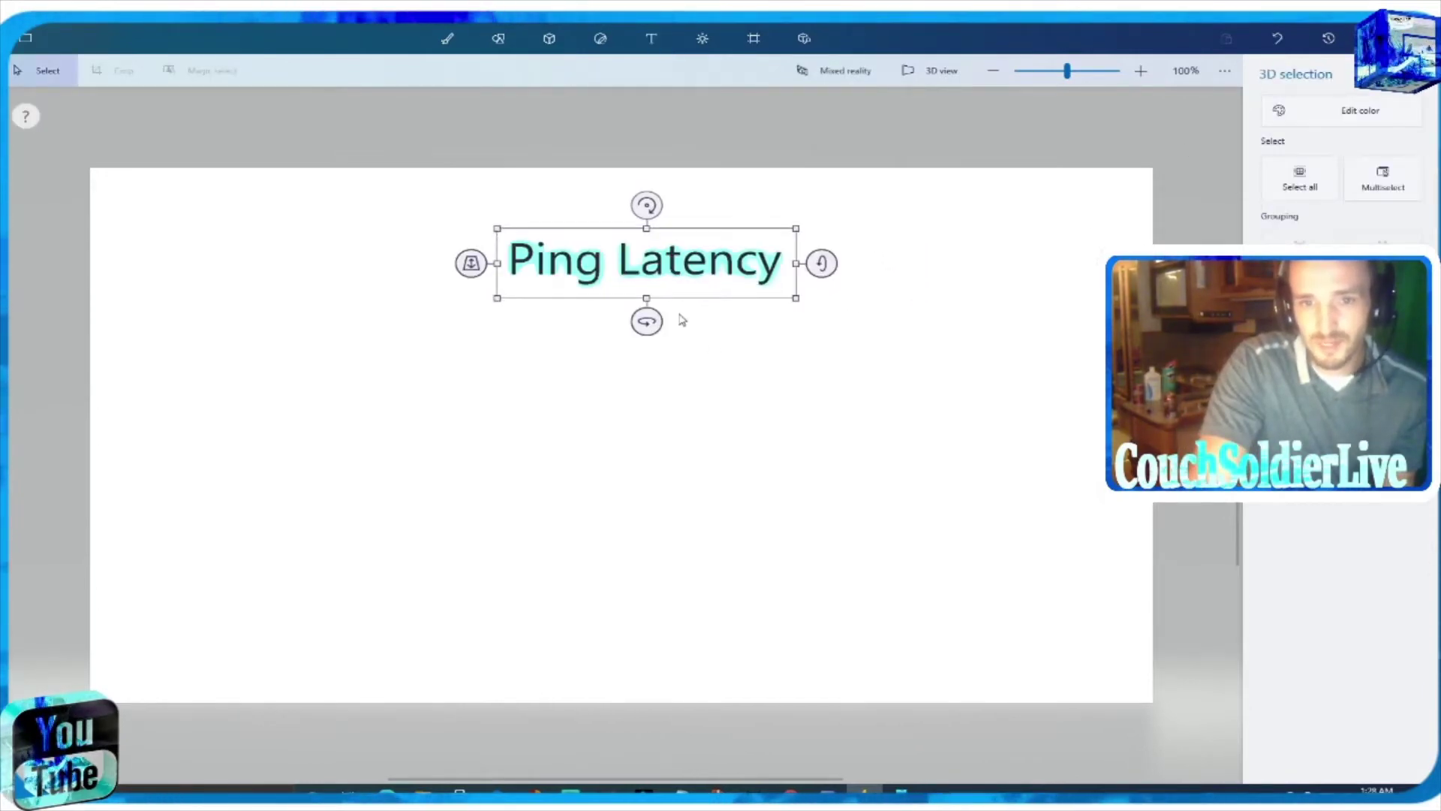
pyautogui.moveTo(788, 294); pyautogui.dragTo(811, 437)
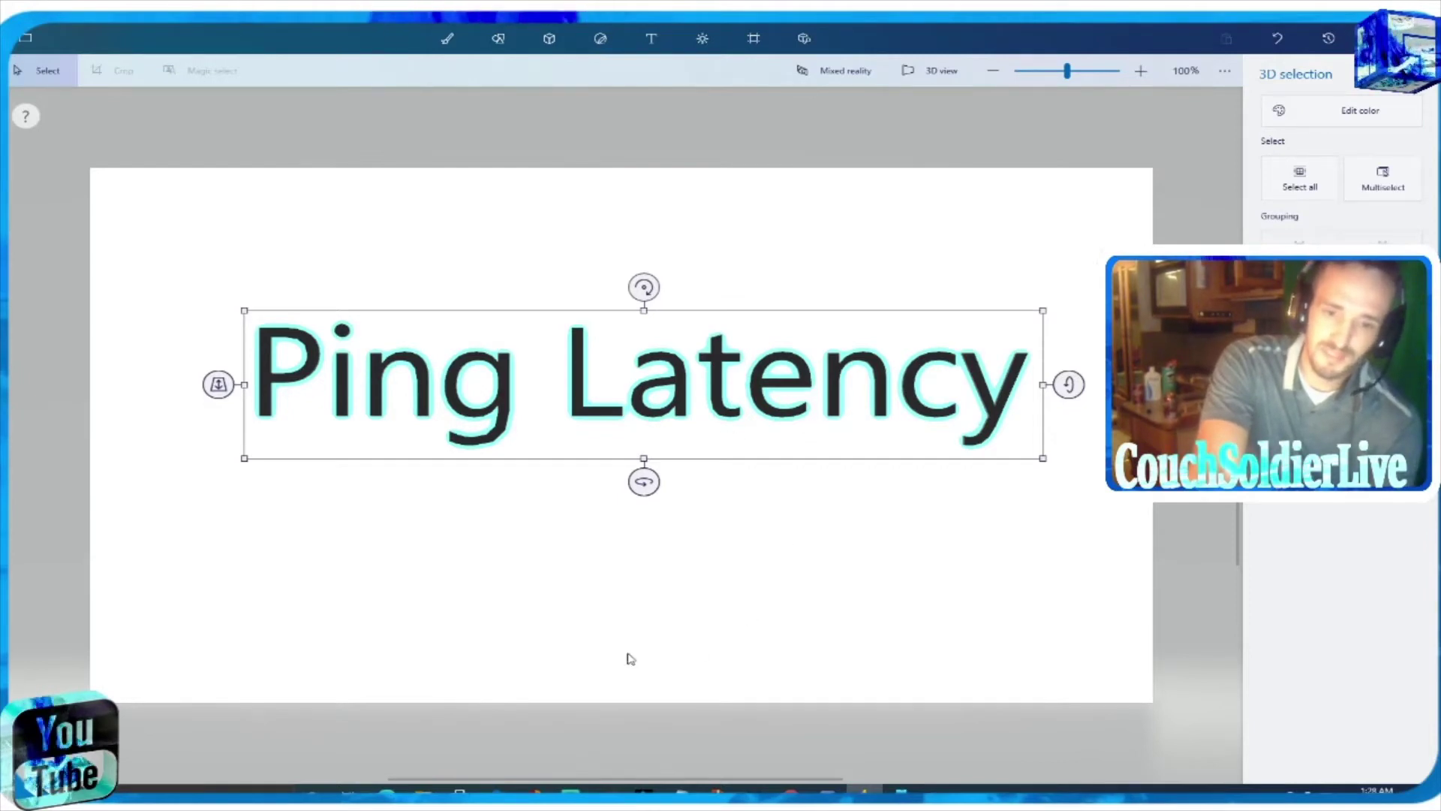
pyautogui.click(196, 792)
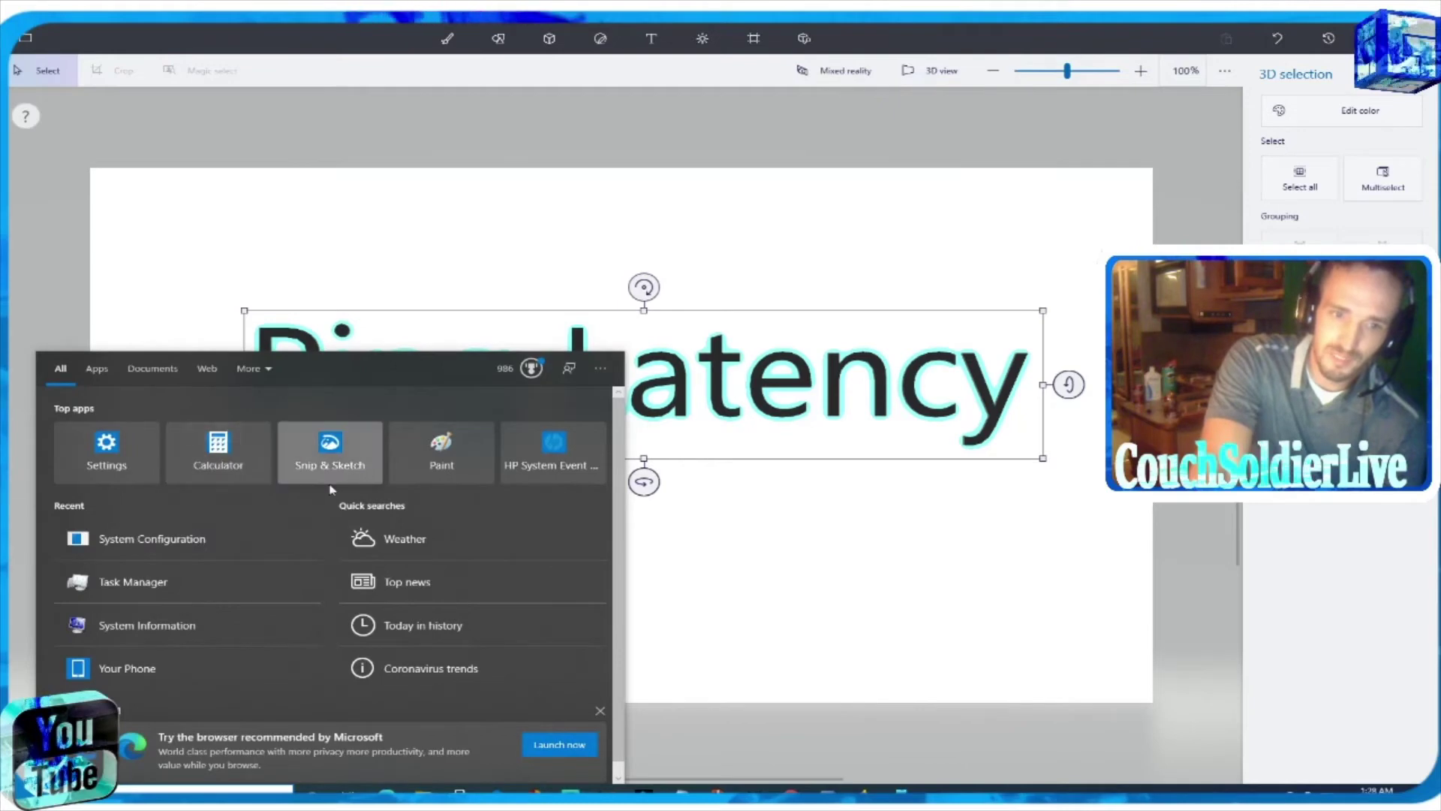
pyautogui.click(195, 554)
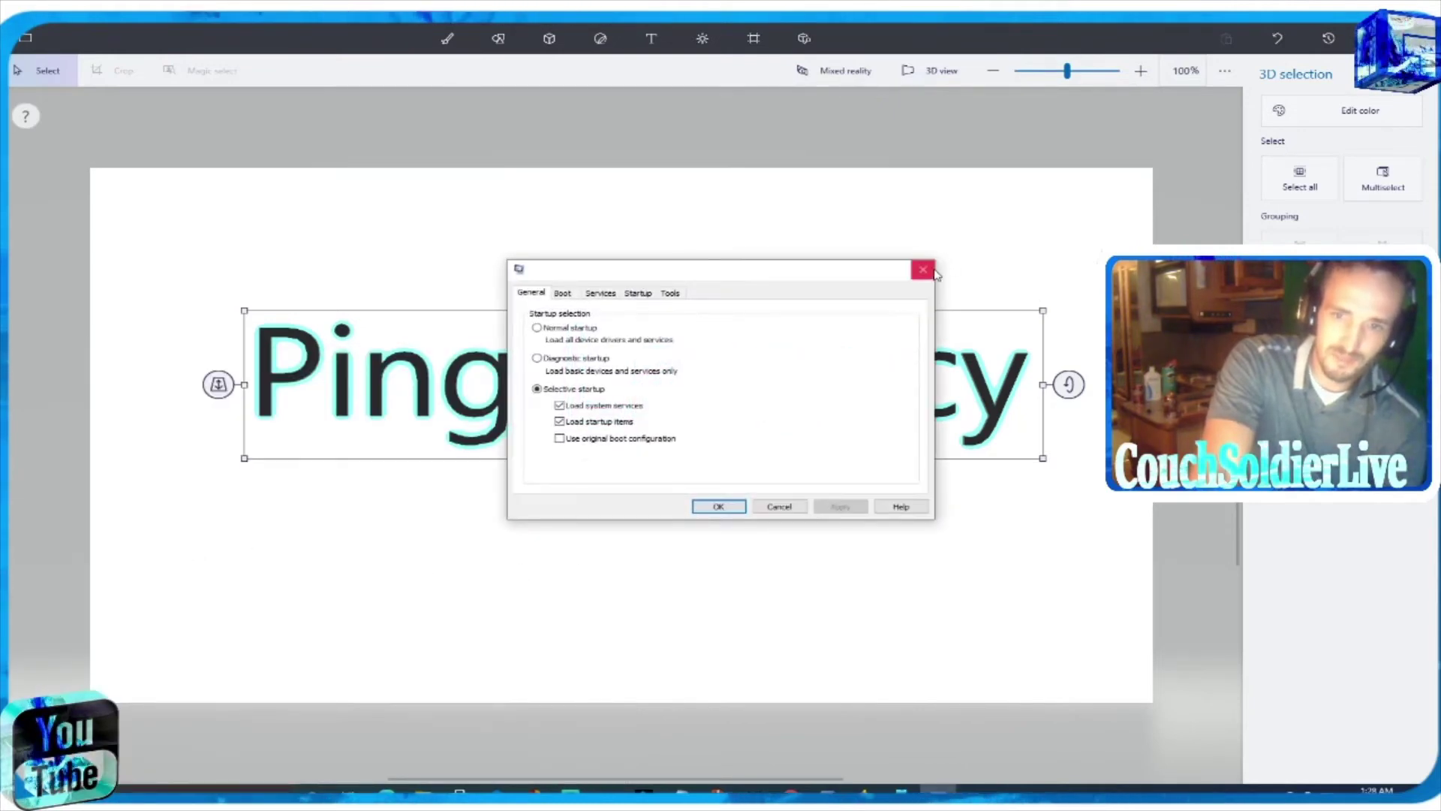
pyautogui.click(932, 273)
# Open System Information by searching for "info" and examine the installed physical memory in the system summary
pyautogui.click(197, 793)
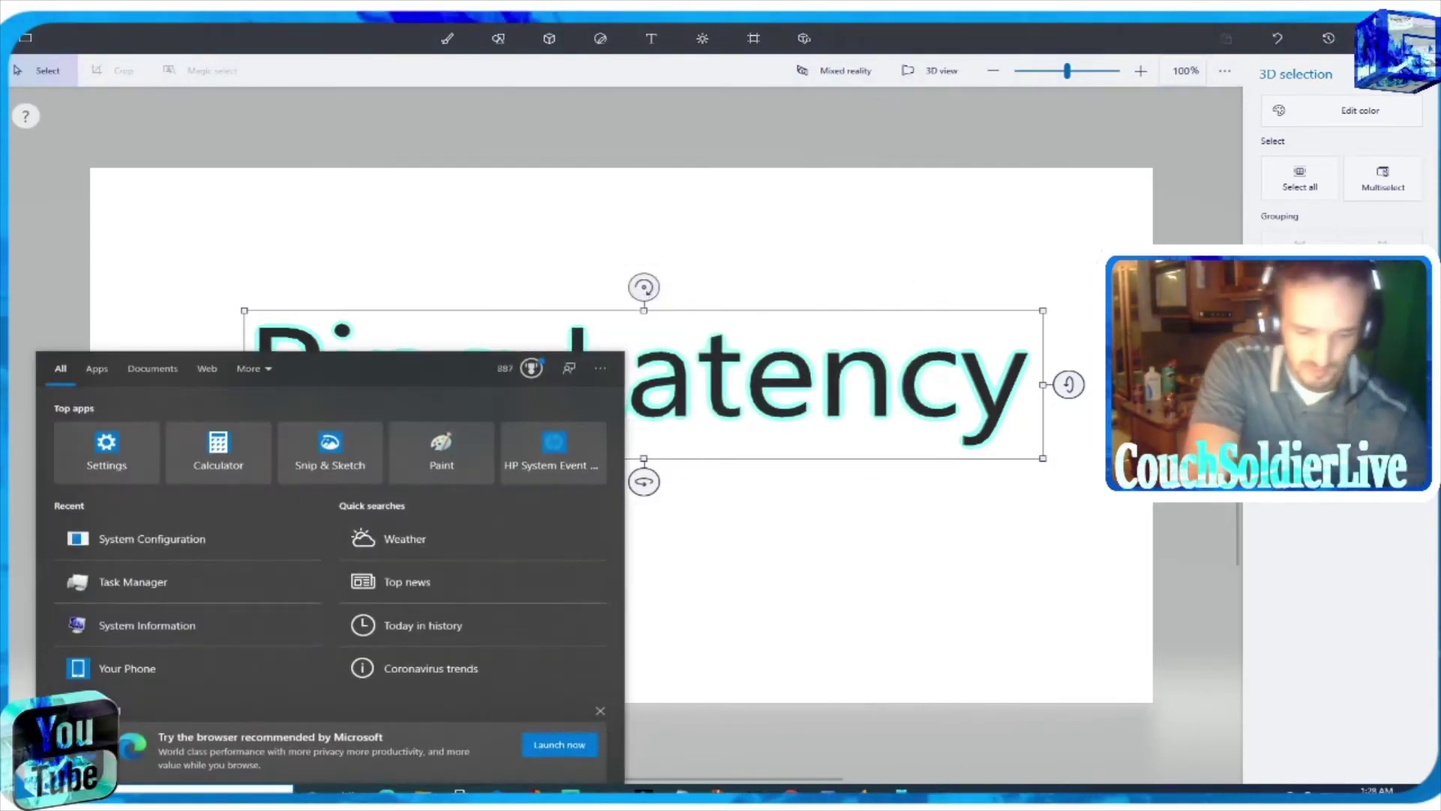
pyautogui.write('info')
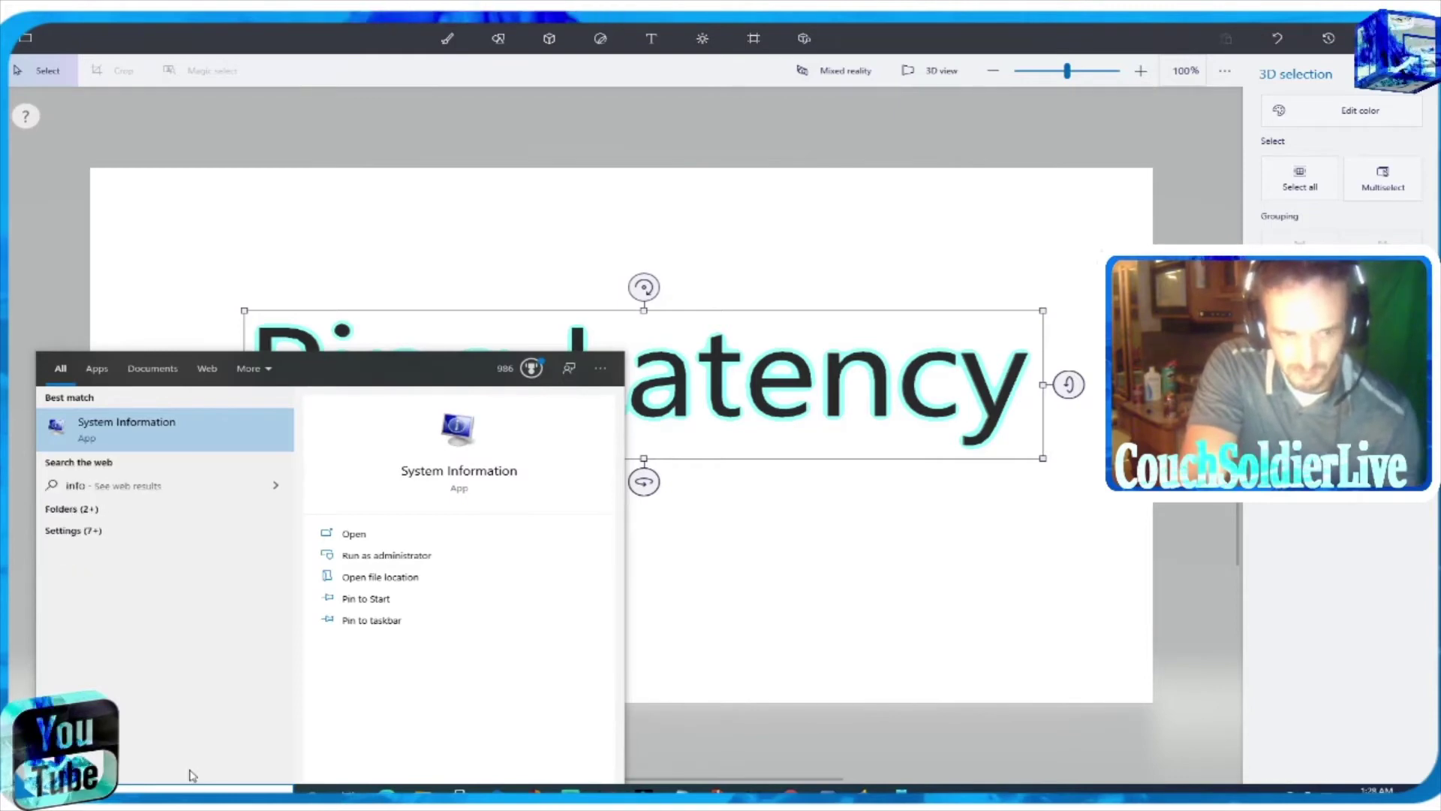
pyautogui.click(237, 416)
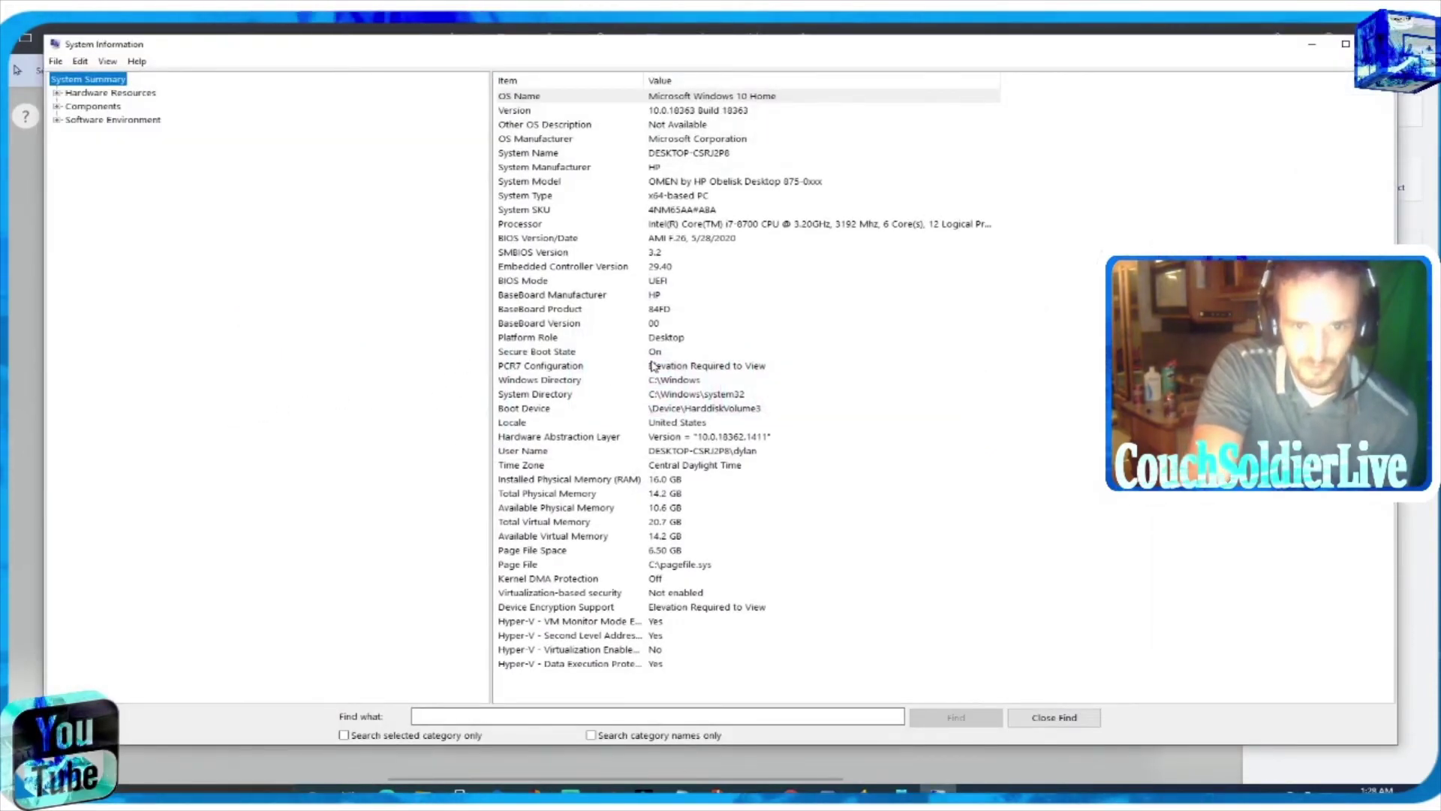
pyautogui.click(621, 483)
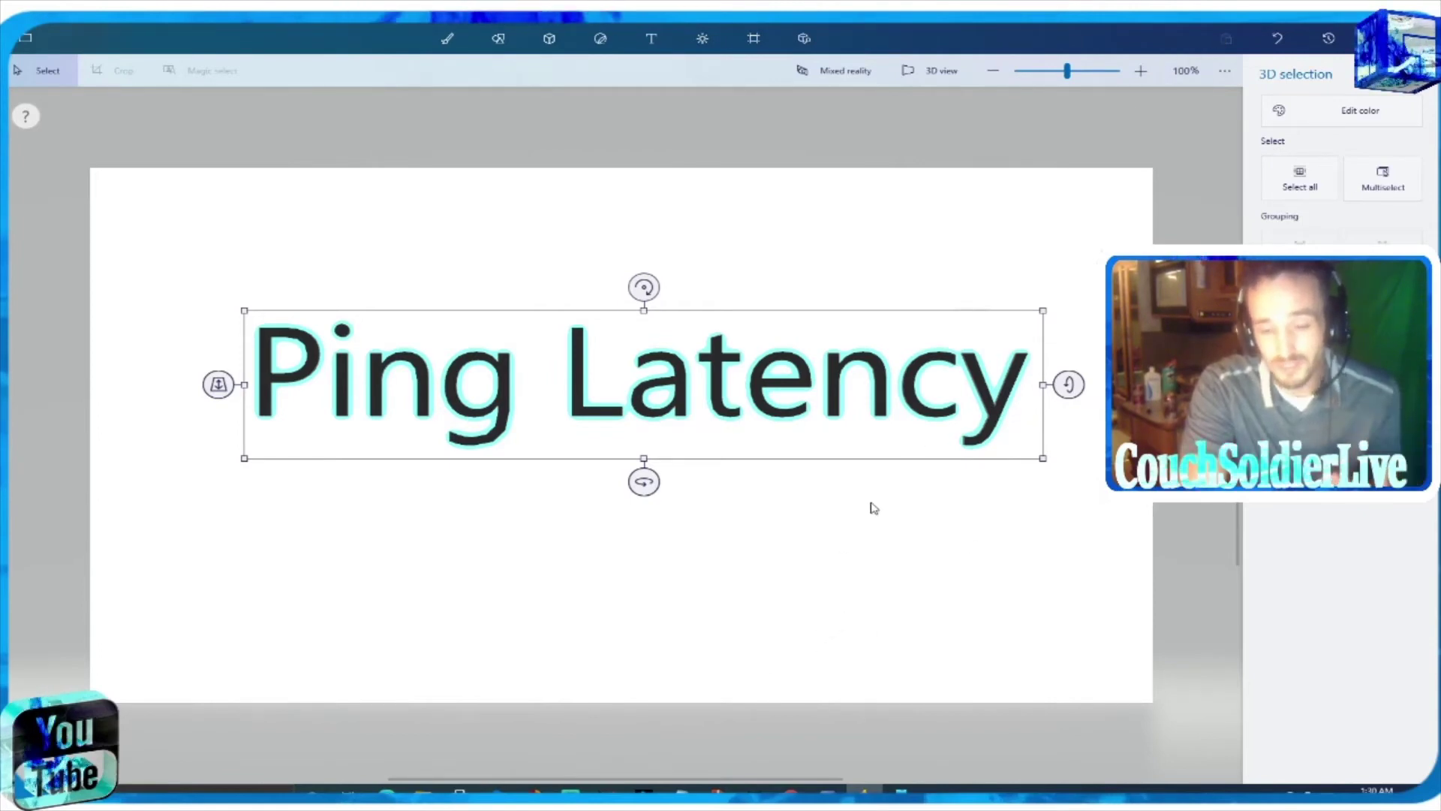
# Switch to Chrome and open YouTube from the Google apps on the new tab page
pyautogui.moveTo(571, 794)
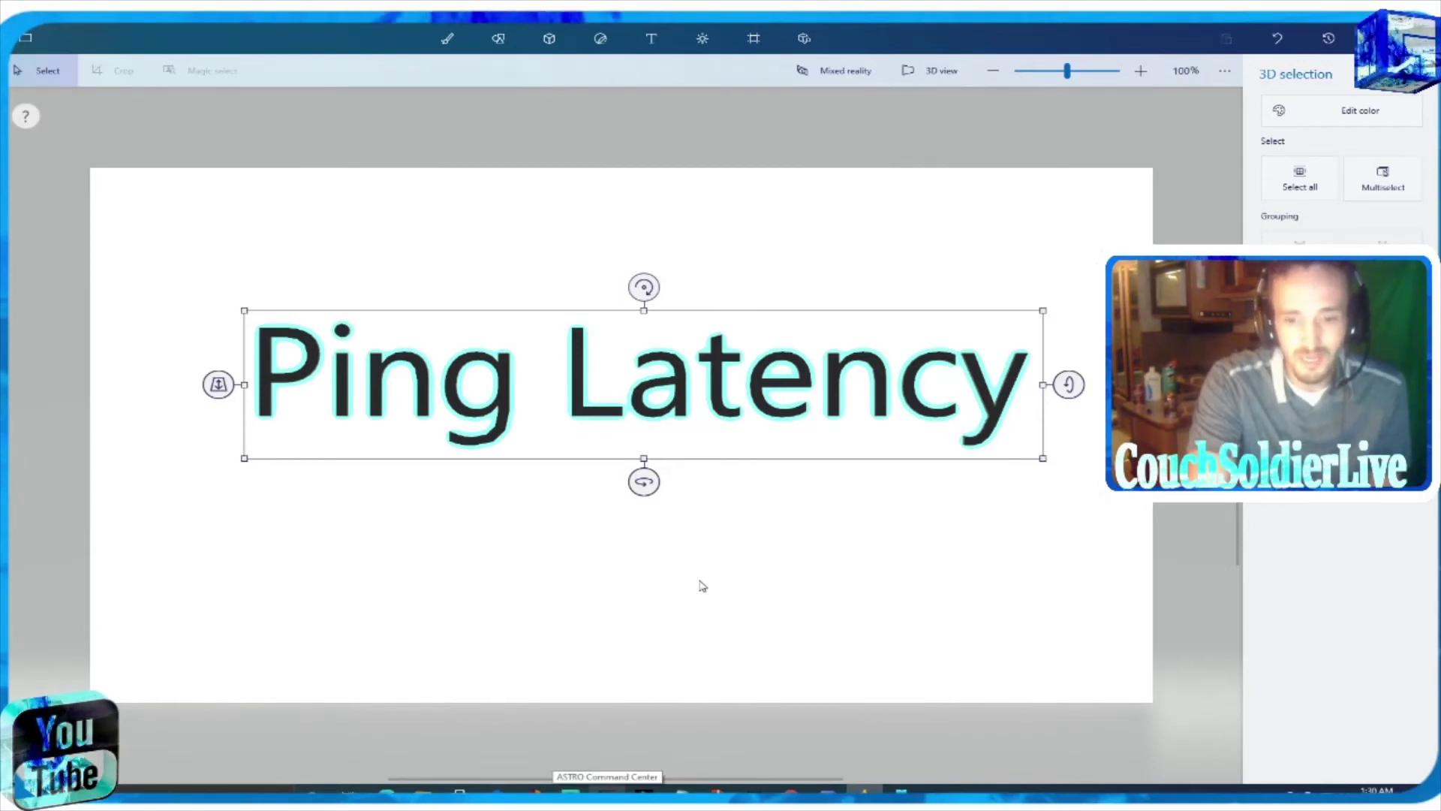
pyautogui.click(570, 795)
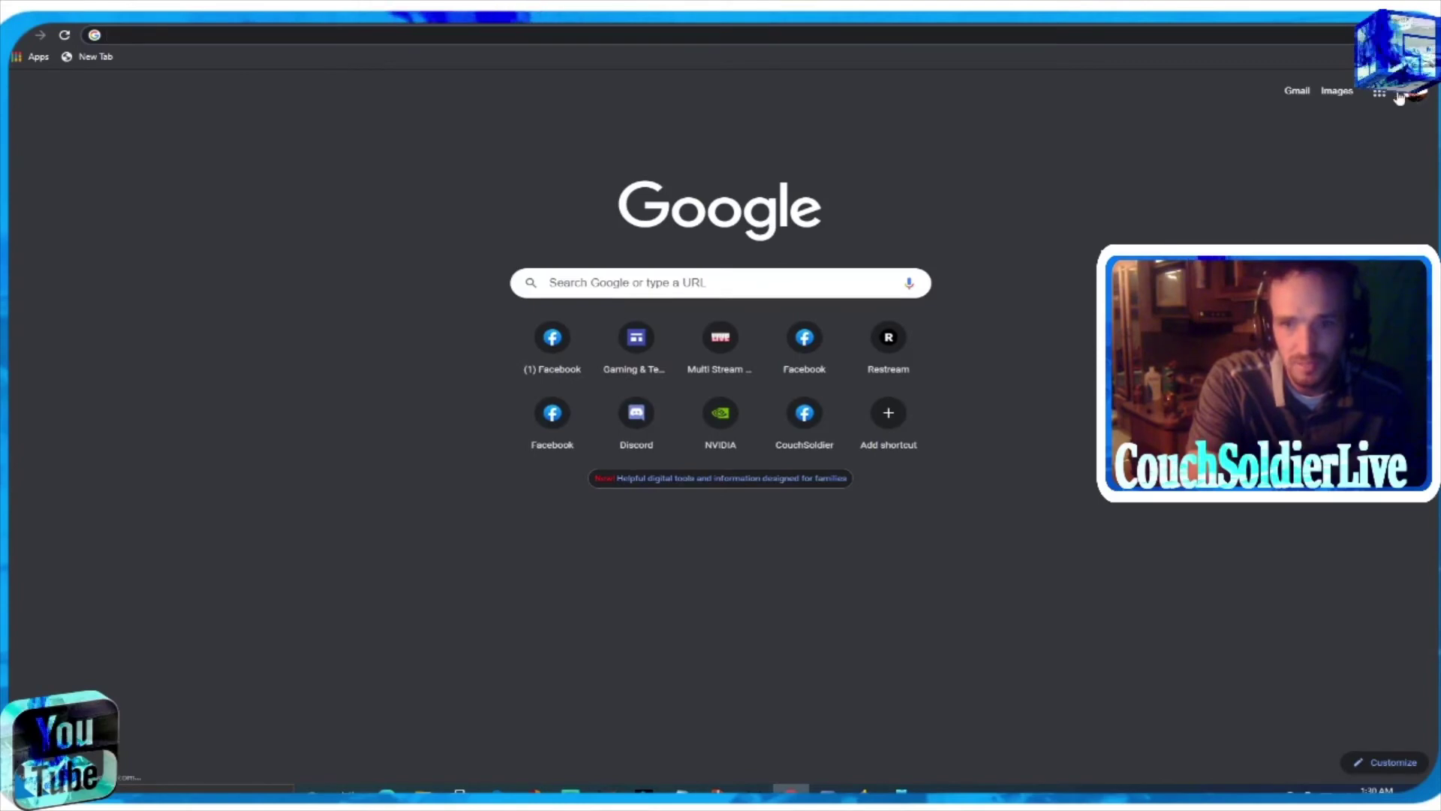
pyautogui.click(1380, 93)
pyautogui.scroll(-1, 1316, 173)
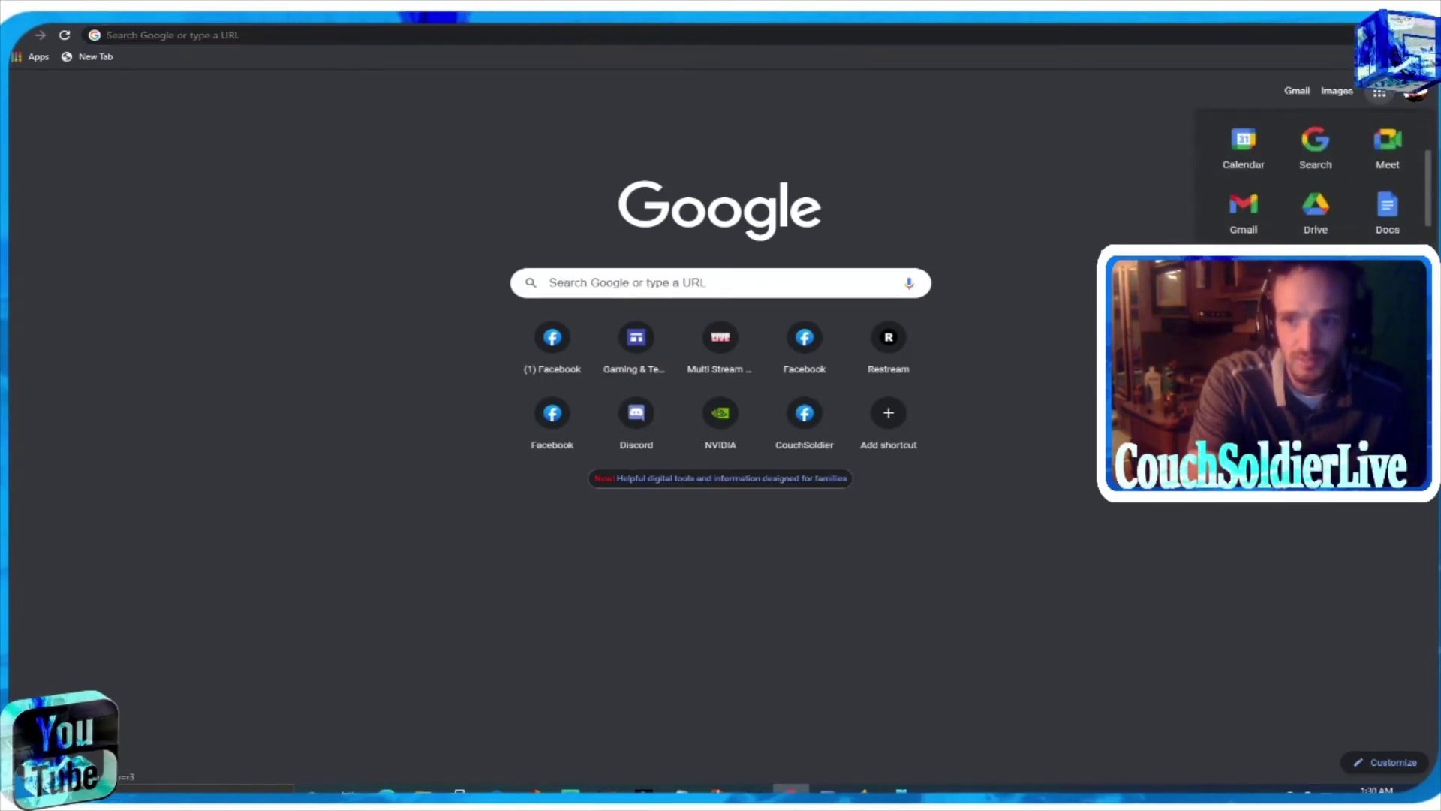
pyautogui.click(1243, 274)
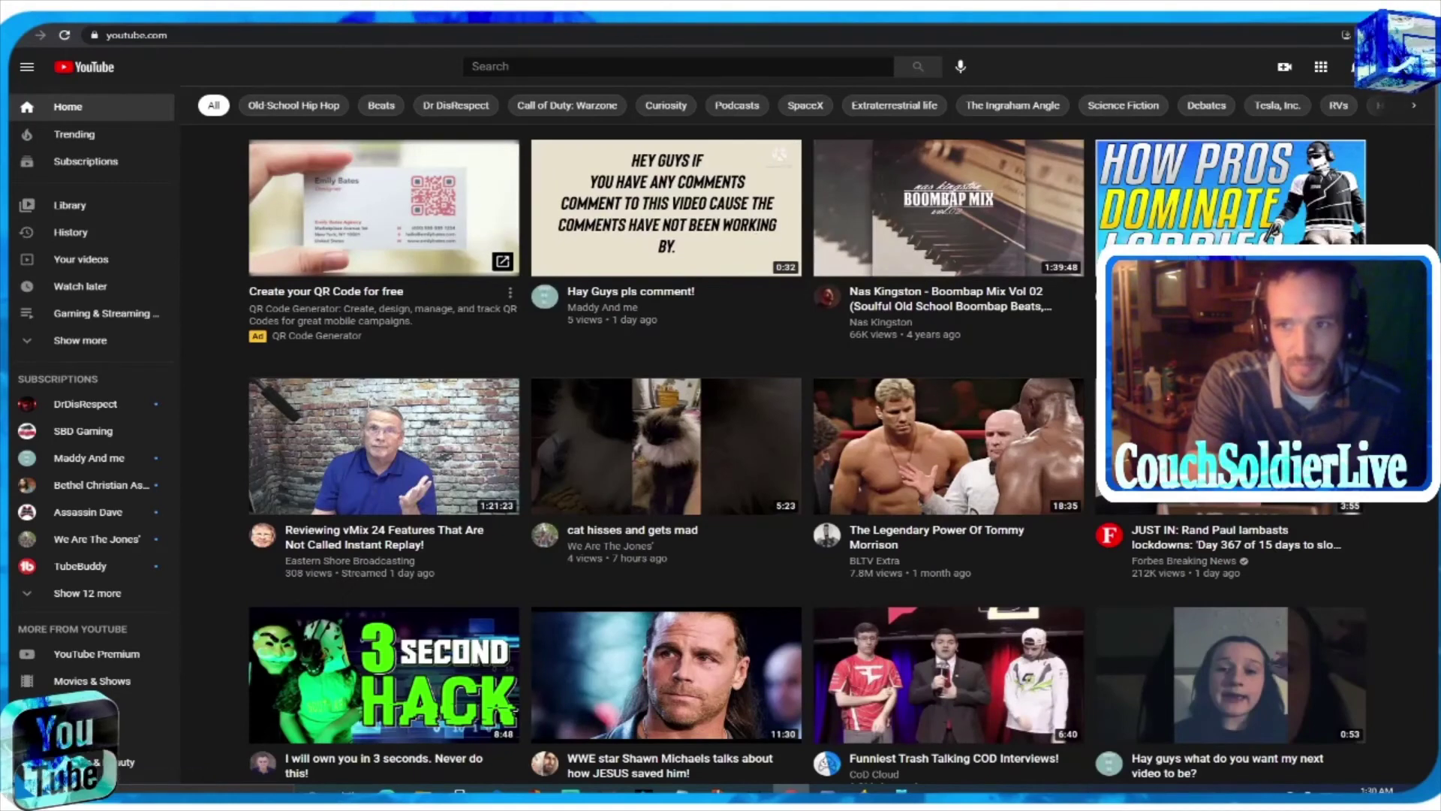
# Open the signed-in account's own YouTube channel page and look over its home section
pyautogui.click(1321, 67)
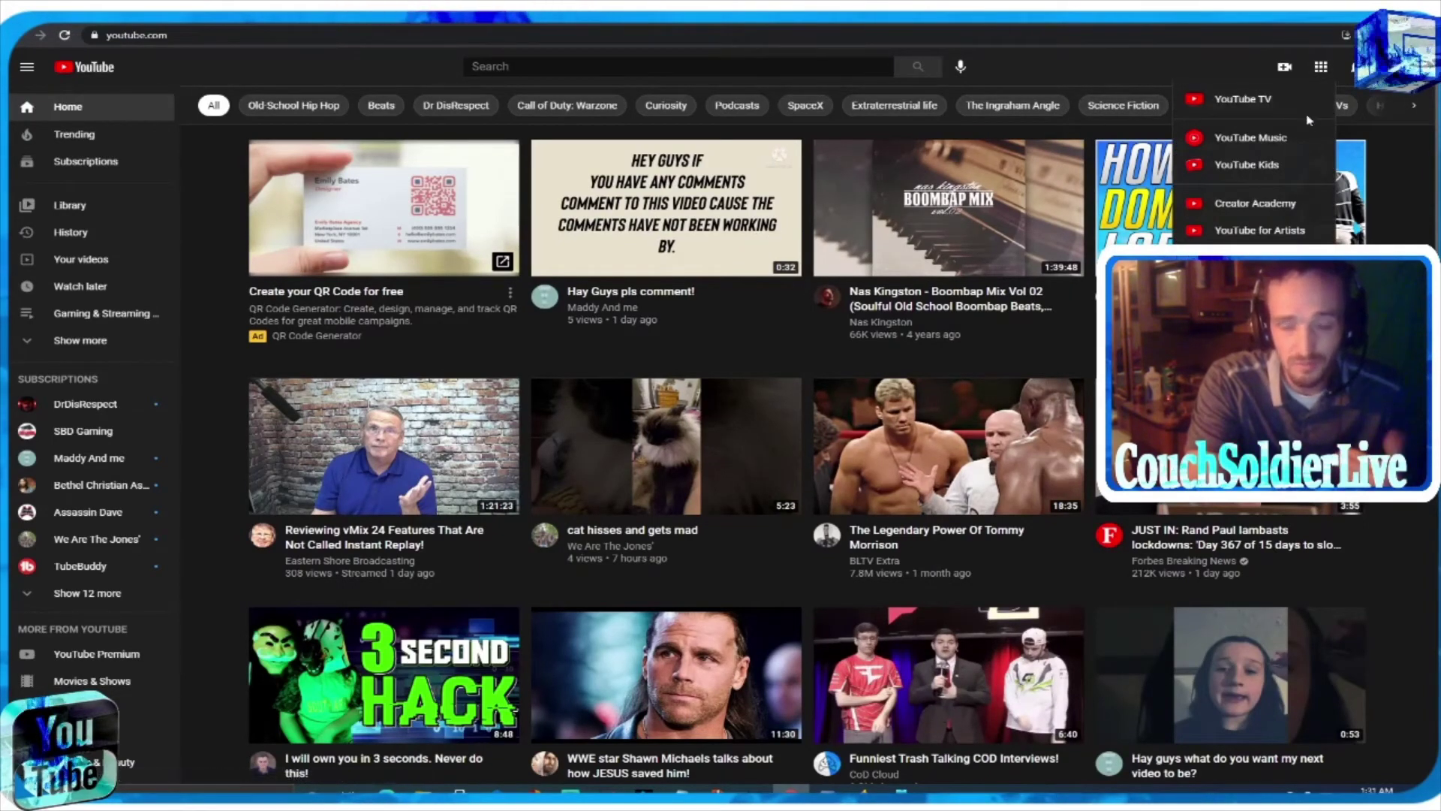
pyautogui.click(1353, 67)
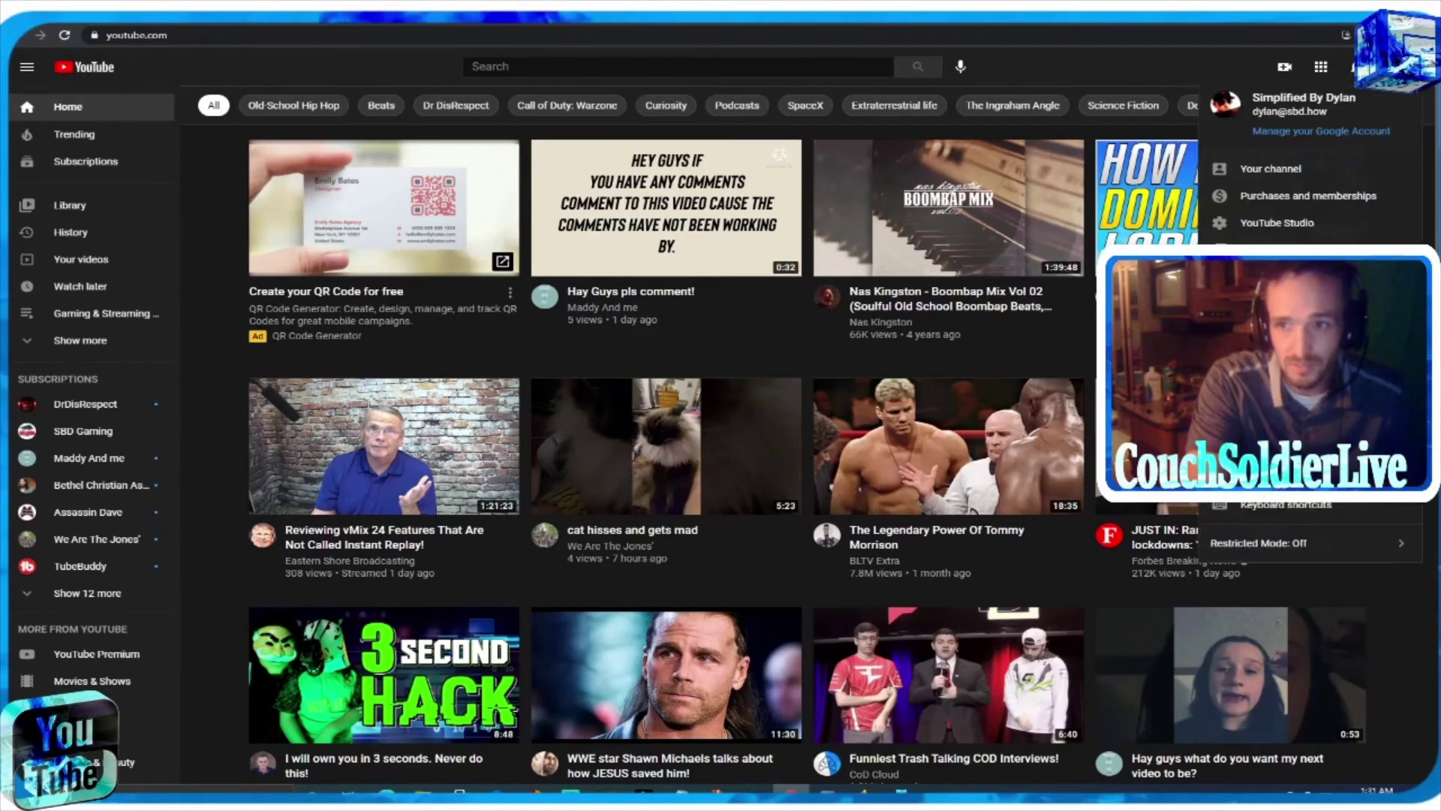
pyautogui.click(1303, 173)
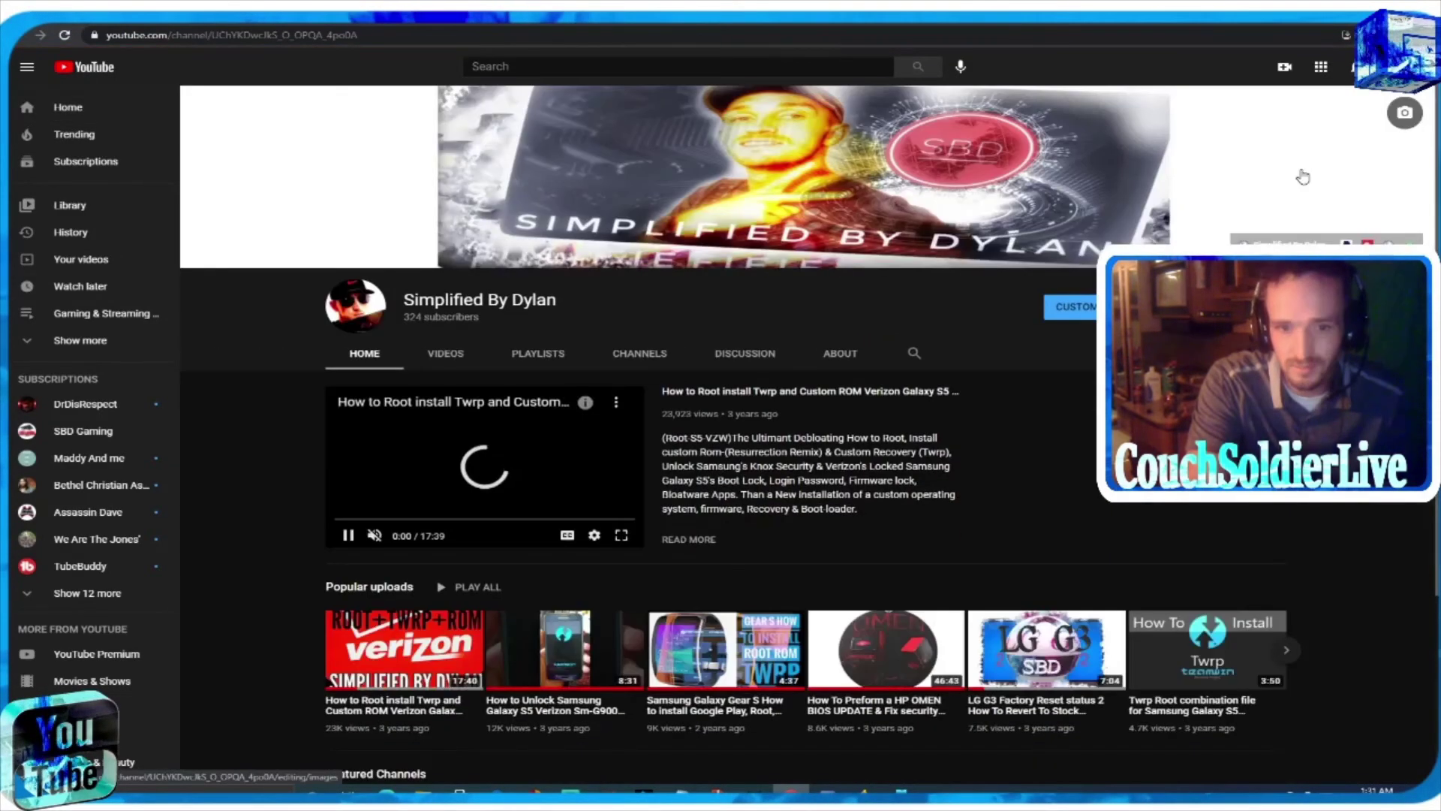
pyautogui.scroll(-1, 546, 521)
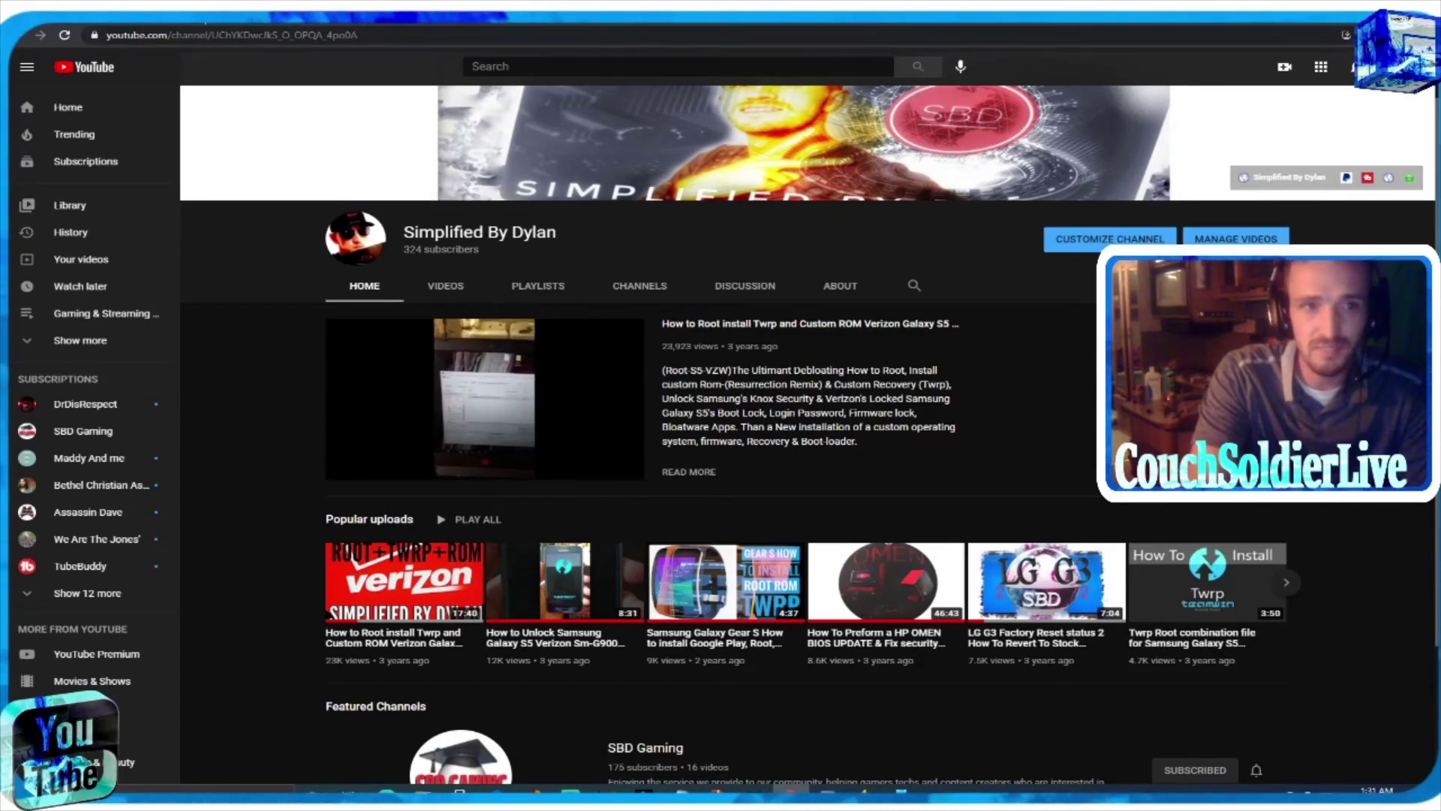
# Start going live on YouTube and show the list of upcoming scheduled streams in YouTube Studio
pyautogui.click(1284, 67)
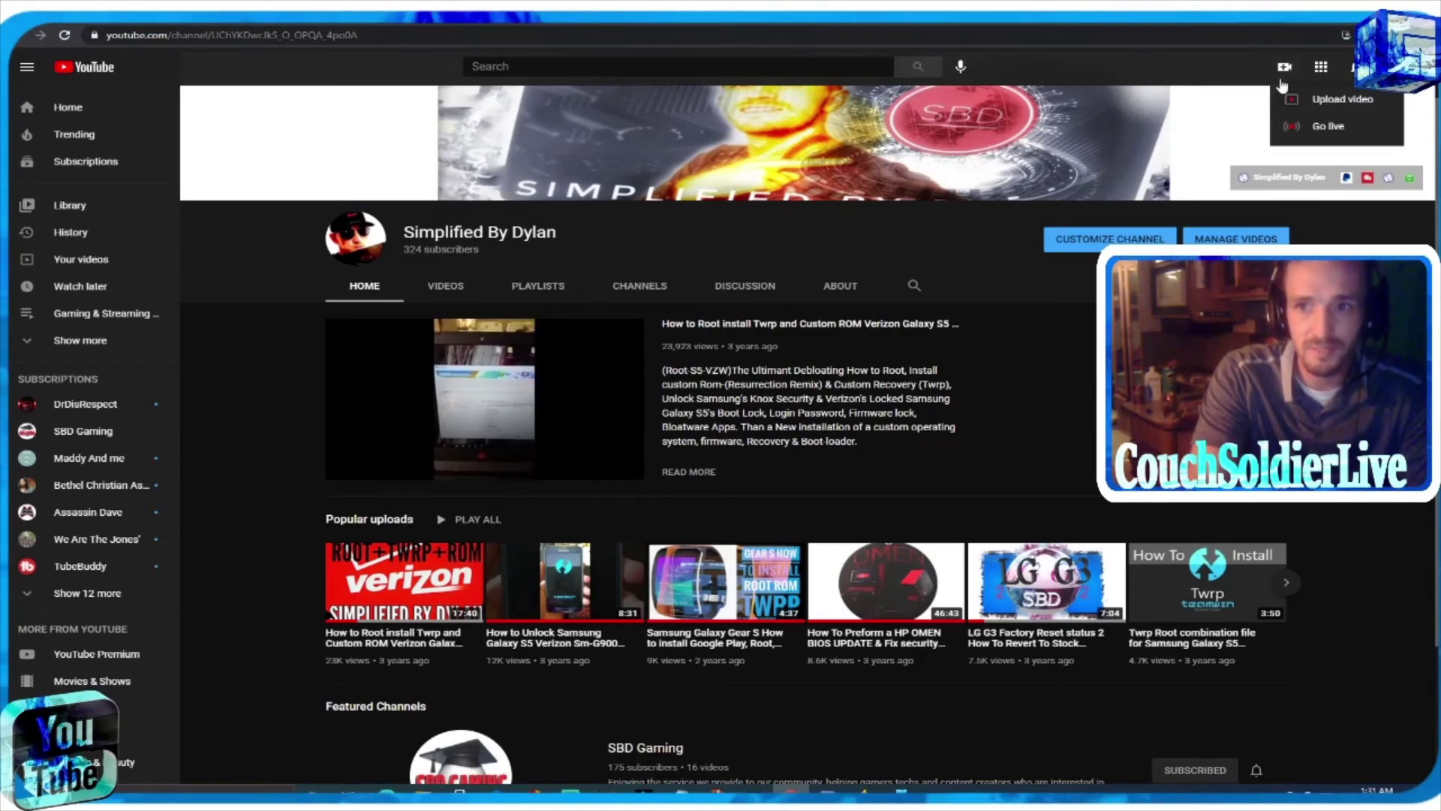
pyautogui.click(1306, 126)
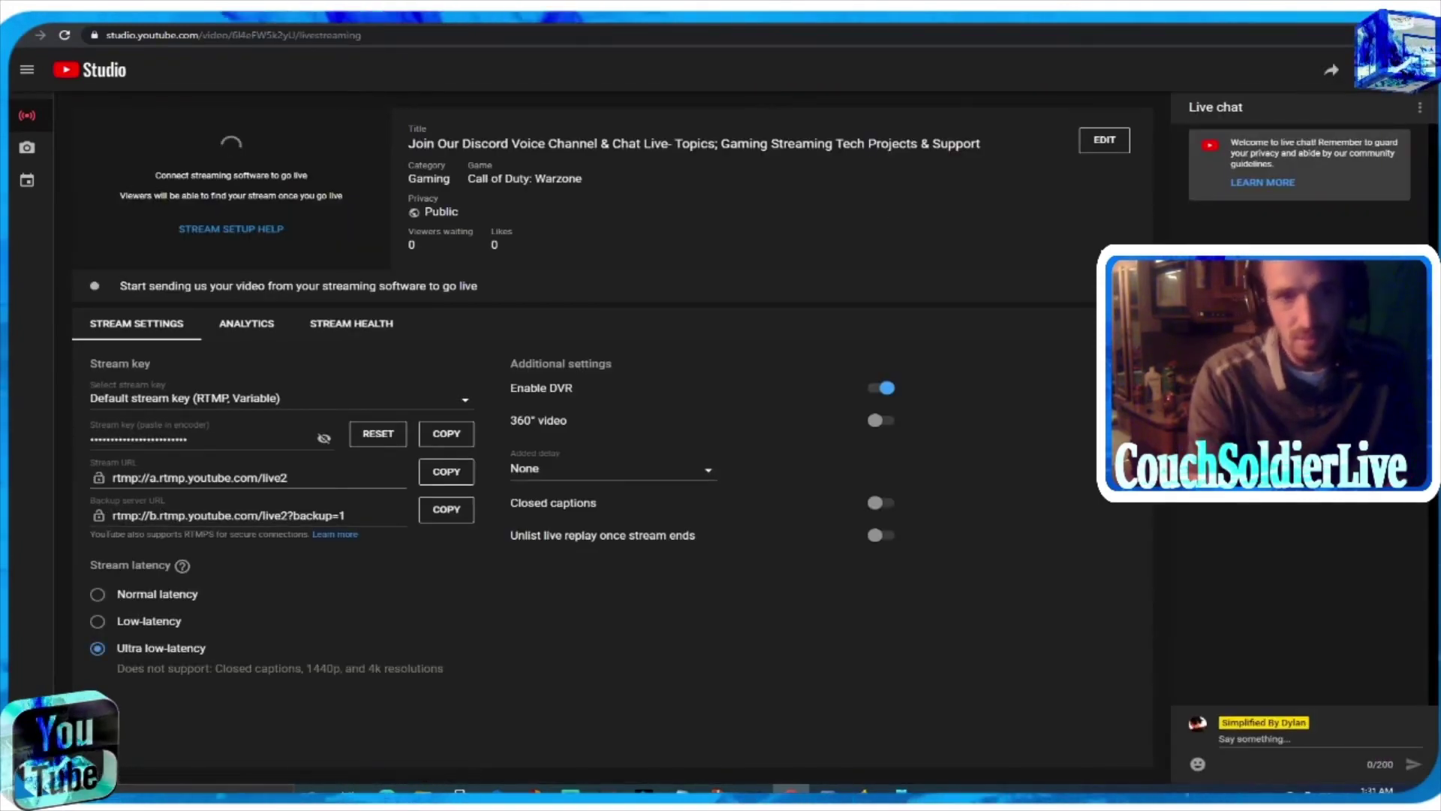
pyautogui.click(32, 192)
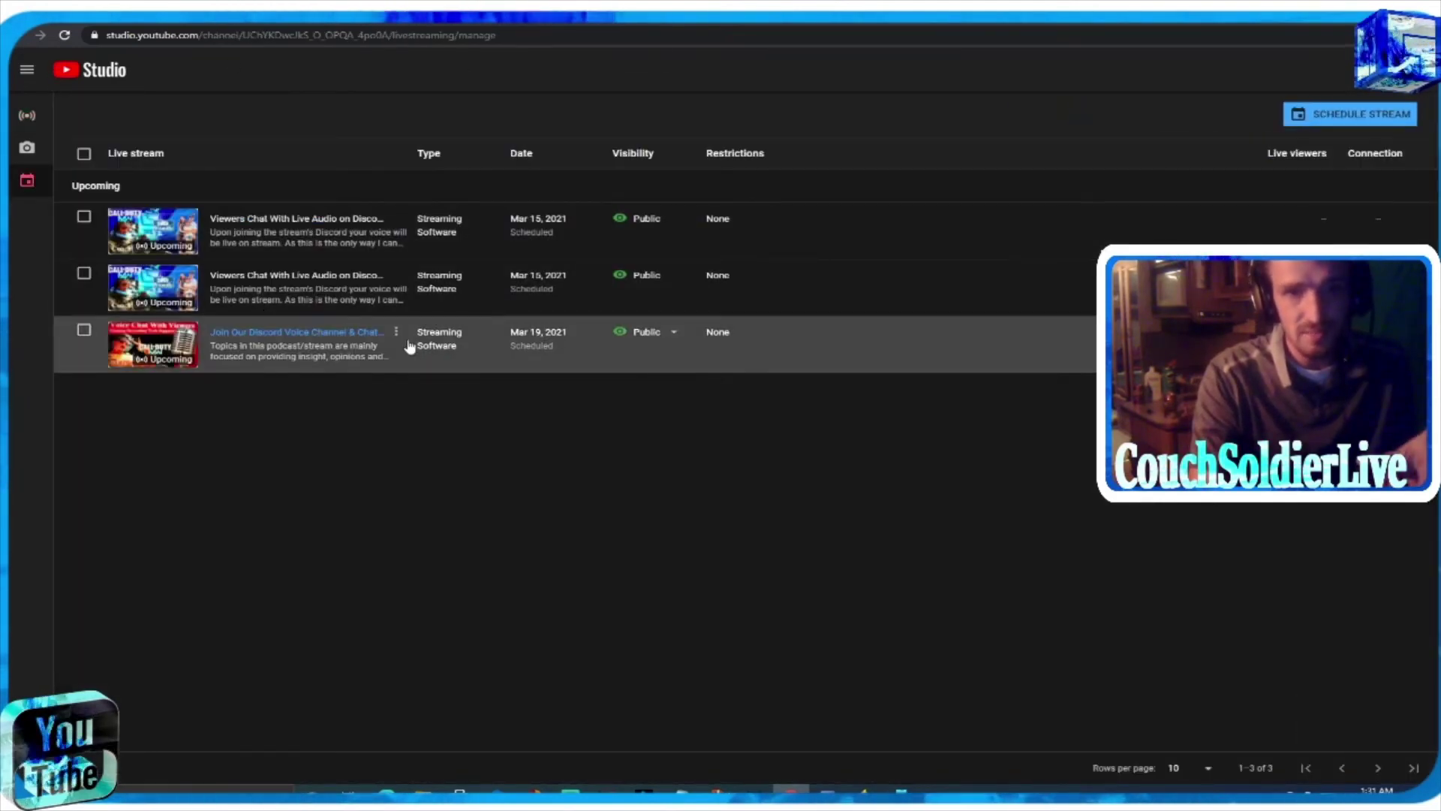
# Copy the shareable link of the stream scheduled for Mar 19, 2021, and view its stream settings before returning to the stream list
pyautogui.click(397, 332)
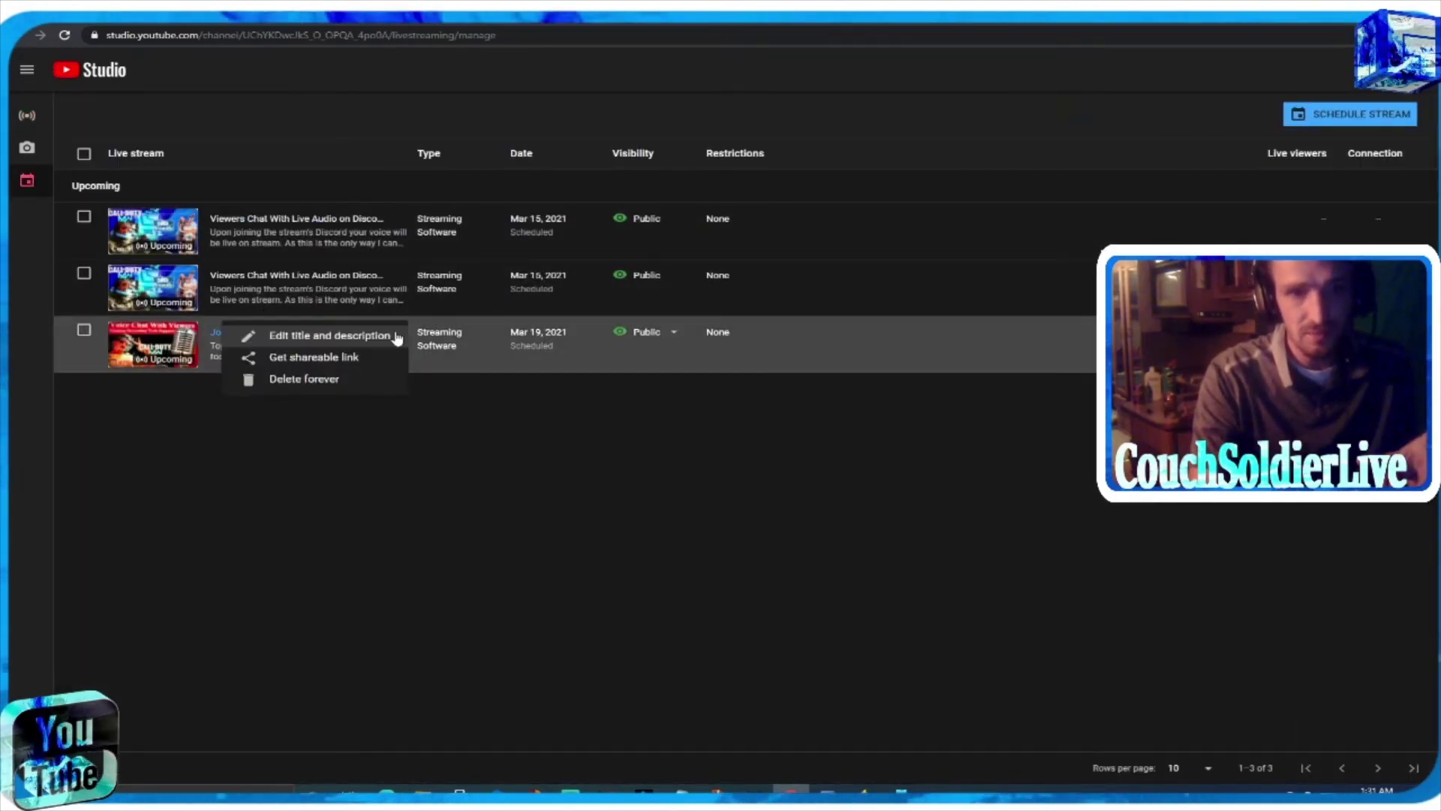
pyautogui.click(319, 358)
pyautogui.click(279, 331)
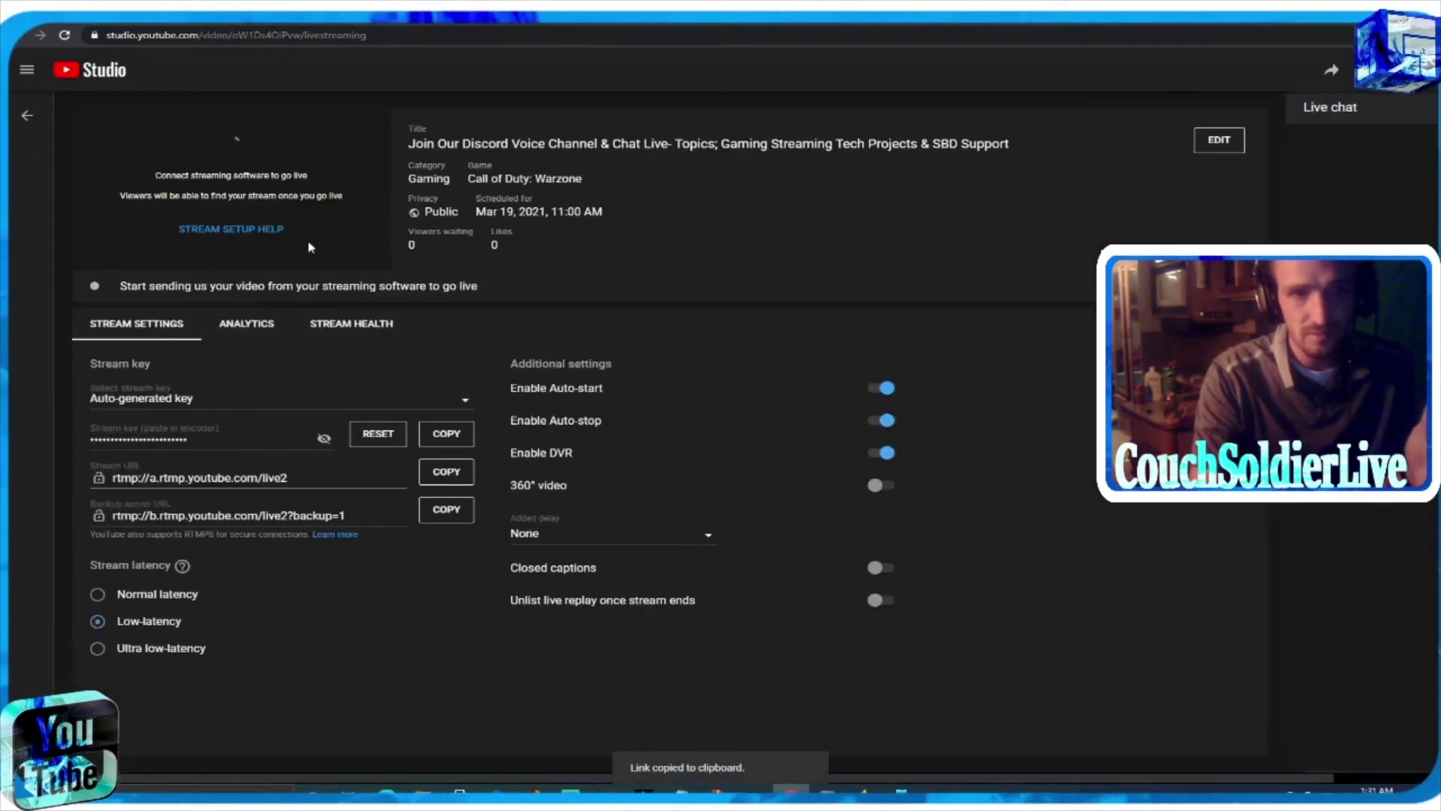
pyautogui.click(21, 35)
pyautogui.click(25, 179)
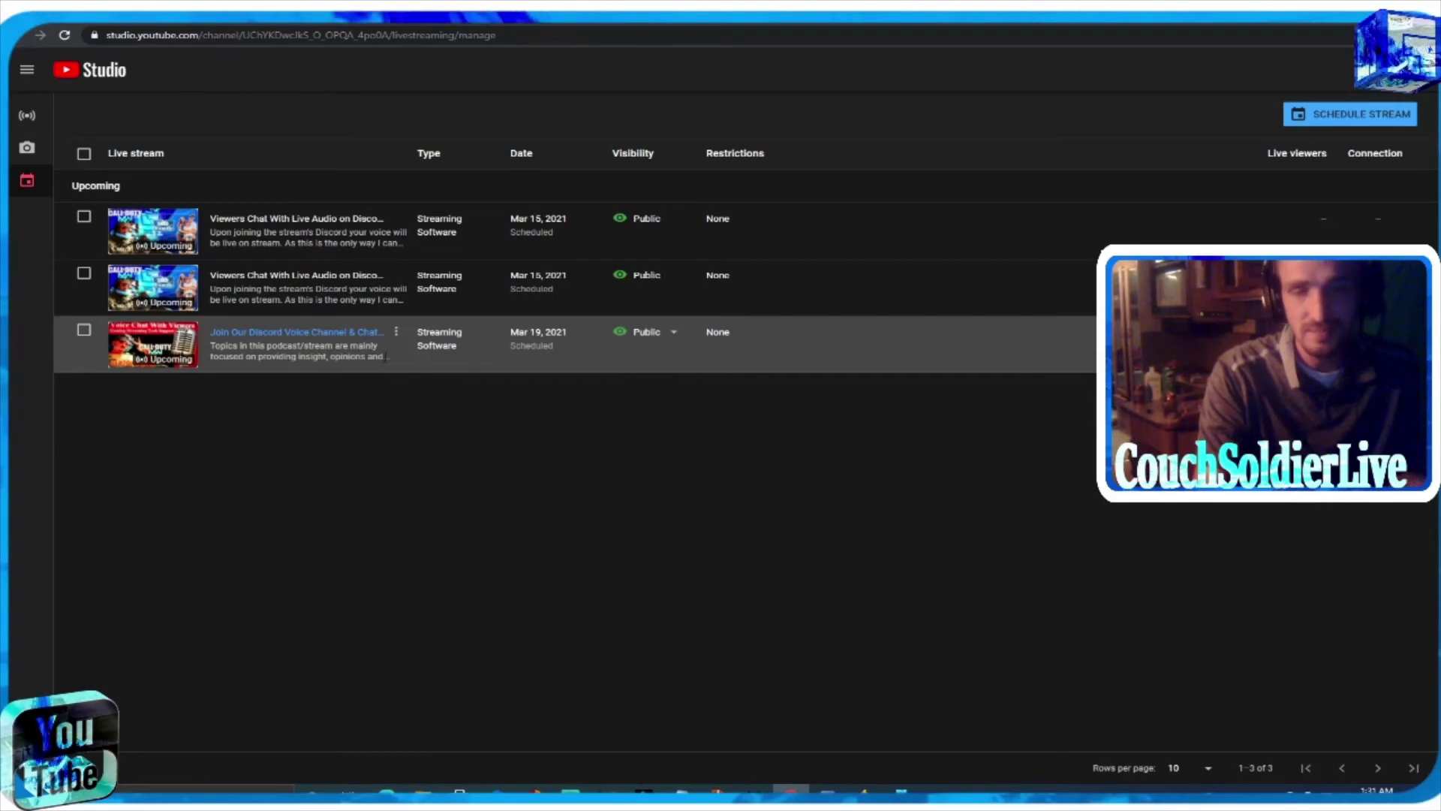
# Check the options of the stream scheduled for Mar 19, 2021, and bring the Ping Latency text in Paint 3D back into view
pyautogui.click(395, 332)
pyautogui.click(462, 491)
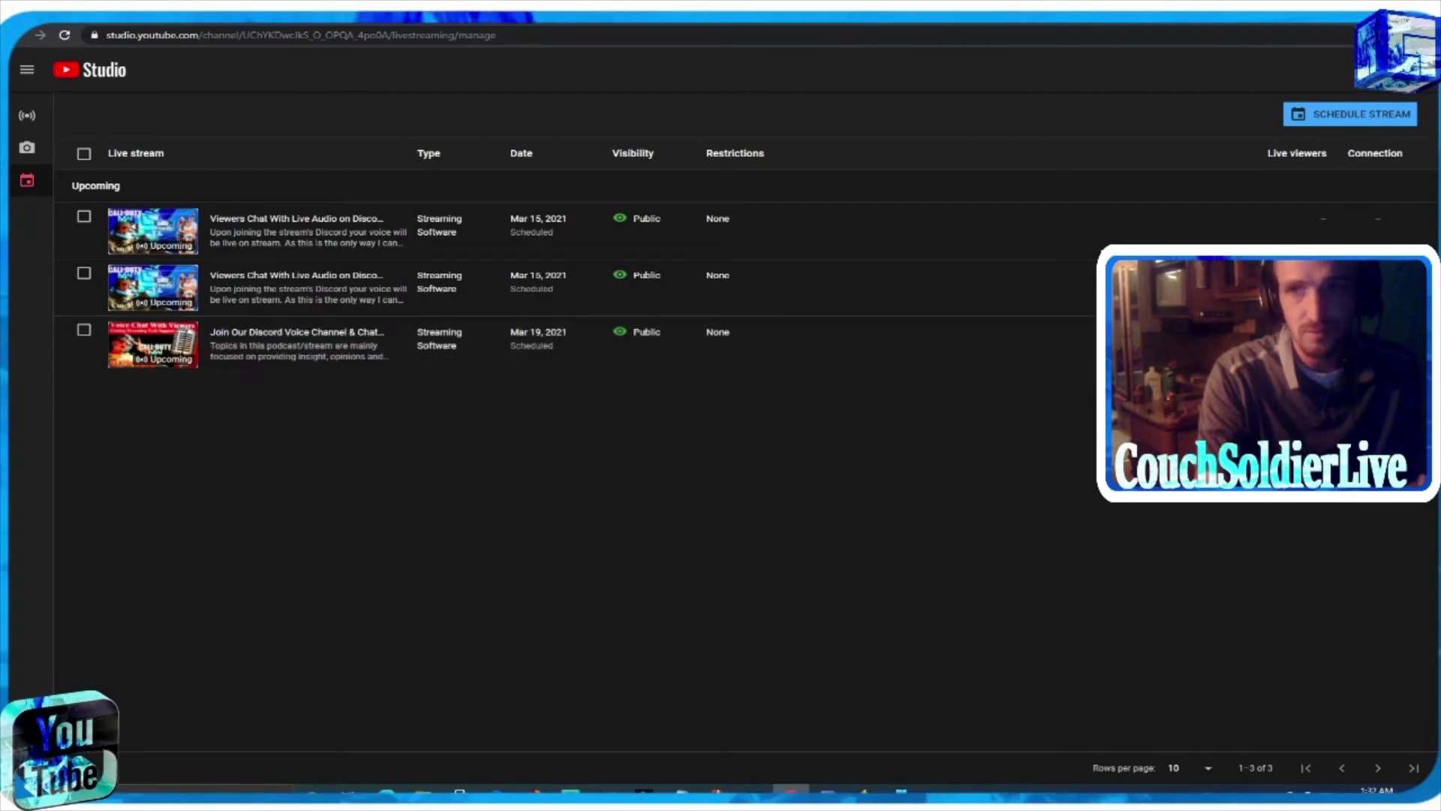
pyautogui.click(1337, 11)
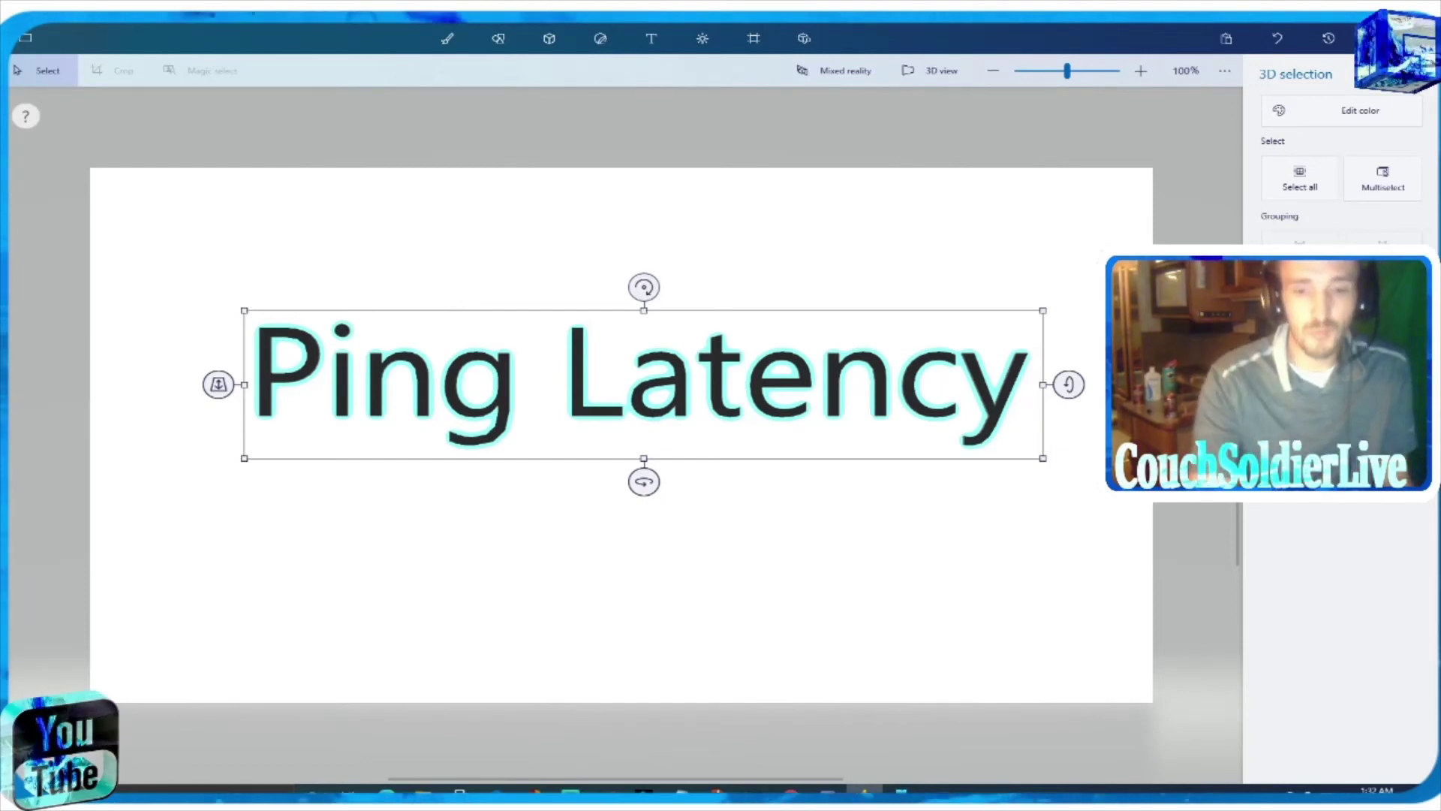
# Return to Chrome, open the Multi Stream Project site in a new tab and look through its home page down to the stream tiles
pyautogui.click(787, 791)
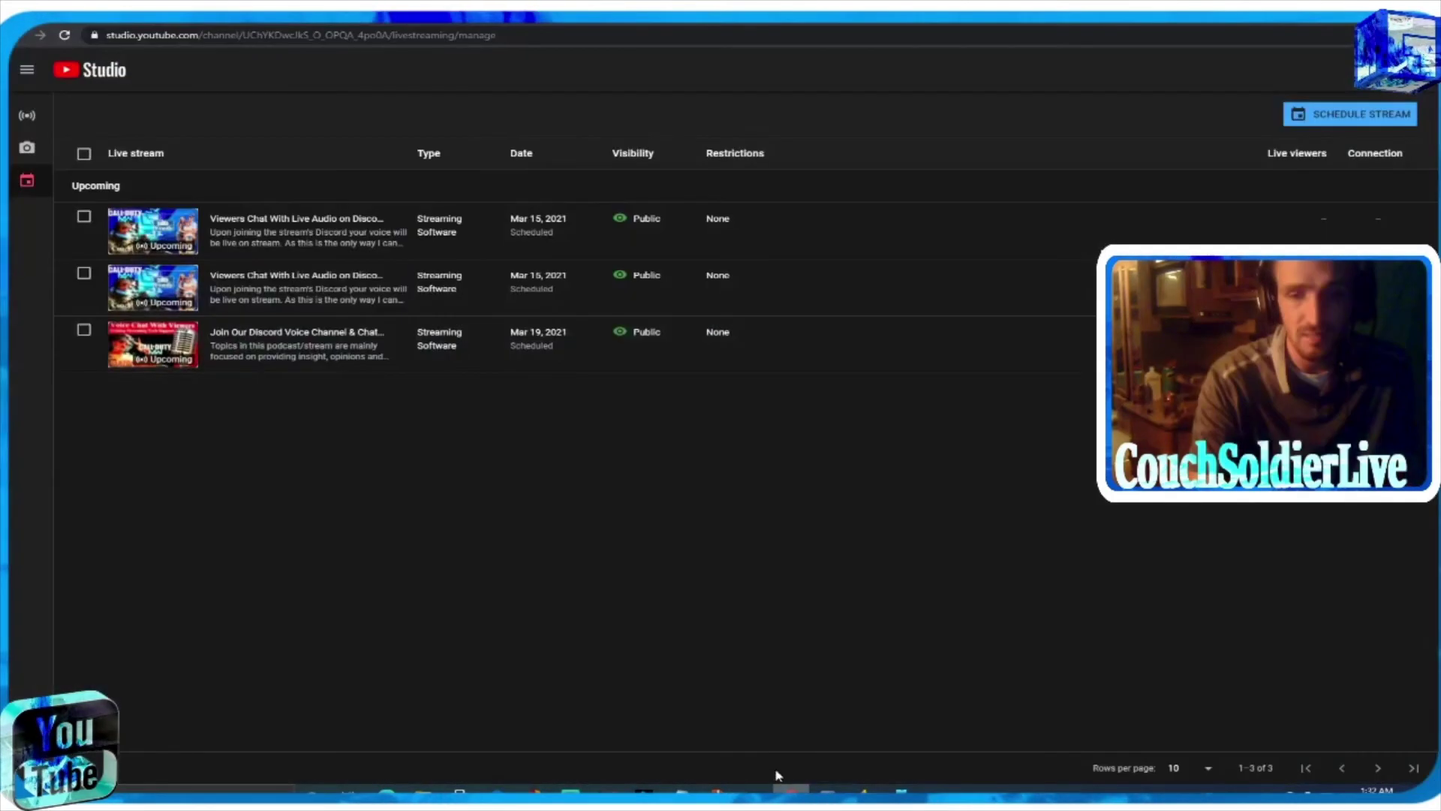
pyautogui.click(754, 791)
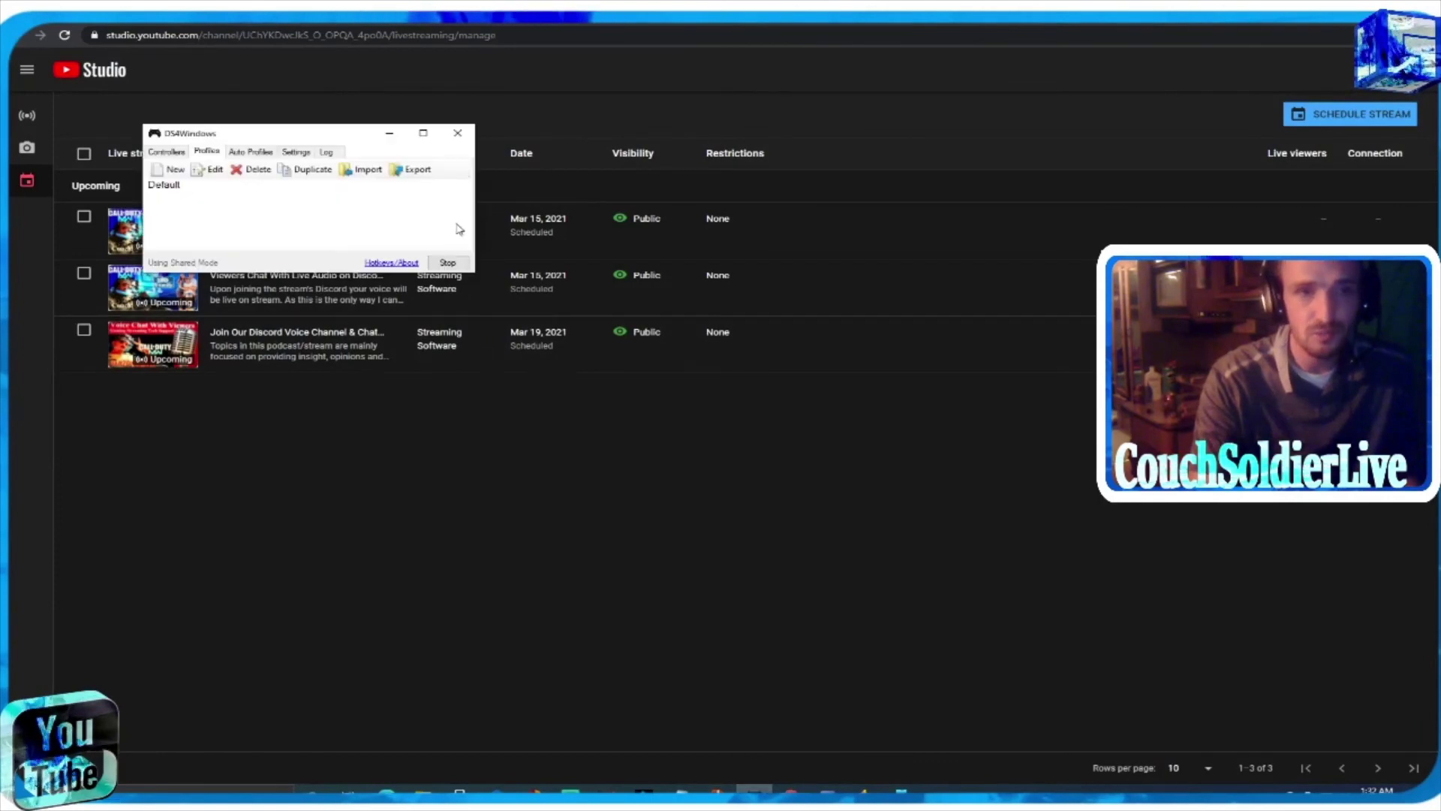
pyautogui.click(487, 138)
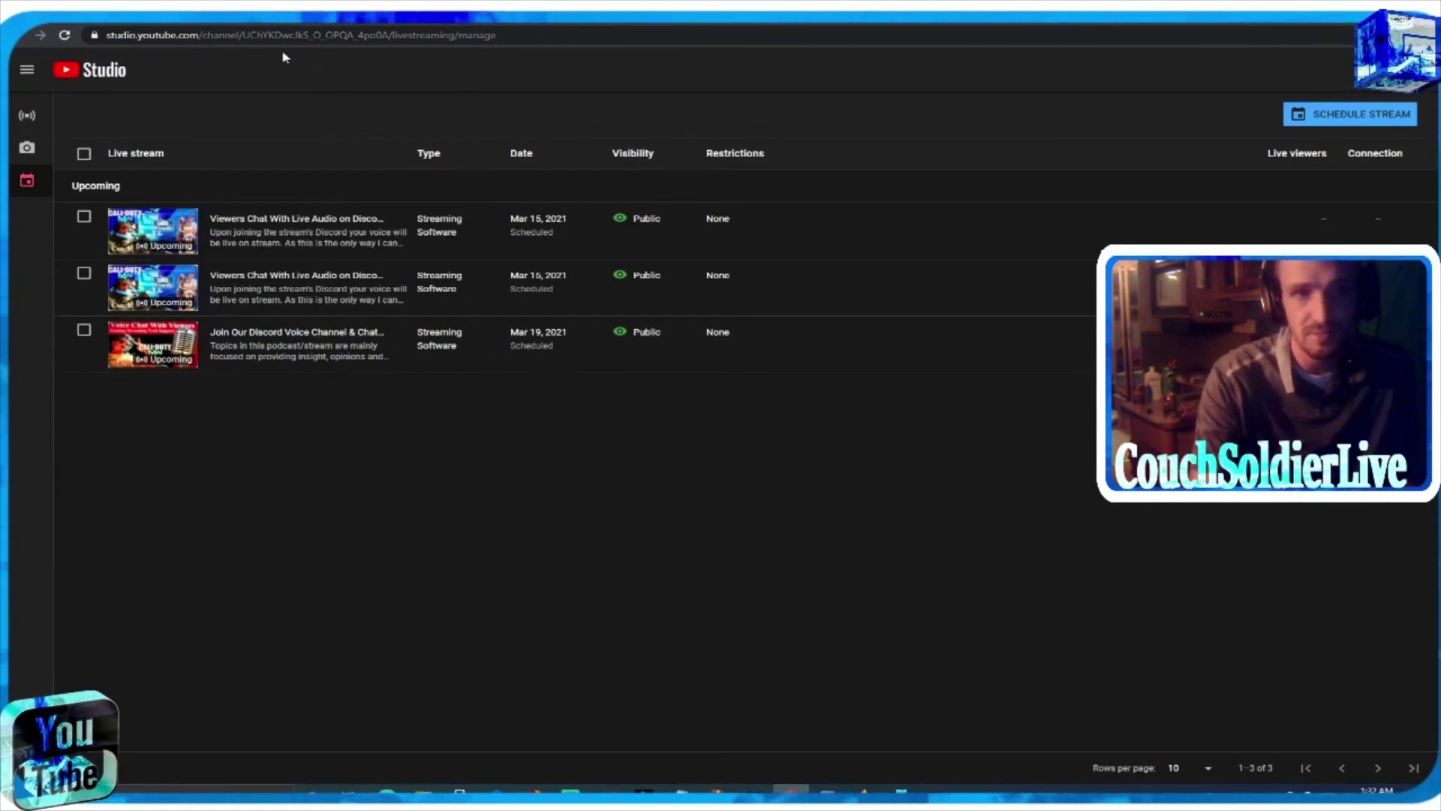
pyautogui.hotkey('ctrl', 't')
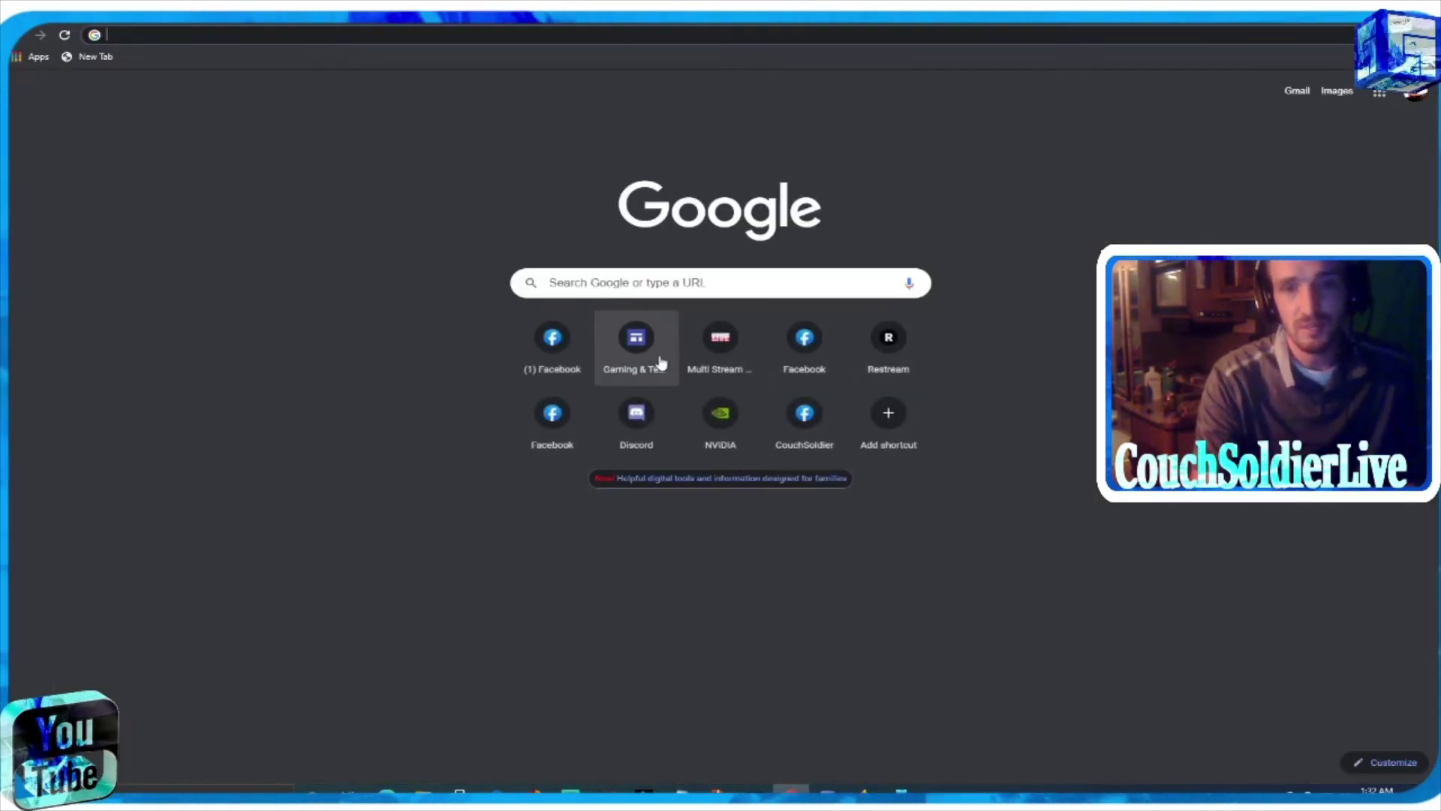
pyautogui.click(728, 342)
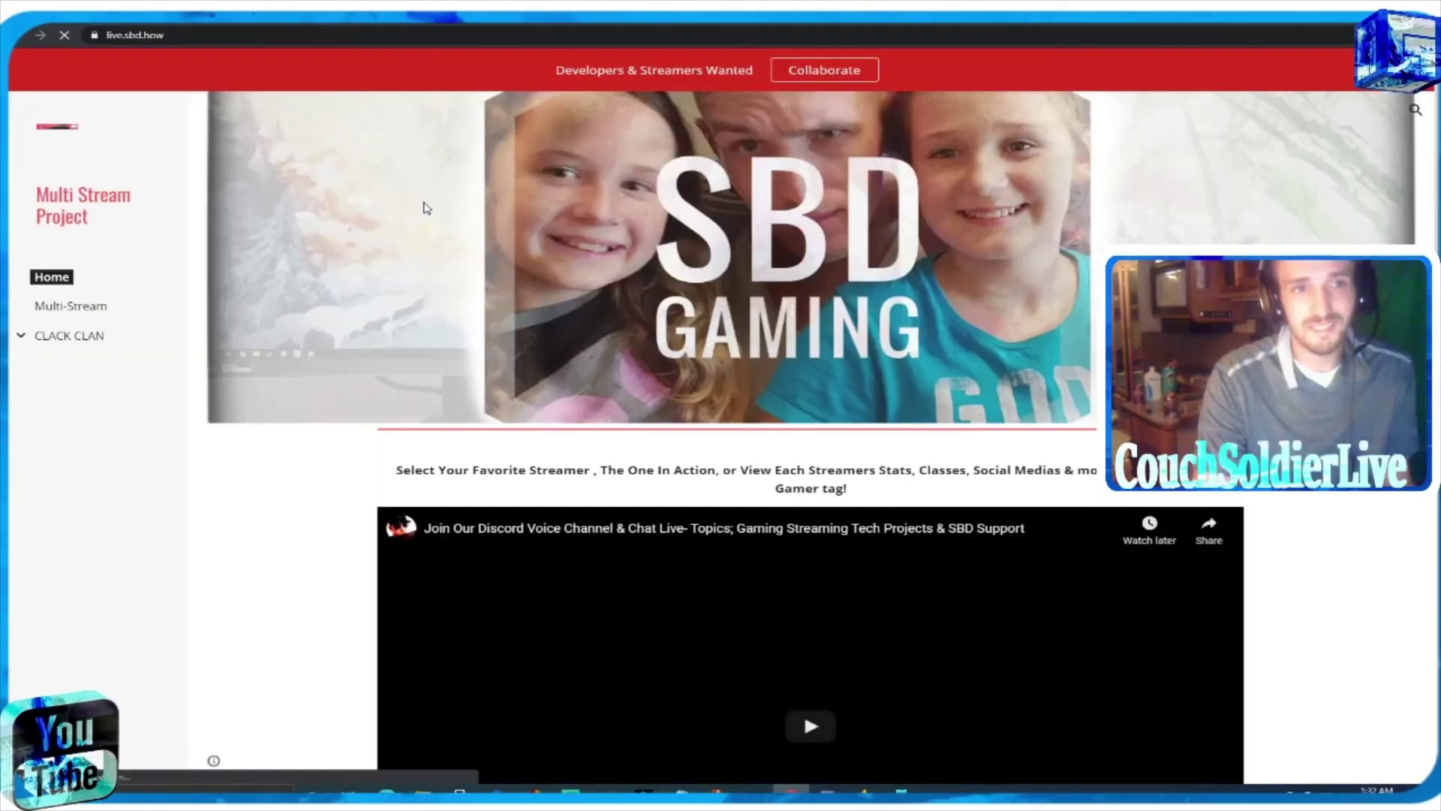
pyautogui.scroll(-6, 526, 293)
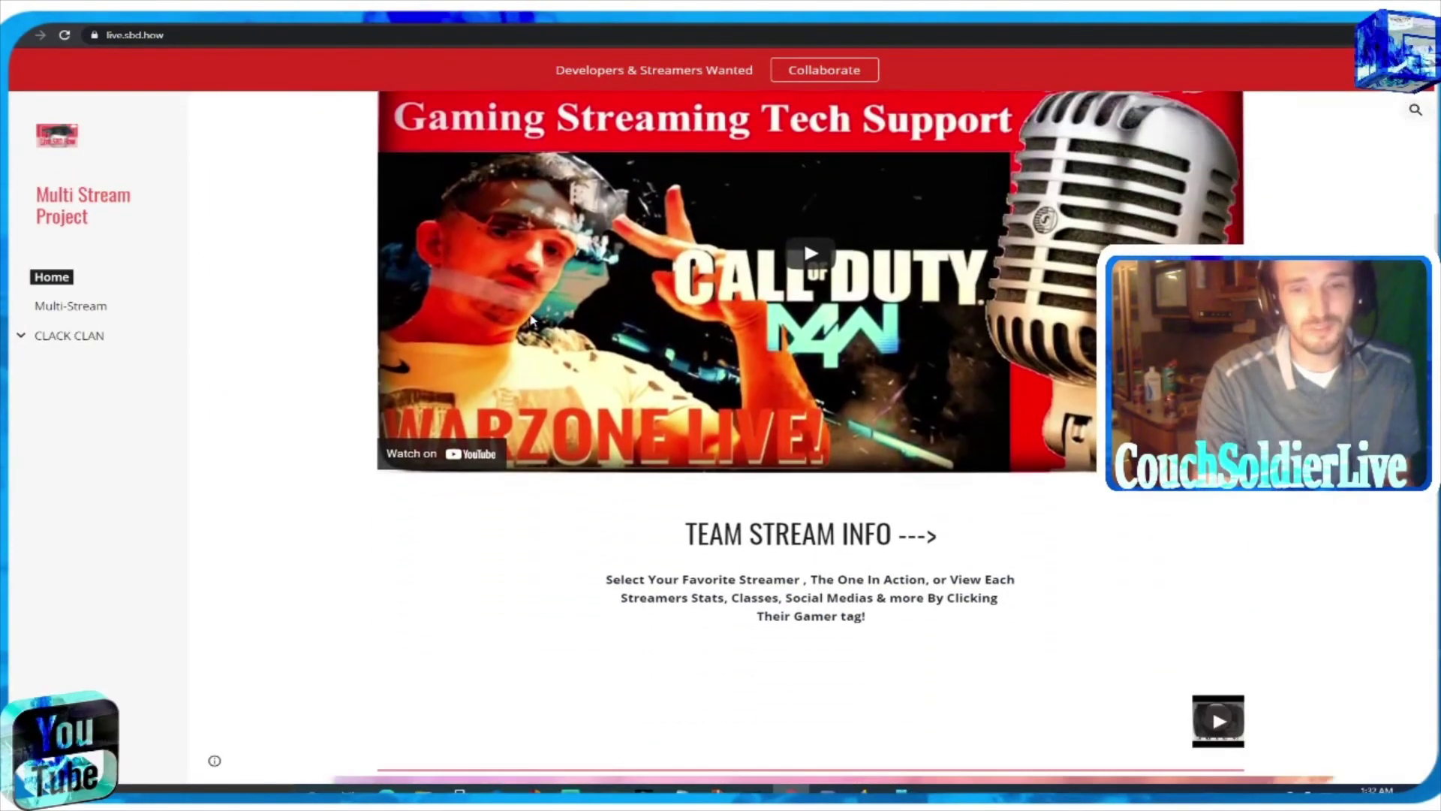
pyautogui.scroll(-3, 530, 321)
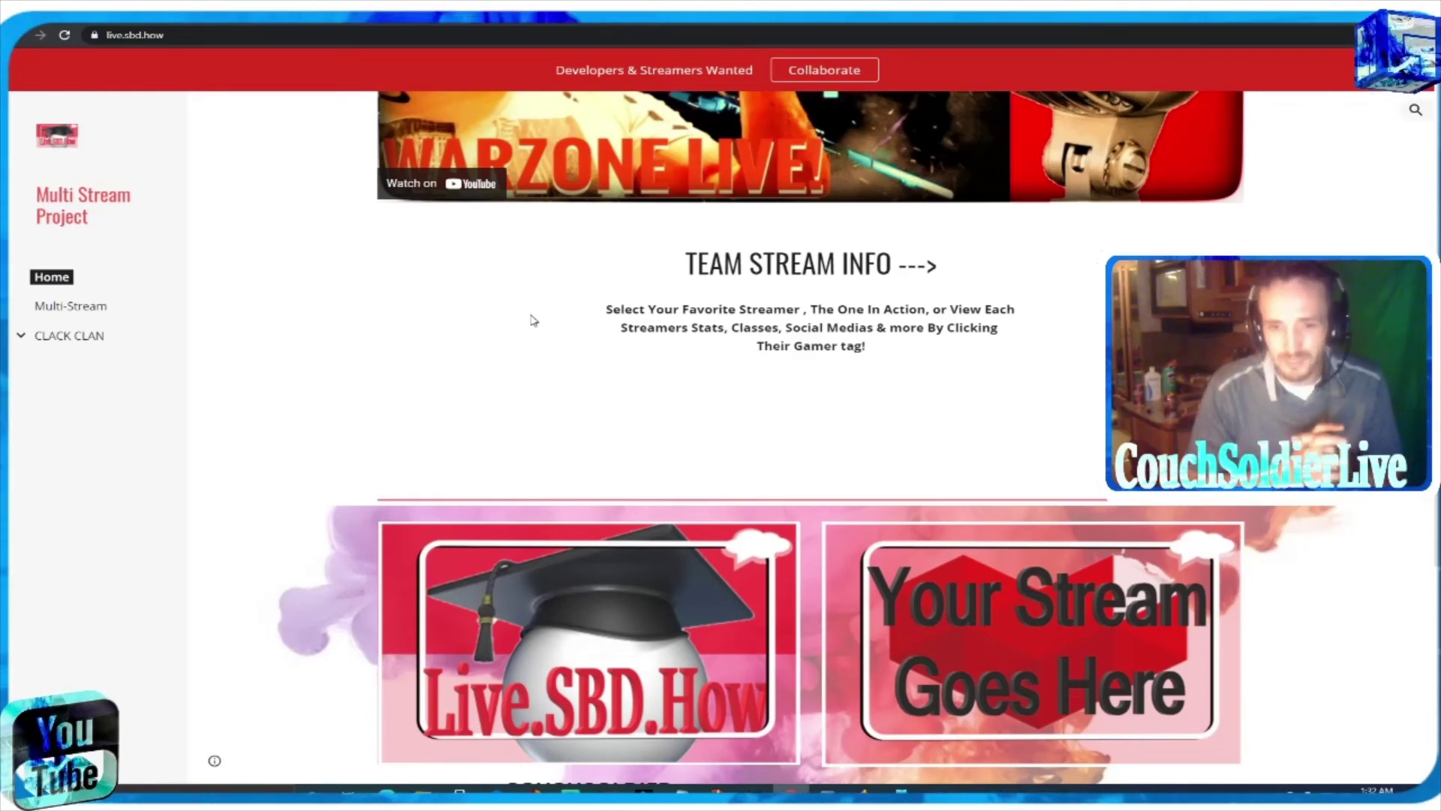
pyautogui.scroll(-5, 670, 335)
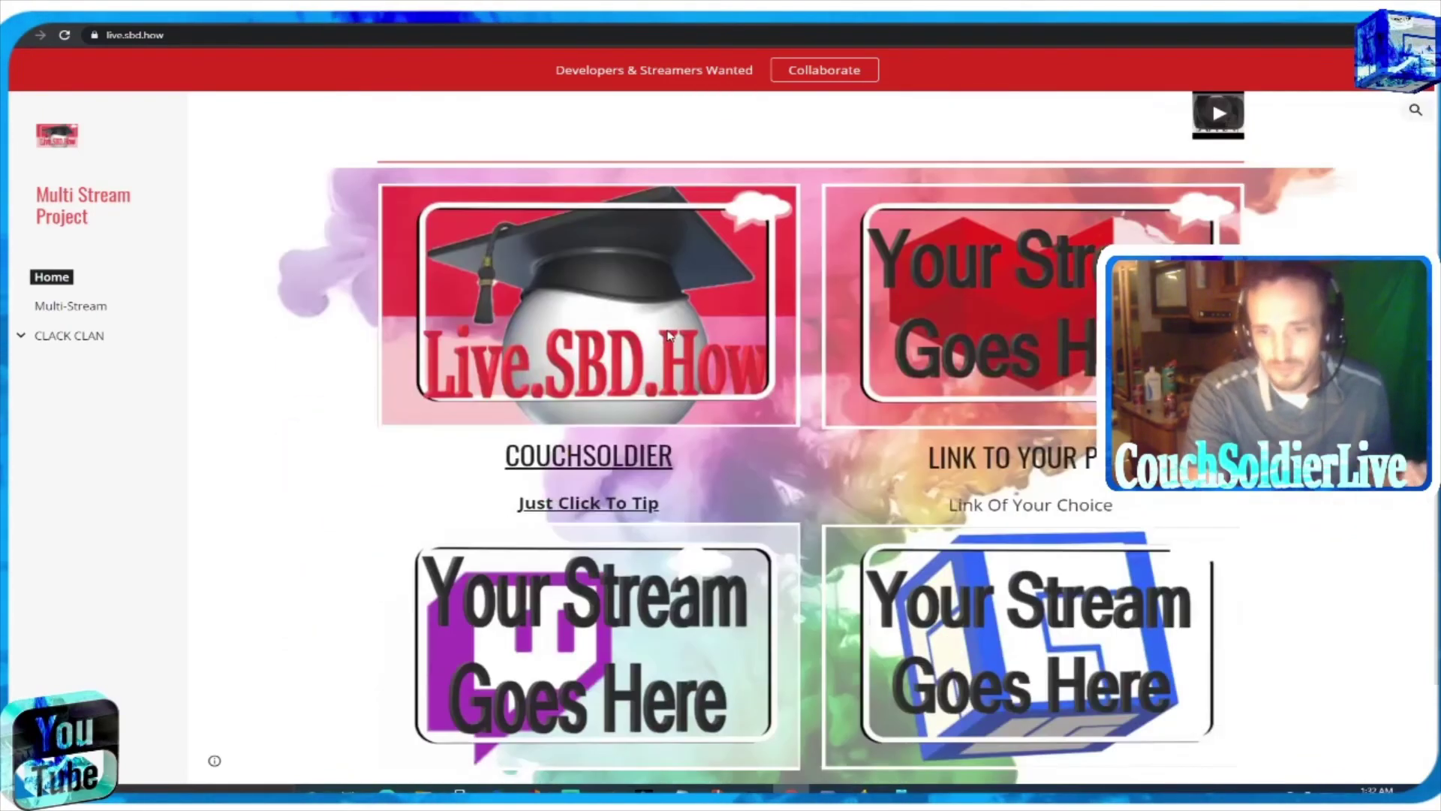